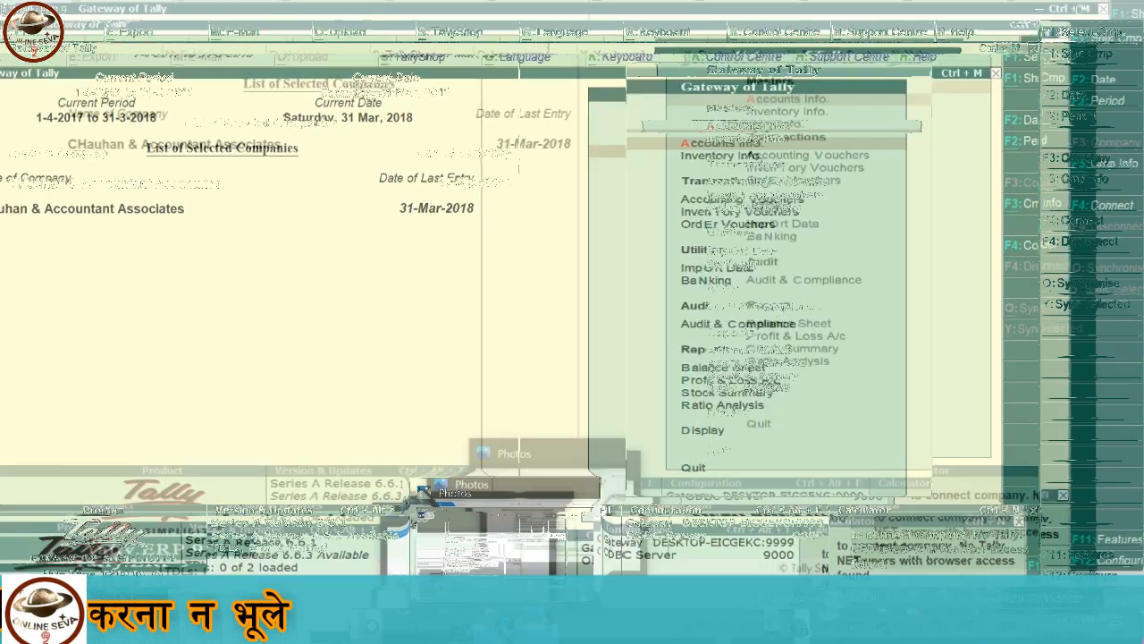
Switch from the photo viewer back to the Tally.ERP 9 window.
{"action": "left_click", "coordinate": [505, 547]}
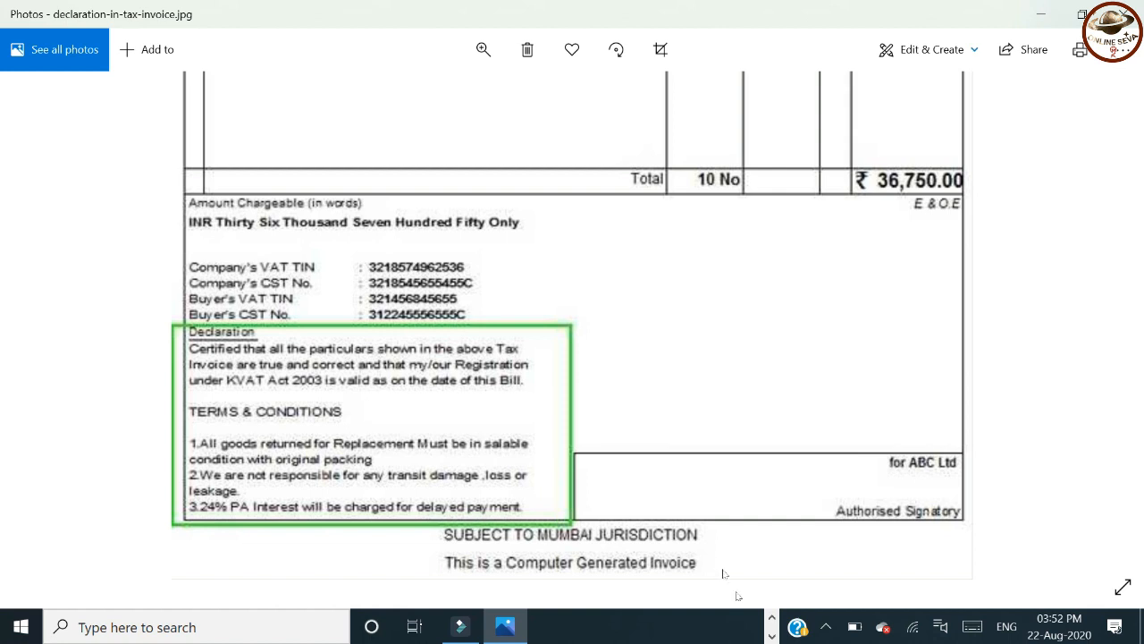
{"action": "left_click", "coordinate": [772, 619]}
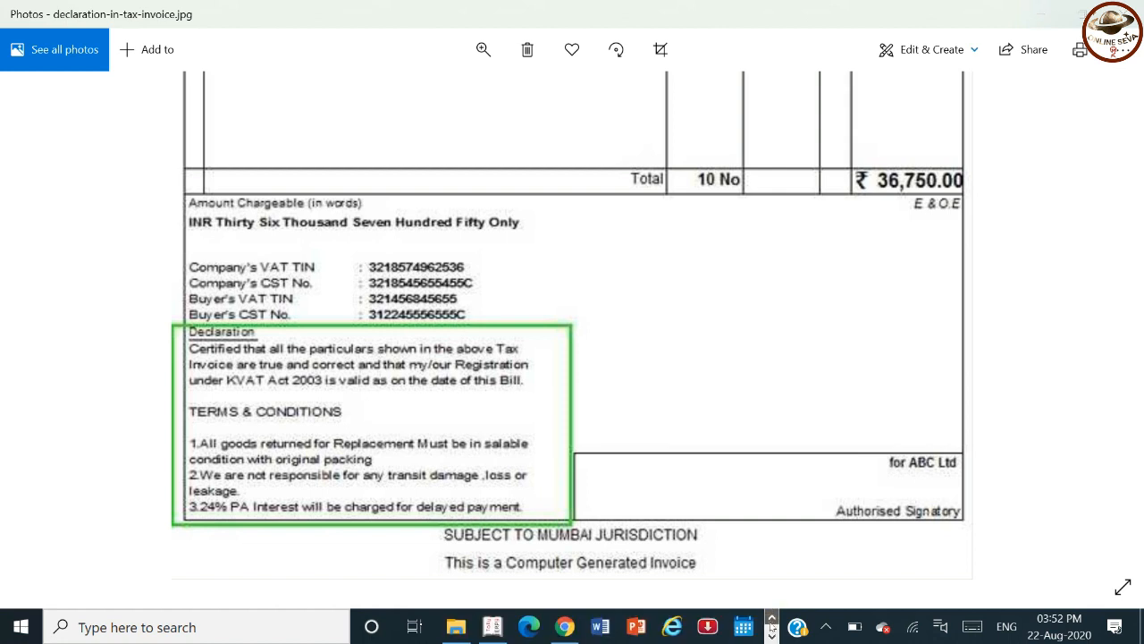
{"action": "left_click", "coordinate": [492, 627]}
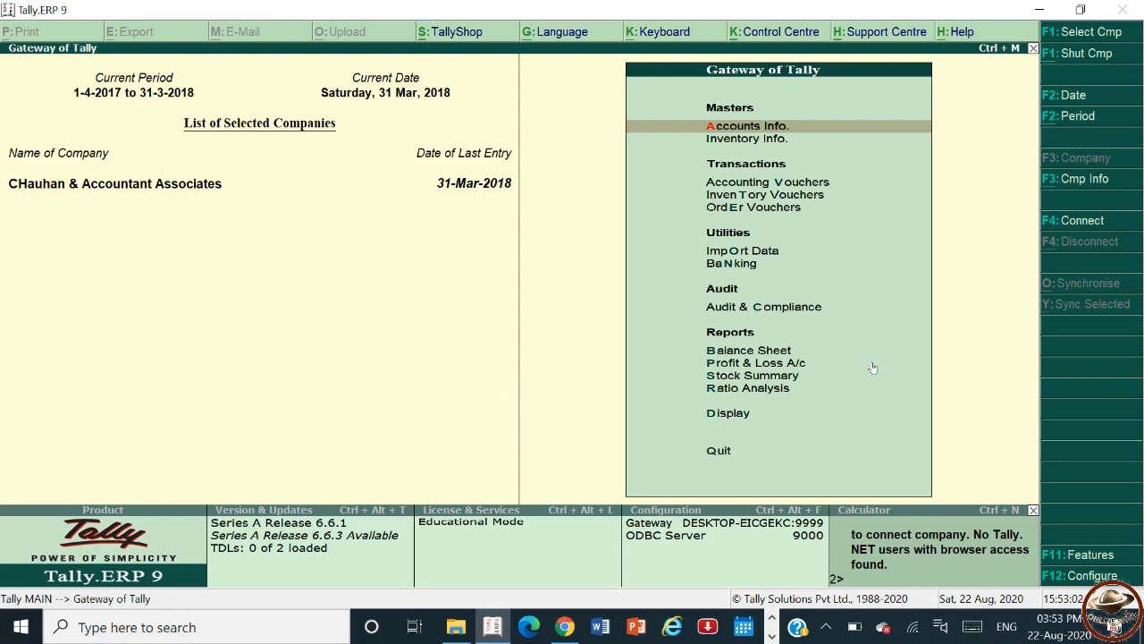
Enable interest calculation with advanced parameters in the company's accounting features and accept the change.
{"action": "left_click", "coordinate": [1064, 556]}
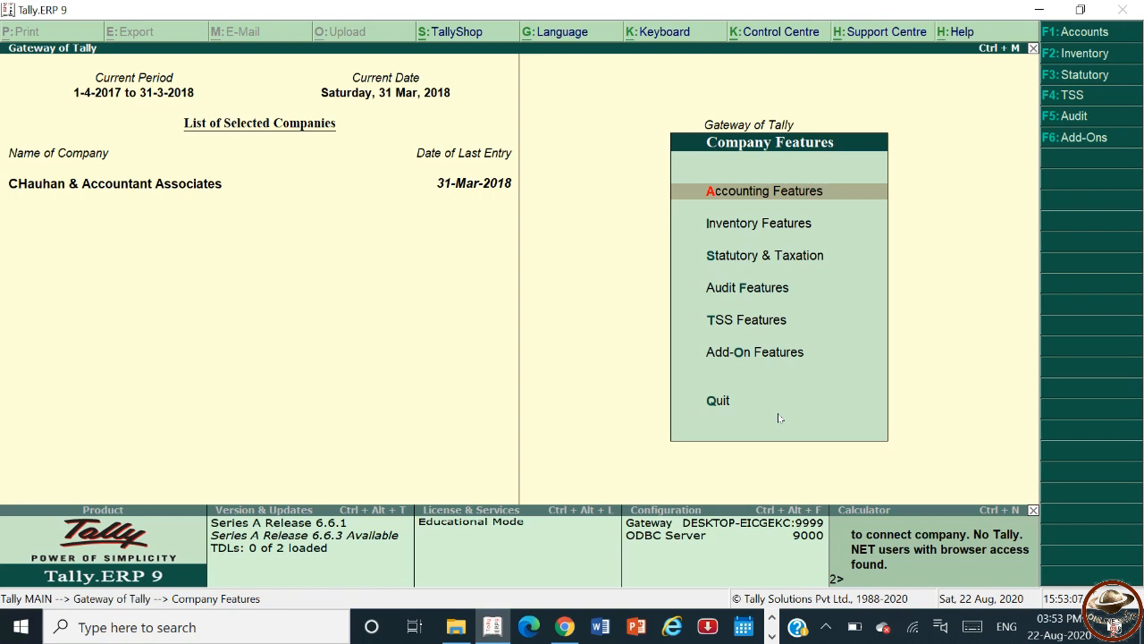
{"action": "left_click", "coordinate": [778, 417]}
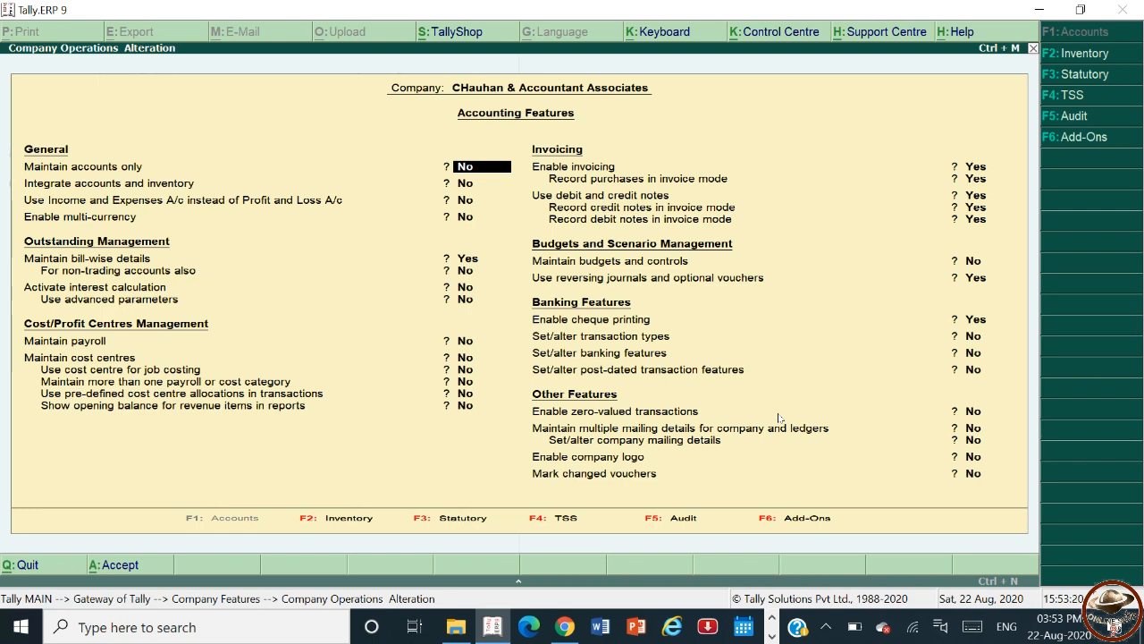
{"action": "key", "text": "Down"}
{"action": "key", "text": "Down"}
{"action": "key", "text": "Down"}
{"action": "key", "text": "Down"}
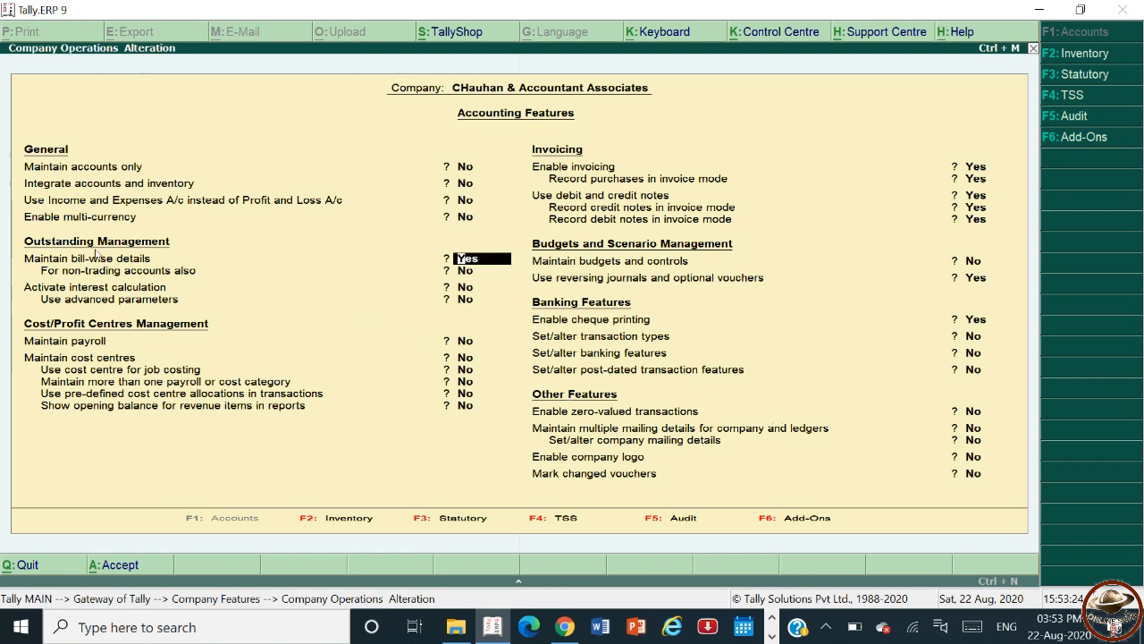
{"action": "key", "text": "Down"}
{"action": "key", "text": "Down"}
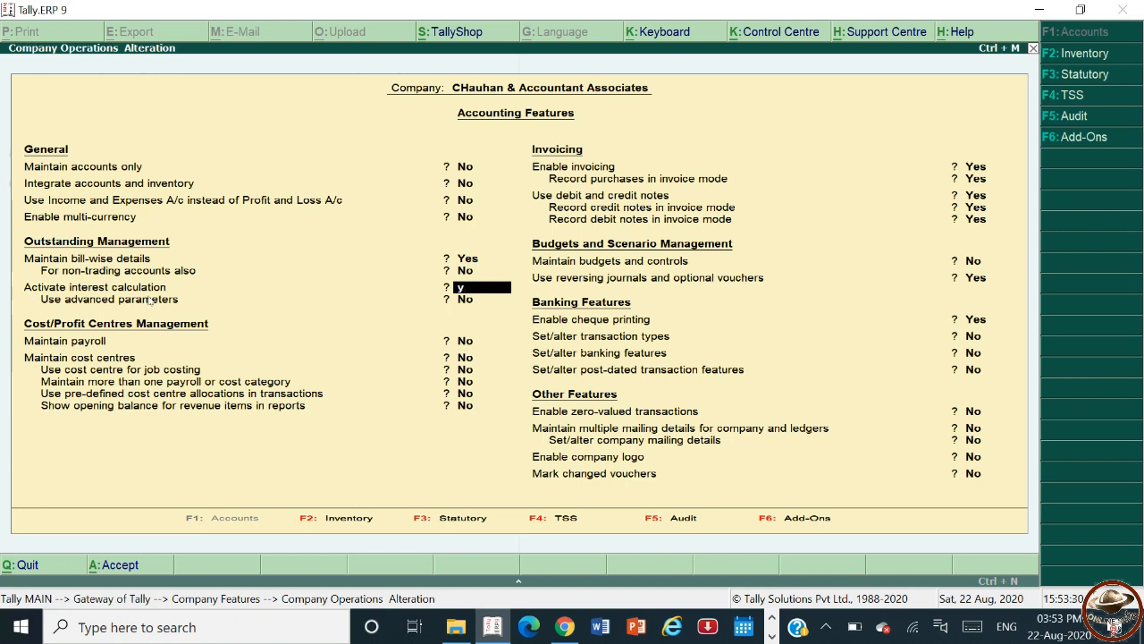
{"action": "key", "text": "y"}
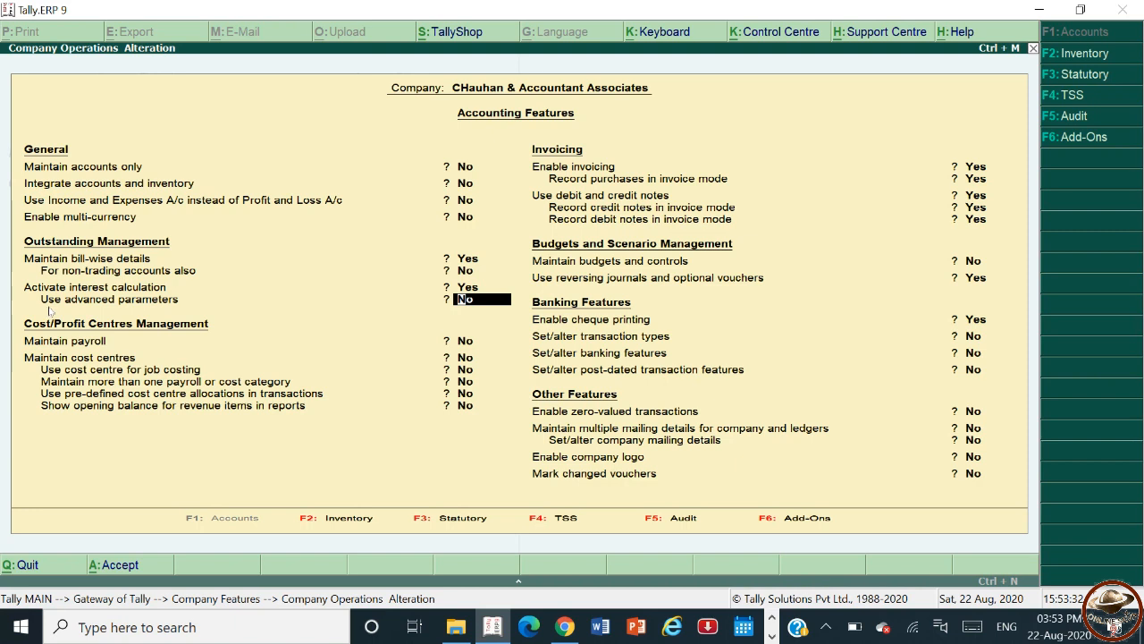
{"action": "type", "text": "y"}
{"action": "key", "text": "Return"}
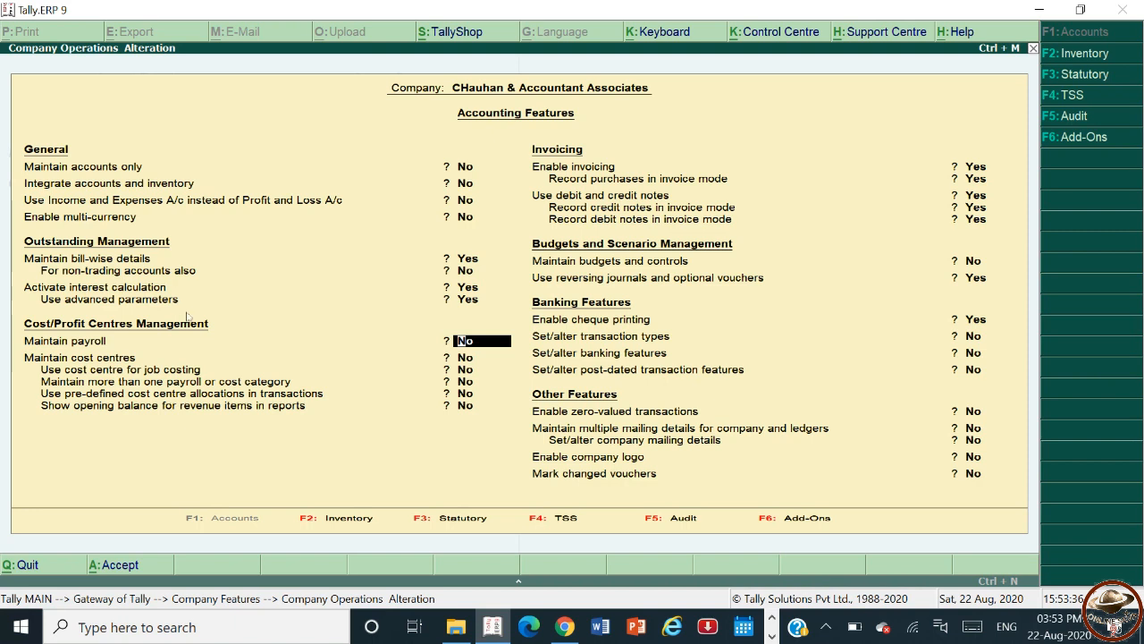
{"action": "key", "text": "ctrl+a"}
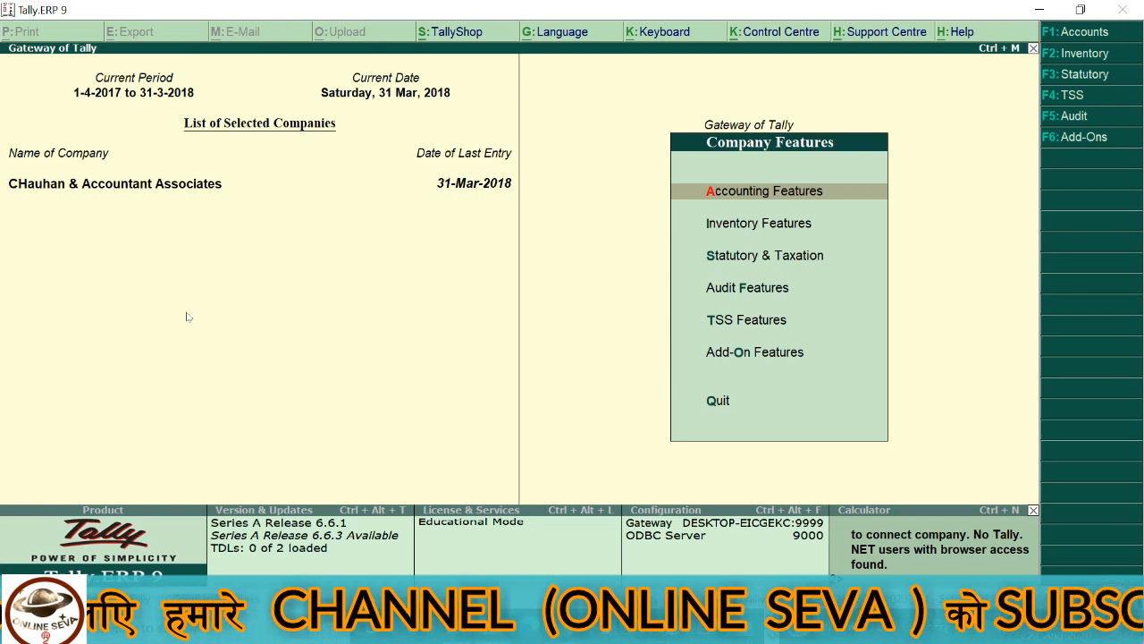
{"action": "key", "text": "Escape"}
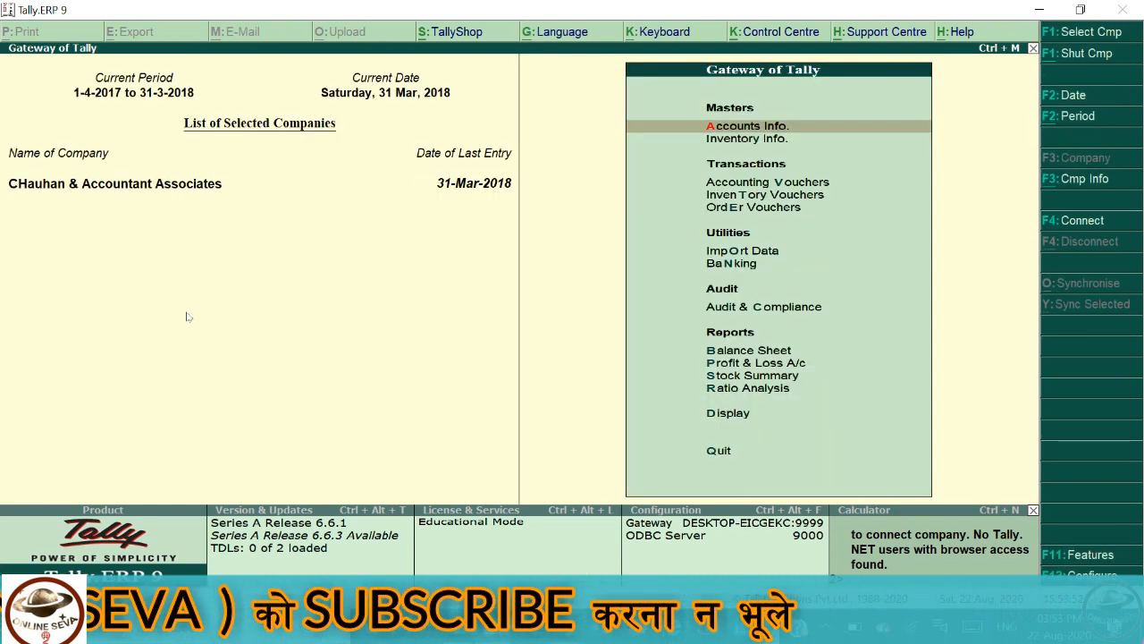
{"action": "key", "text": "Down"}
{"action": "key", "text": "Down"}
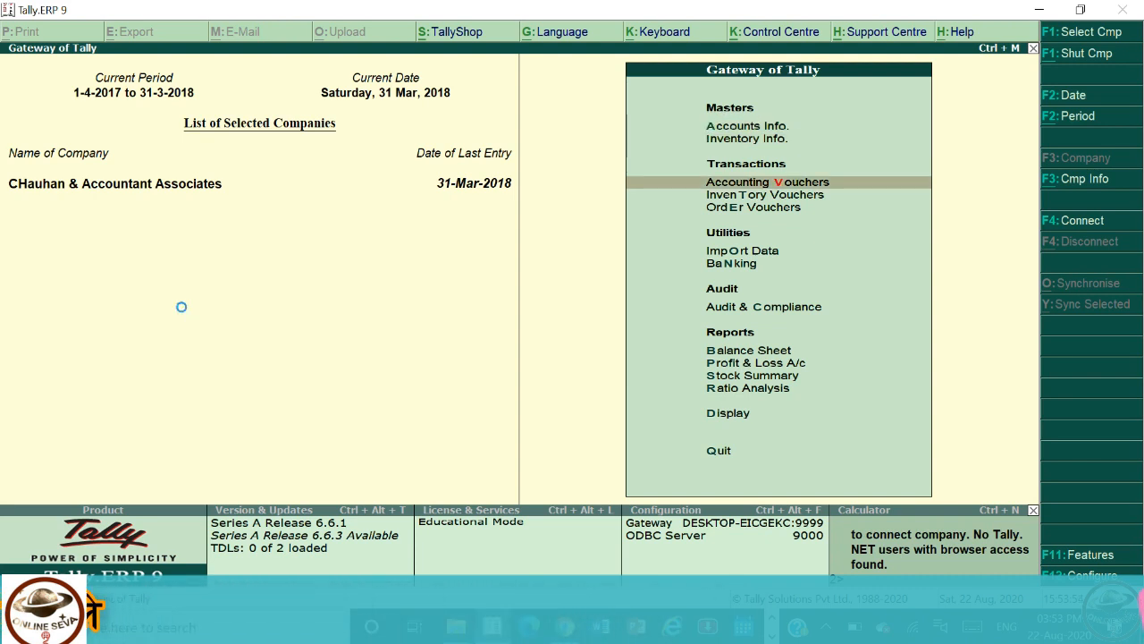
{"action": "key", "text": "Return"}
{"action": "key", "text": "Escape"}
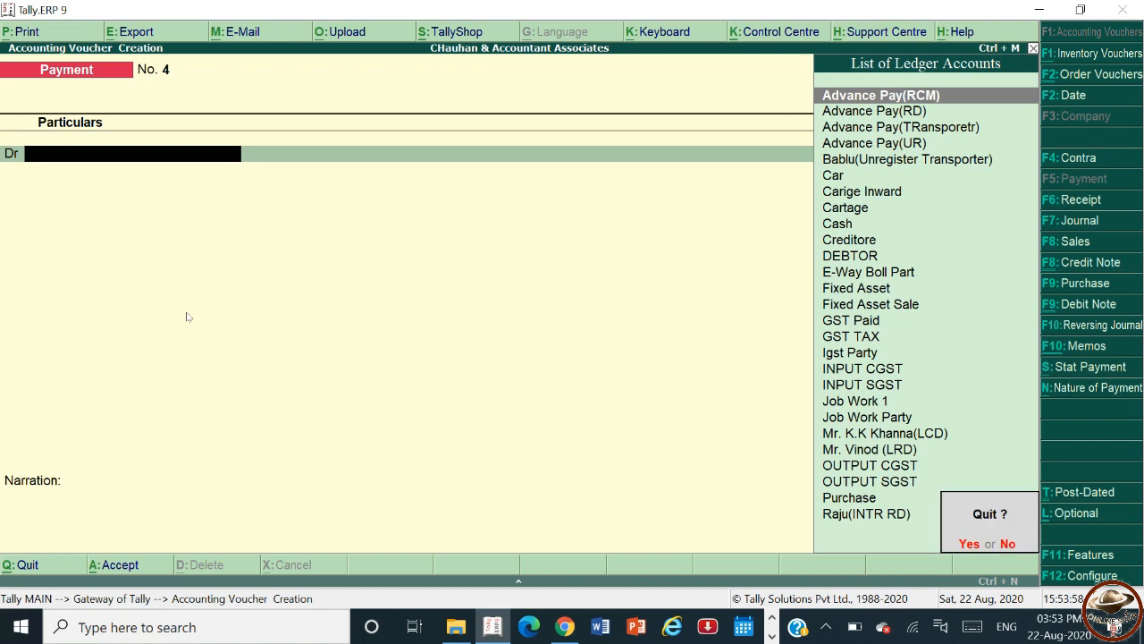
{"action": "key", "text": "Return"}
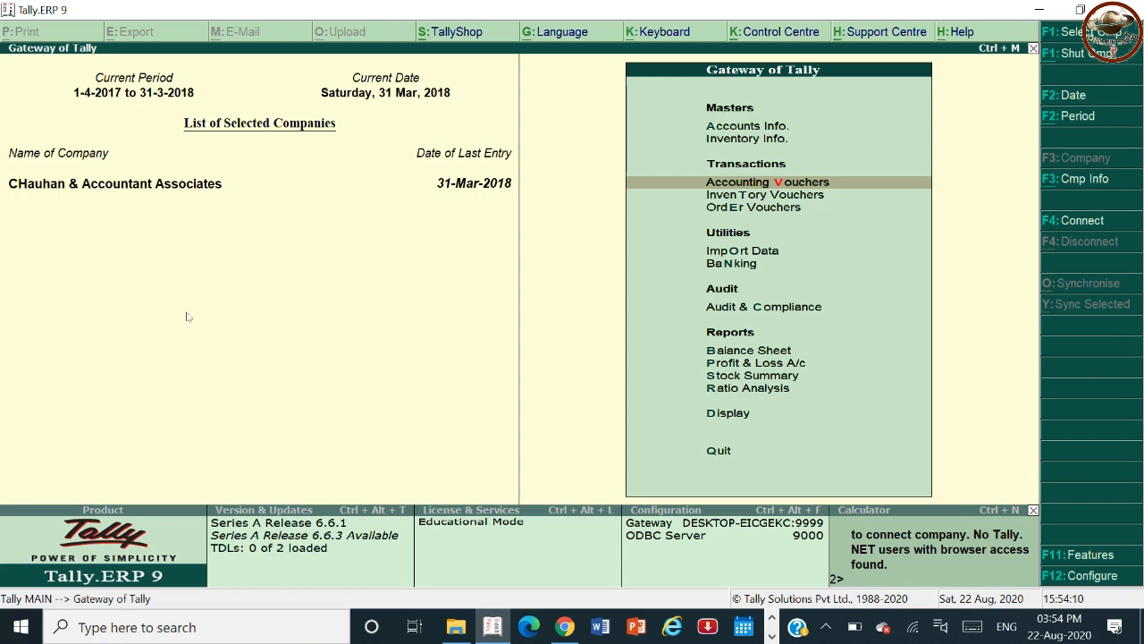
Start creating a single ledger and name it ABC Party.
{"action": "key", "text": "Up"}
{"action": "key", "text": "Up"}
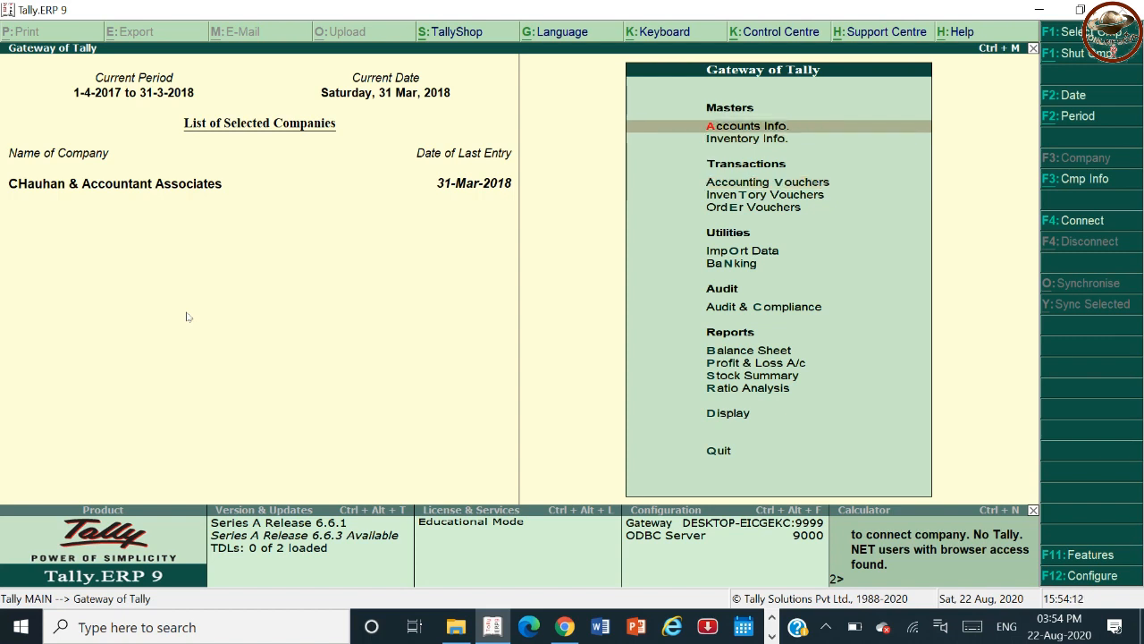
{"action": "key", "text": "Return"}
{"action": "key", "text": "Down"}
{"action": "key", "text": "Return"}
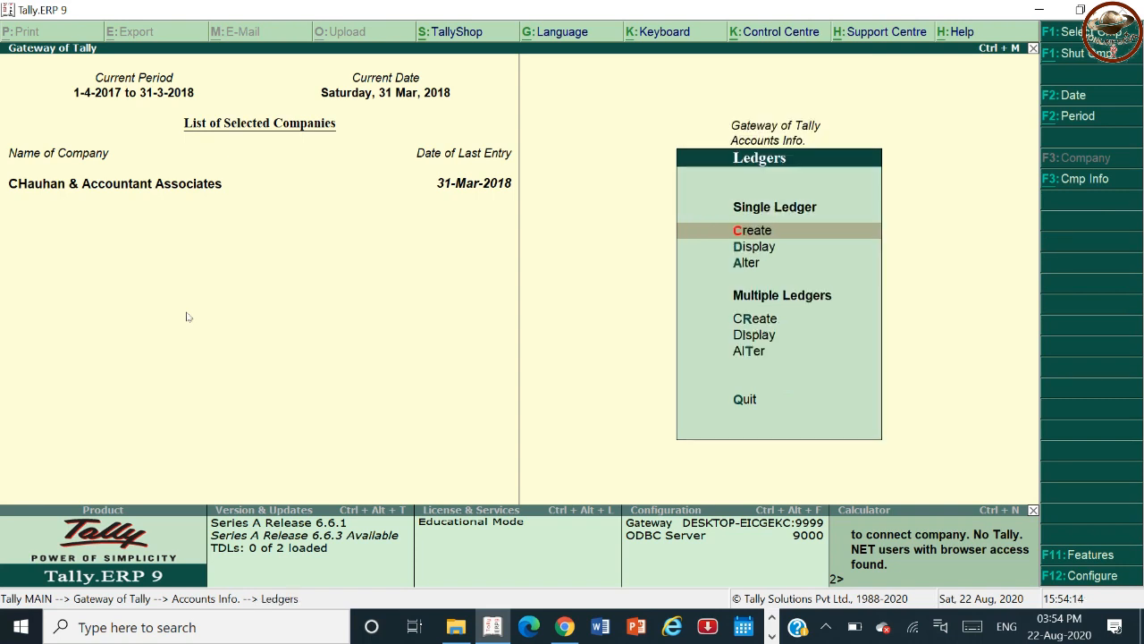
{"action": "key", "text": "Return"}
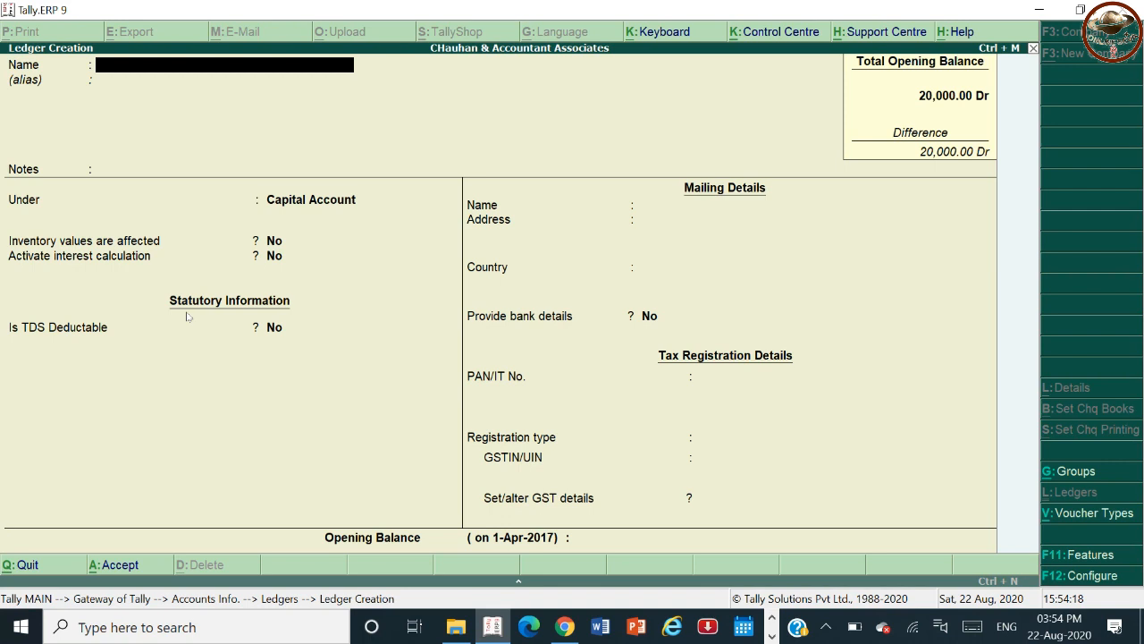
{"action": "type", "text": "ABC Party"}
{"action": "key", "text": "Return"}
{"action": "key", "text": "Return"}
{"action": "key", "text": "Return"}
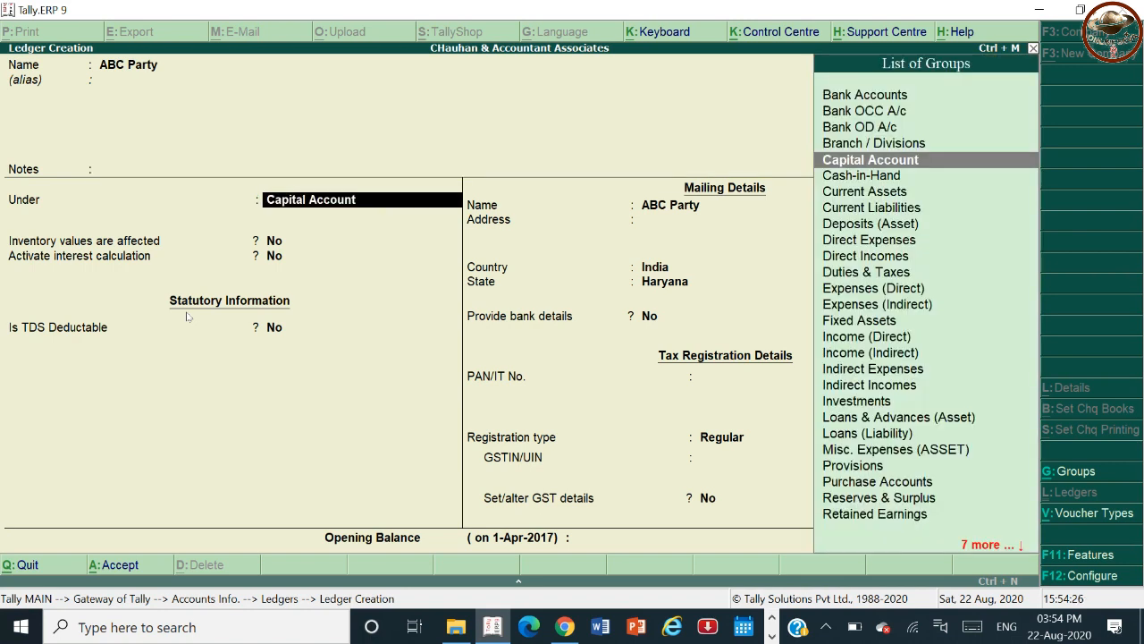
Place the ledger under Sundry Debtors with no pricing level, bill-by-bill balances and a 30-day default credit period.
{"action": "type", "text": "Sun"}
{"action": "key", "text": "Down"}
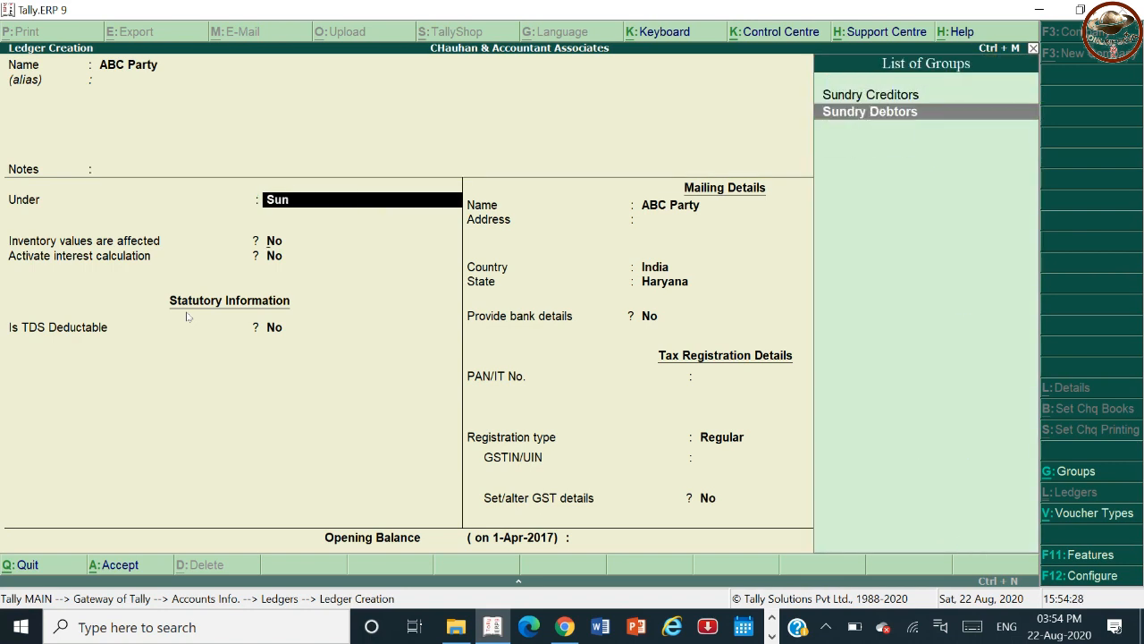
{"action": "key", "text": "Return"}
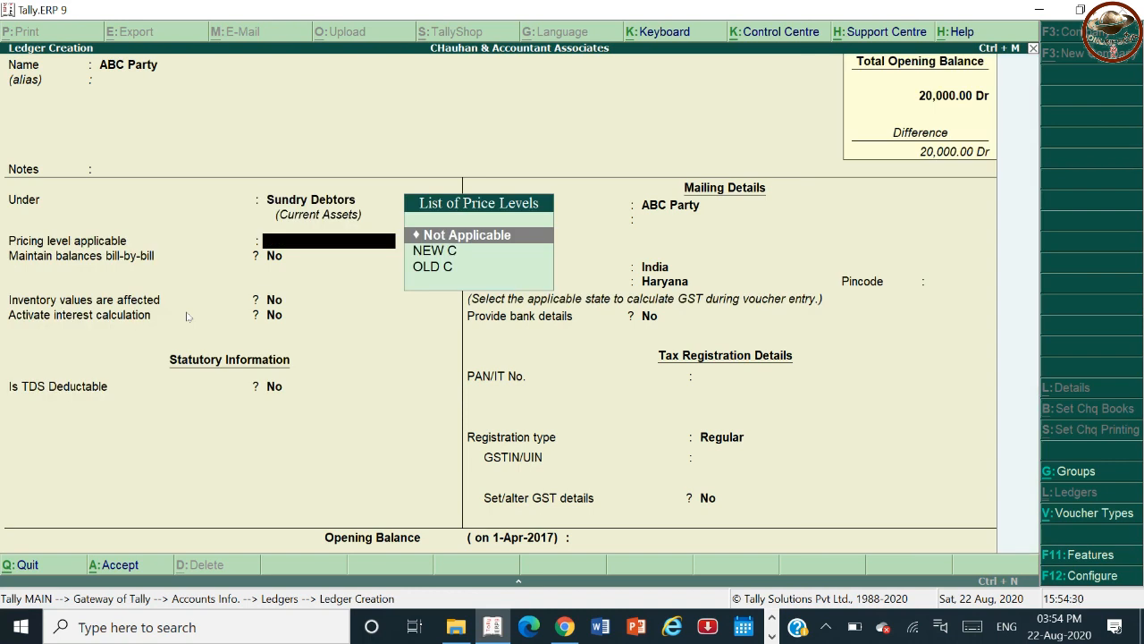
{"action": "key", "text": "Return"}
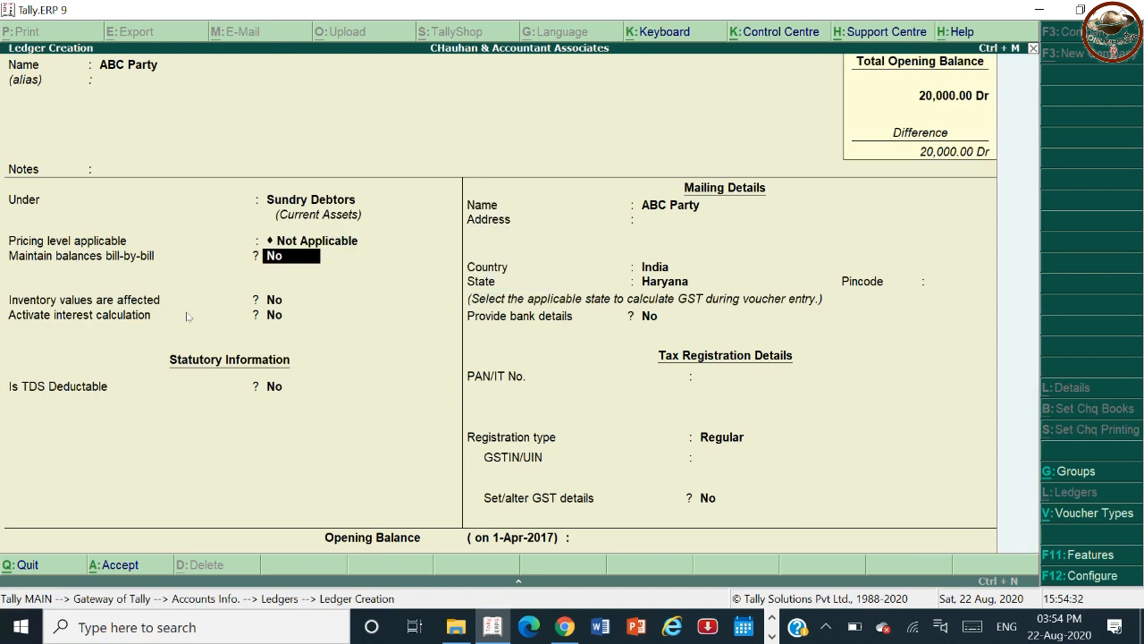
{"action": "key", "text": "Return"}
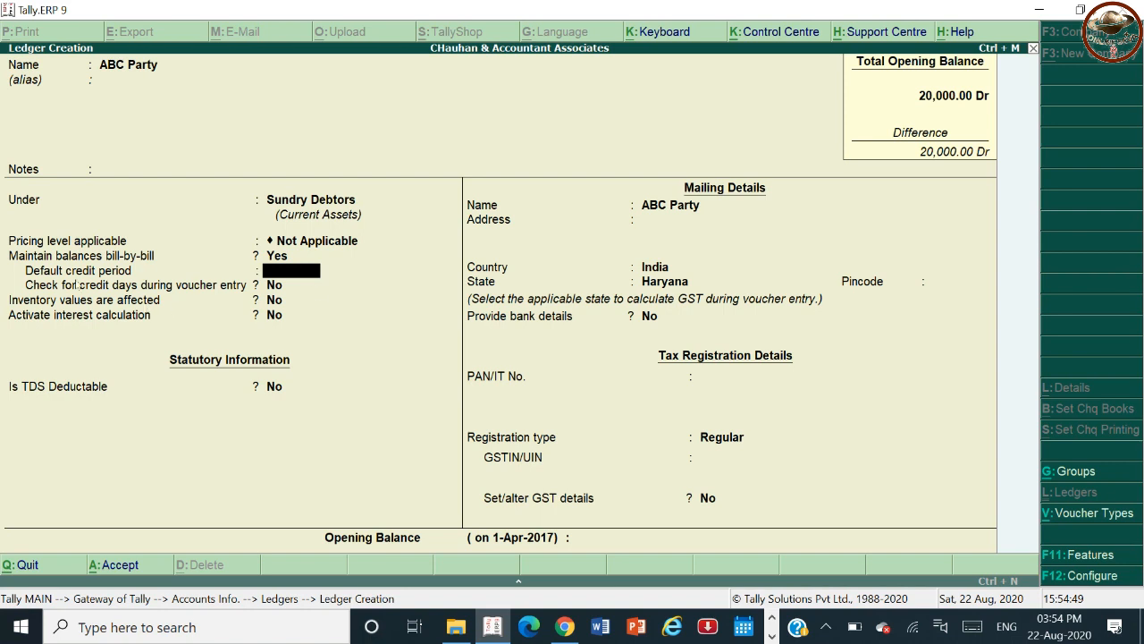
{"action": "type", "text": "30"}
{"action": "key", "text": "Return"}
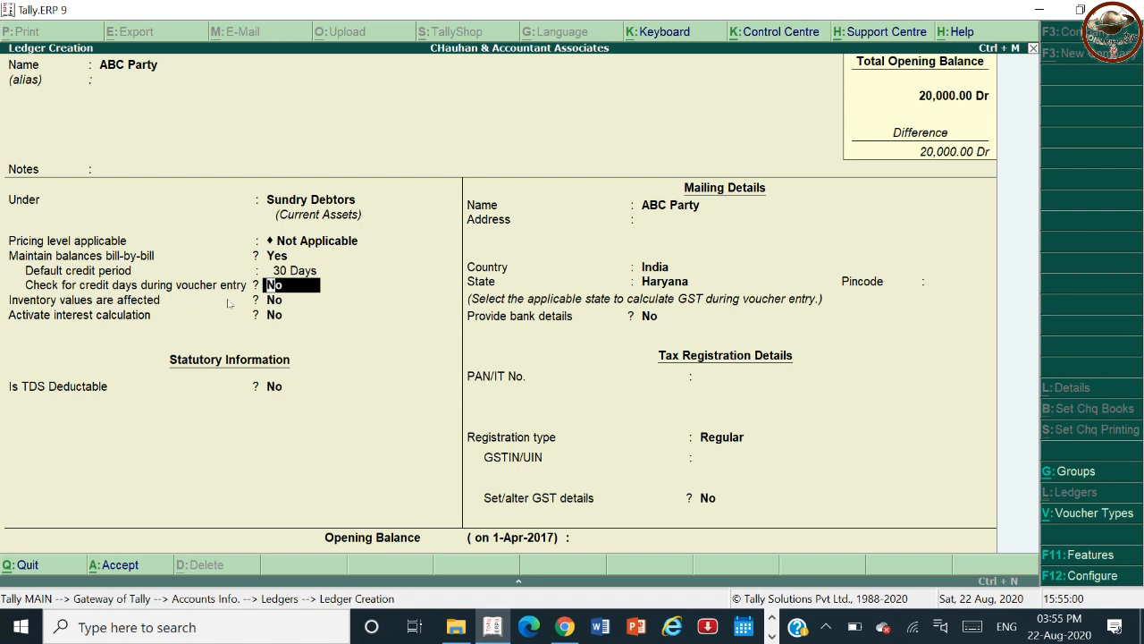
Turn on credit-day checking and interest calculation, and try calculating interest transaction-by-transaction before quitting the parameters.
{"action": "type", "text": "y"}
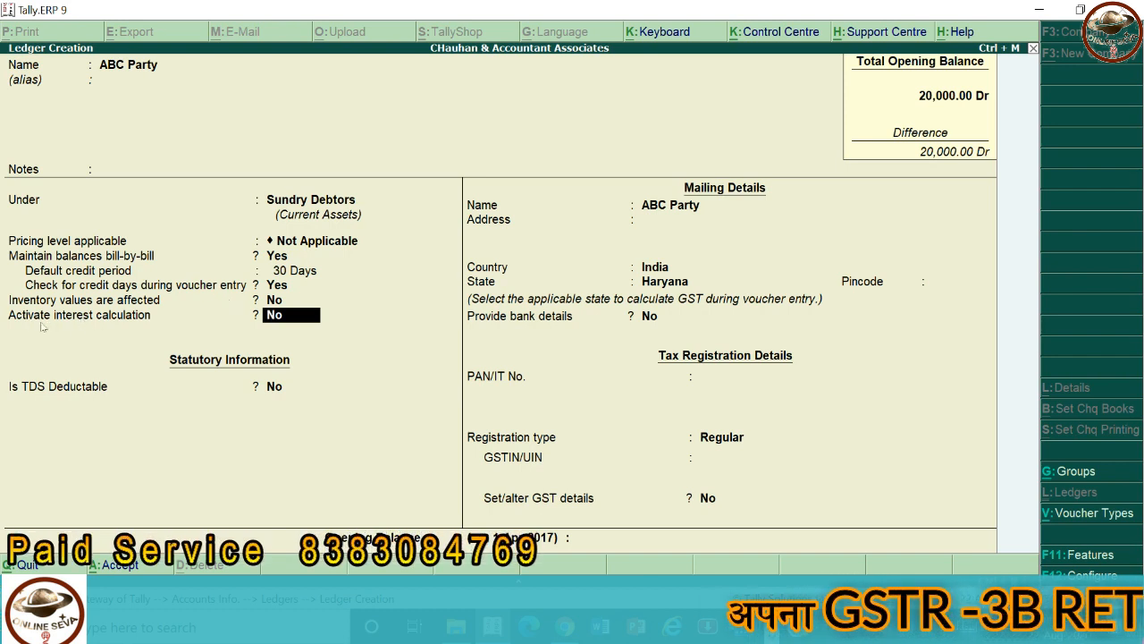
{"action": "type", "text": "y"}
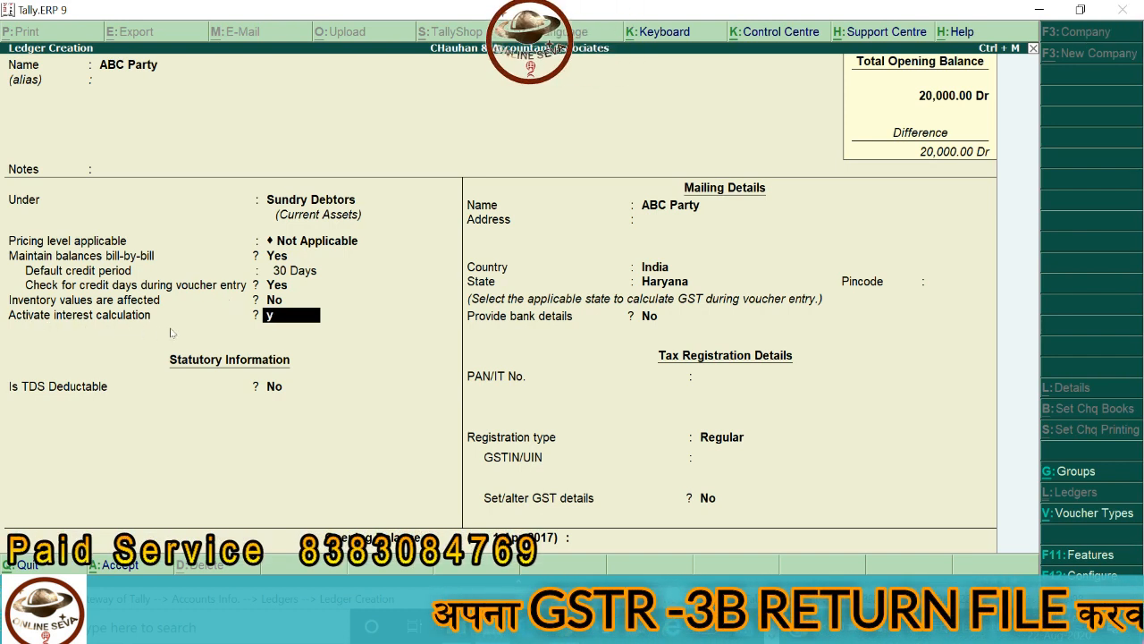
{"action": "key", "text": "Return"}
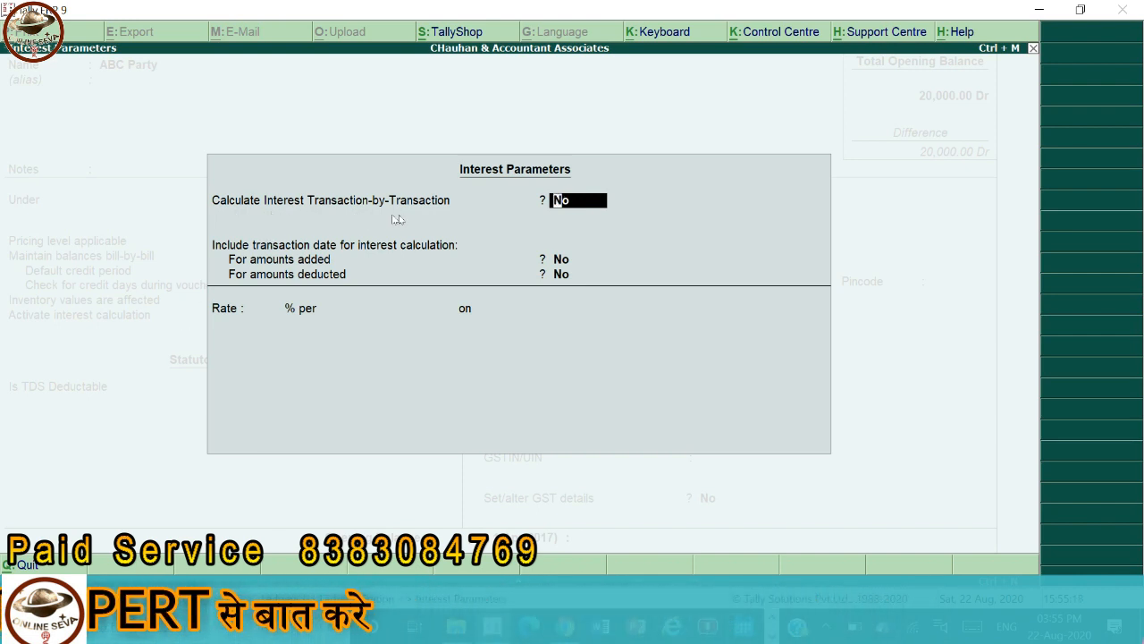
{"action": "type", "text": "y"}
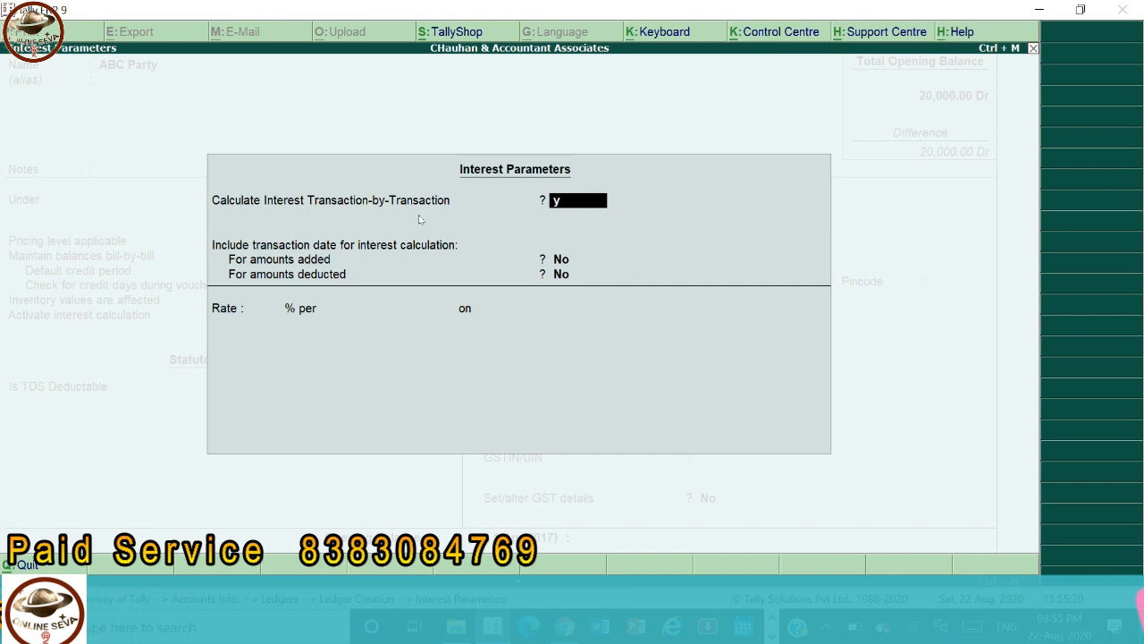
{"action": "key", "text": "Return"}
{"action": "key", "text": "Escape"}
{"action": "key", "text": "Escape"}
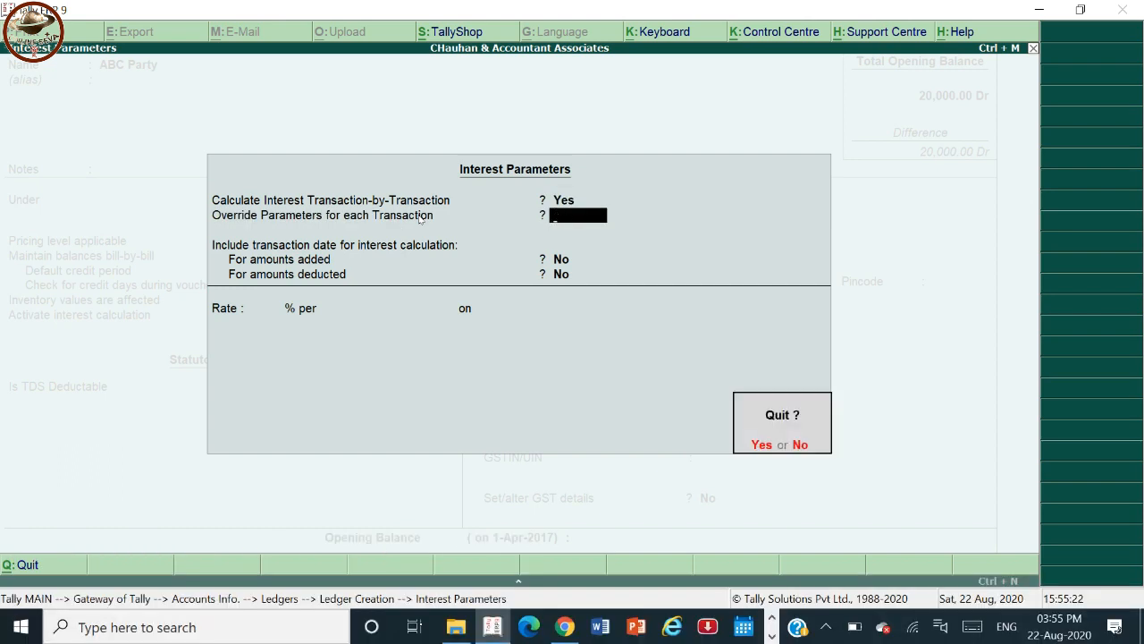
{"action": "key", "text": "Return"}
Switch off bill-by-bill balances and leave inventory values unaffected.
{"action": "key", "text": "Up"}
{"action": "key", "text": "Up"}
{"action": "key", "text": "Up"}
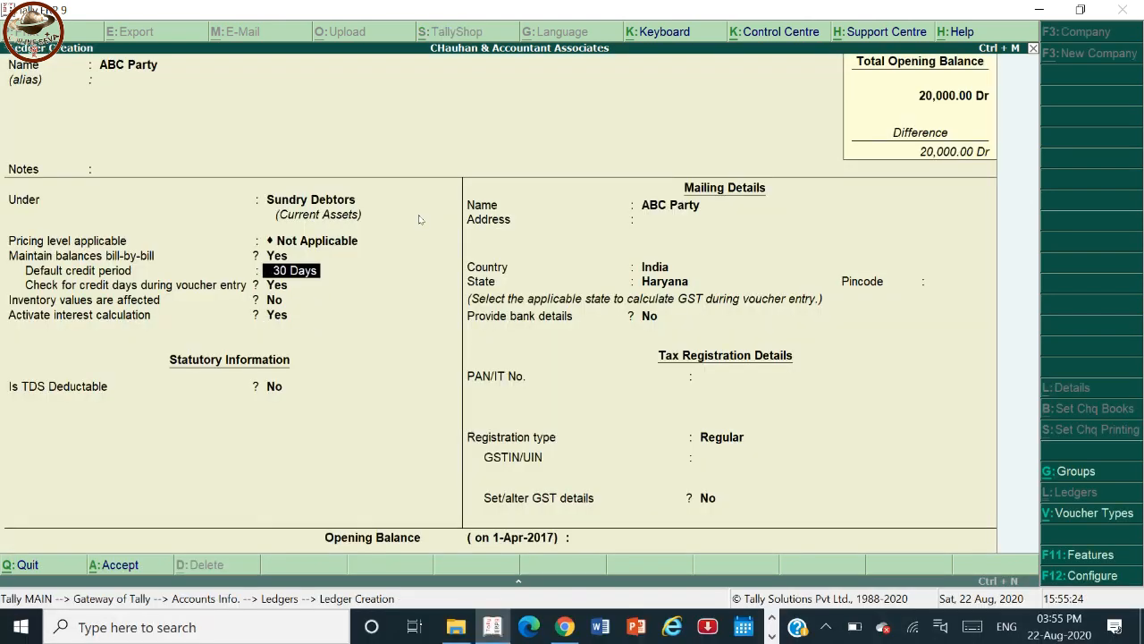
{"action": "type", "text": "n"}
{"action": "key", "text": "Return"}
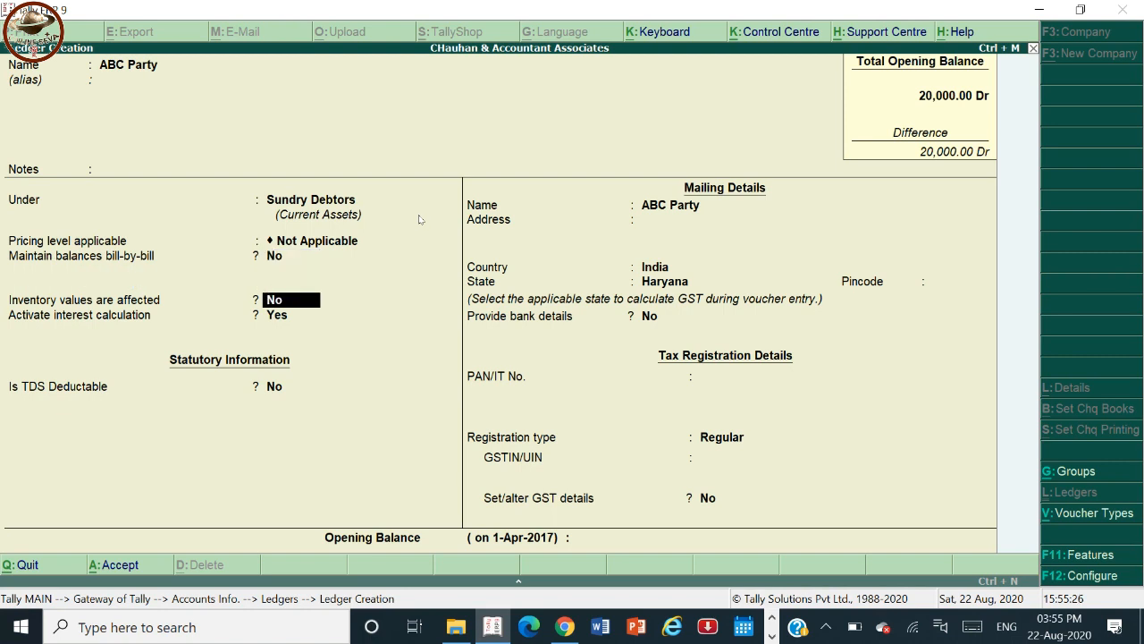
{"action": "type", "text": "n"}
{"action": "key", "text": "Return"}
Reopen the interest parameters, include the transaction date for amounts added, and quit the parameters.
{"action": "type", "text": "y"}
{"action": "key", "text": "Return"}
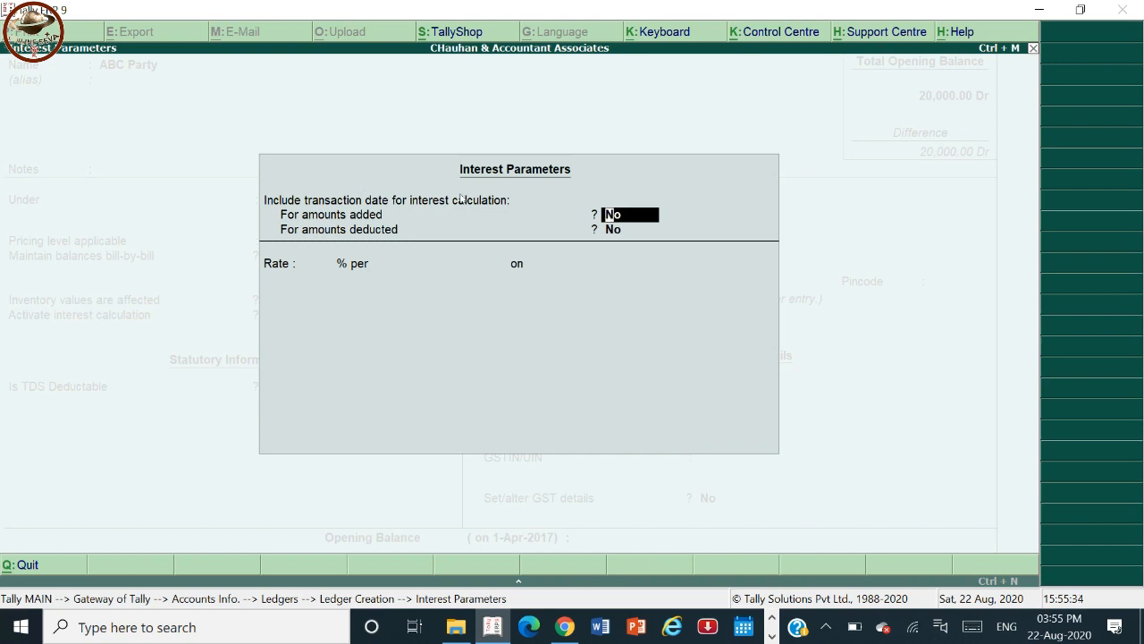
{"action": "type", "text": "y"}
{"action": "key", "text": "Escape"}
{"action": "key", "text": "y"}
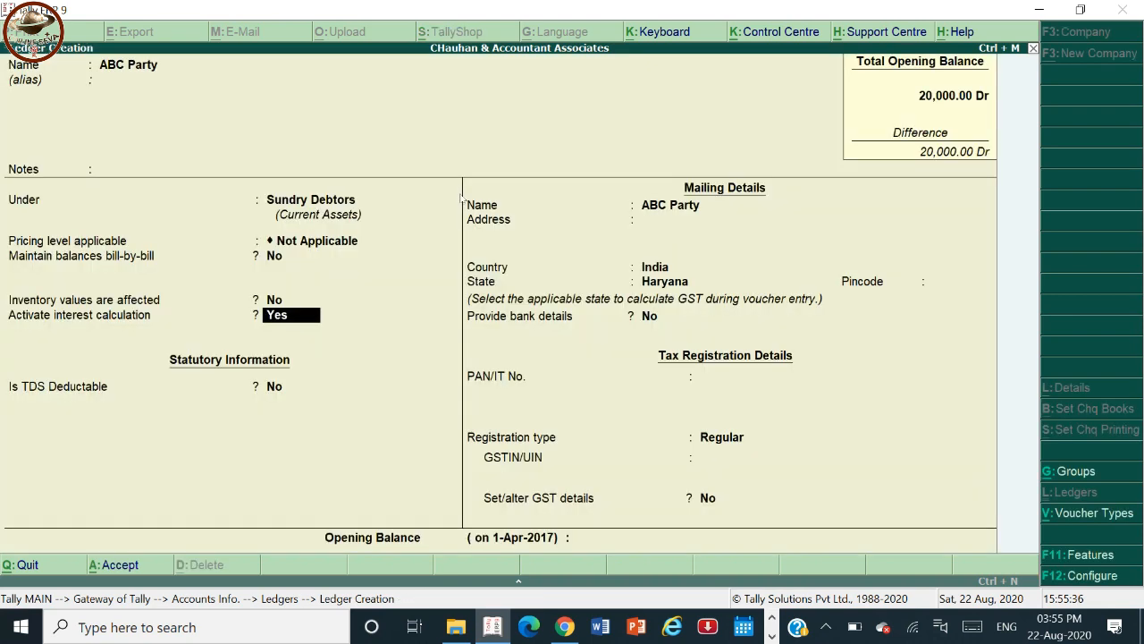
Re-enable bill-by-bill balances with a 30-day default credit period and no credit-day checking.
{"action": "key", "text": "Up"}
{"action": "key", "text": "Up"}
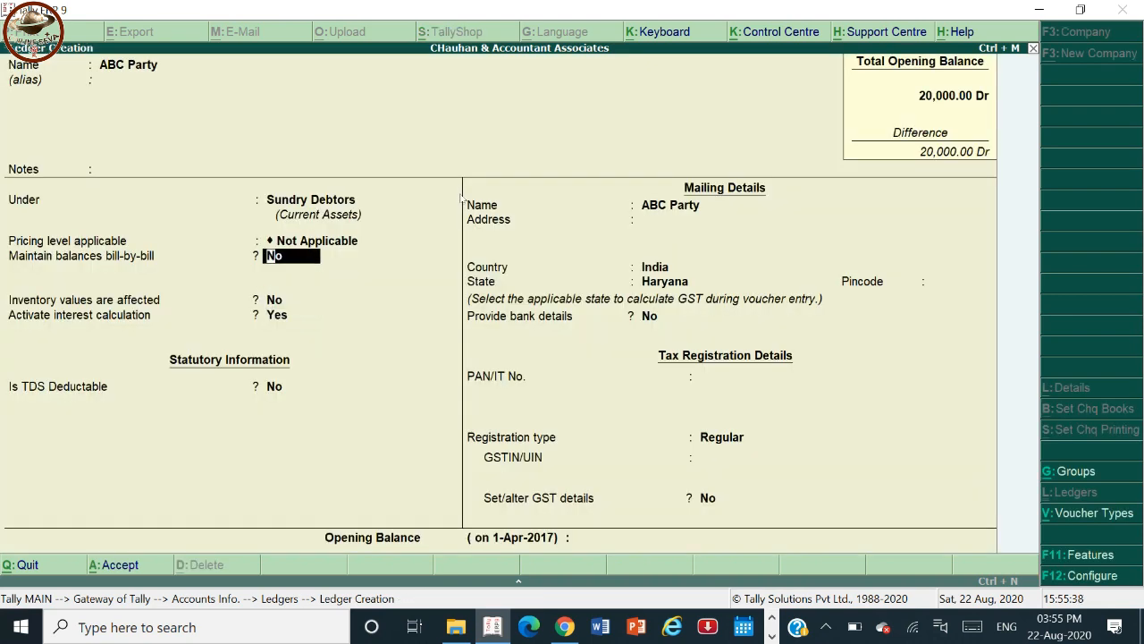
{"action": "type", "text": "y"}
{"action": "key", "text": "Return"}
{"action": "type", "text": "30"}
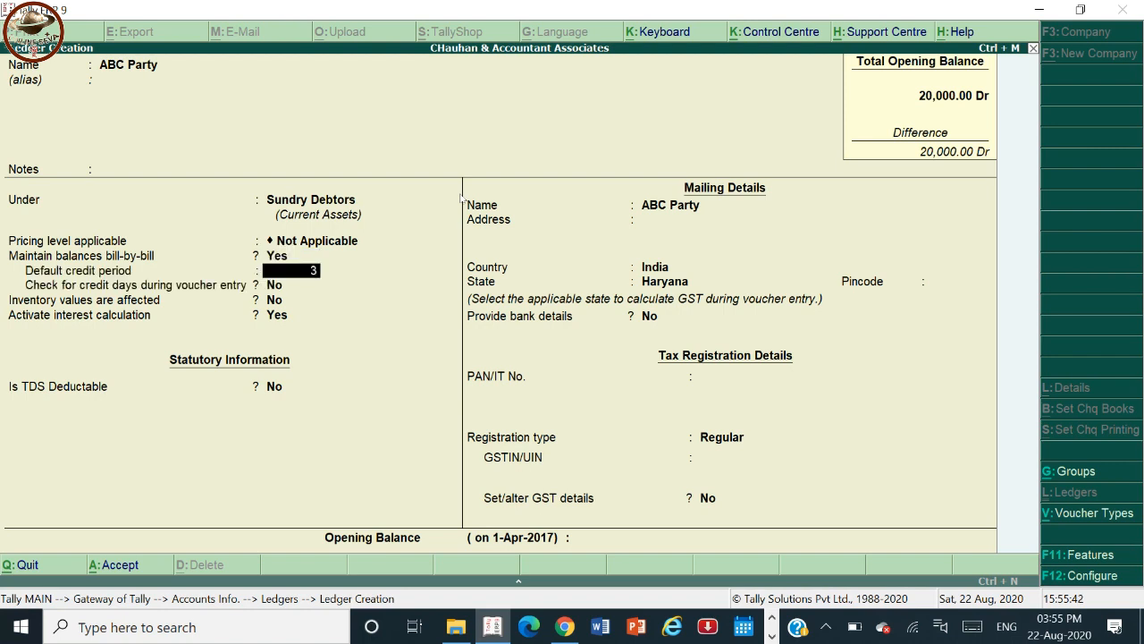
{"action": "key", "text": "Return"}
Activate interest calculation for the ledger, override parameters and advanced parameters per transaction, and set the interest rate to 24%.
{"action": "key", "text": "Return"}
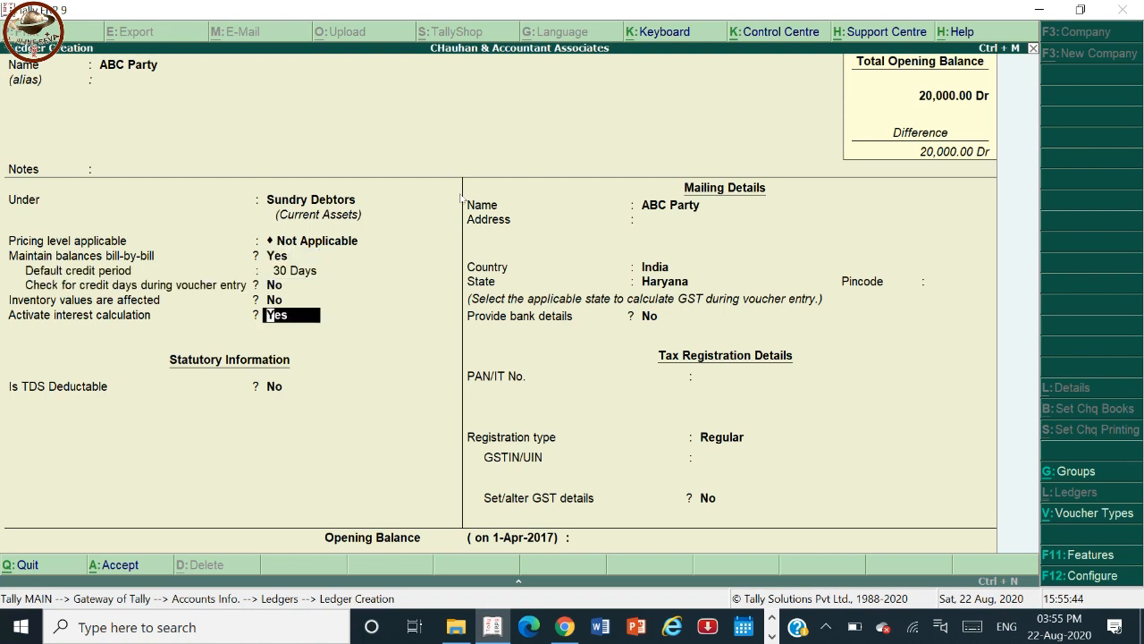
{"action": "type", "text": "y"}
{"action": "key", "text": "Return"}
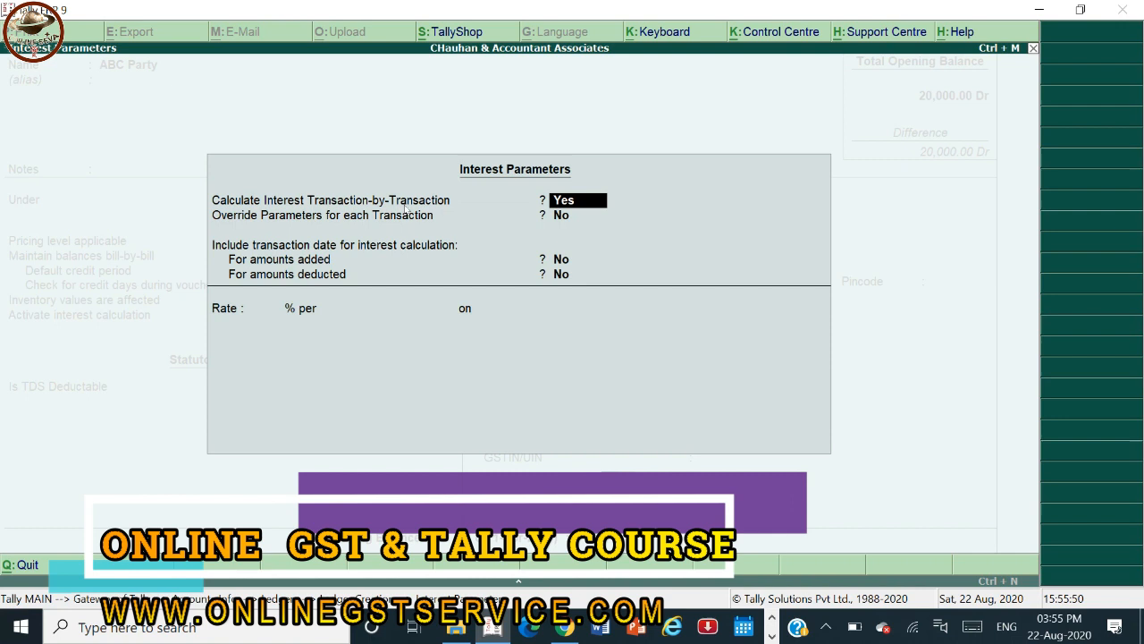
{"action": "key", "text": "Return"}
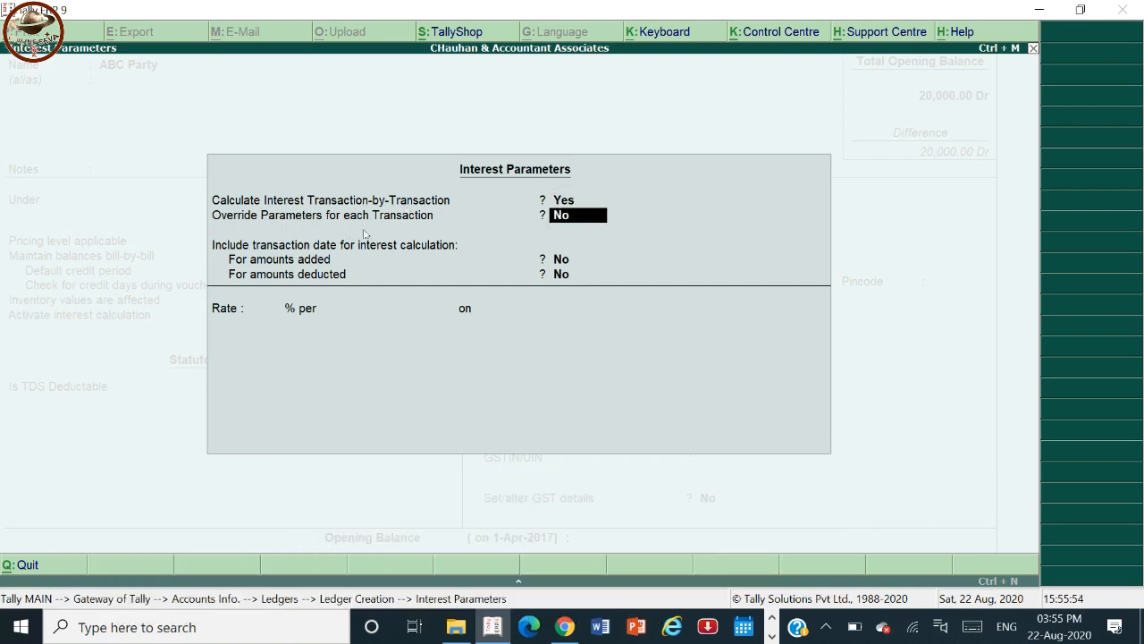
{"action": "type", "text": "y"}
{"action": "key", "text": "Return"}
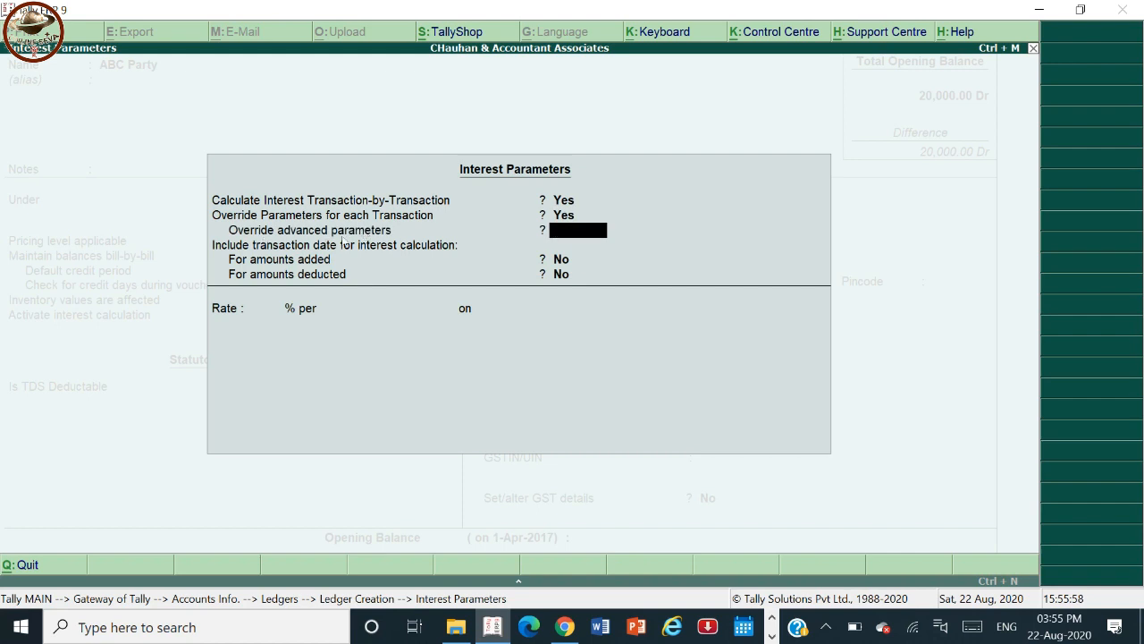
{"action": "type", "text": "y"}
{"action": "key", "text": "Return"}
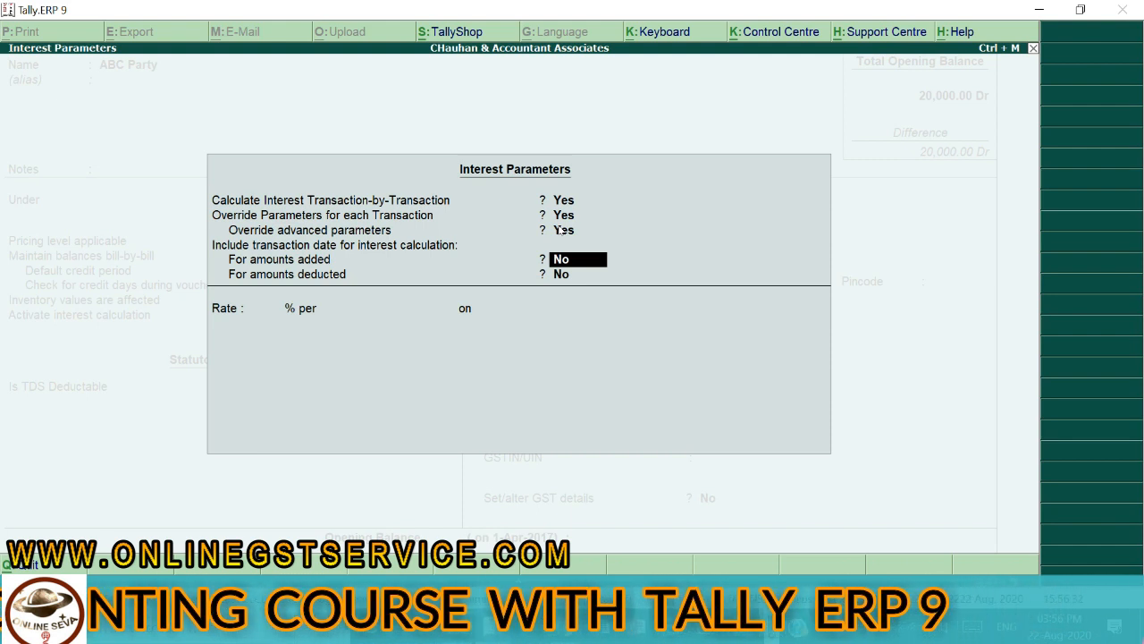
{"action": "key", "text": "Return"}
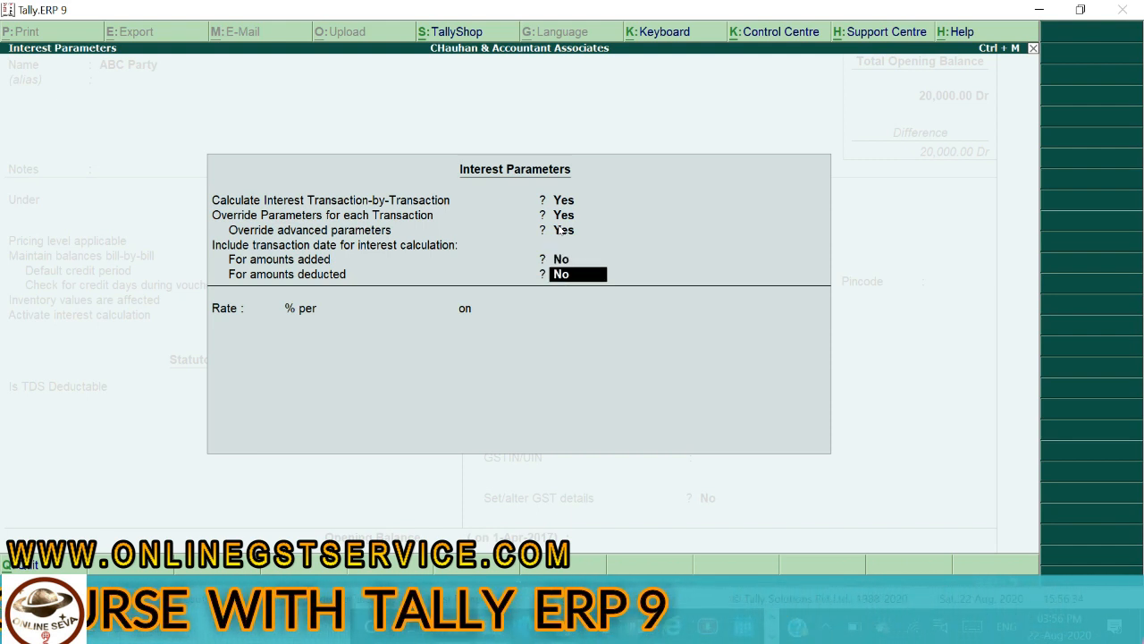
{"action": "key", "text": "Return"}
{"action": "type", "text": "24"}
{"action": "key", "text": "Return"}
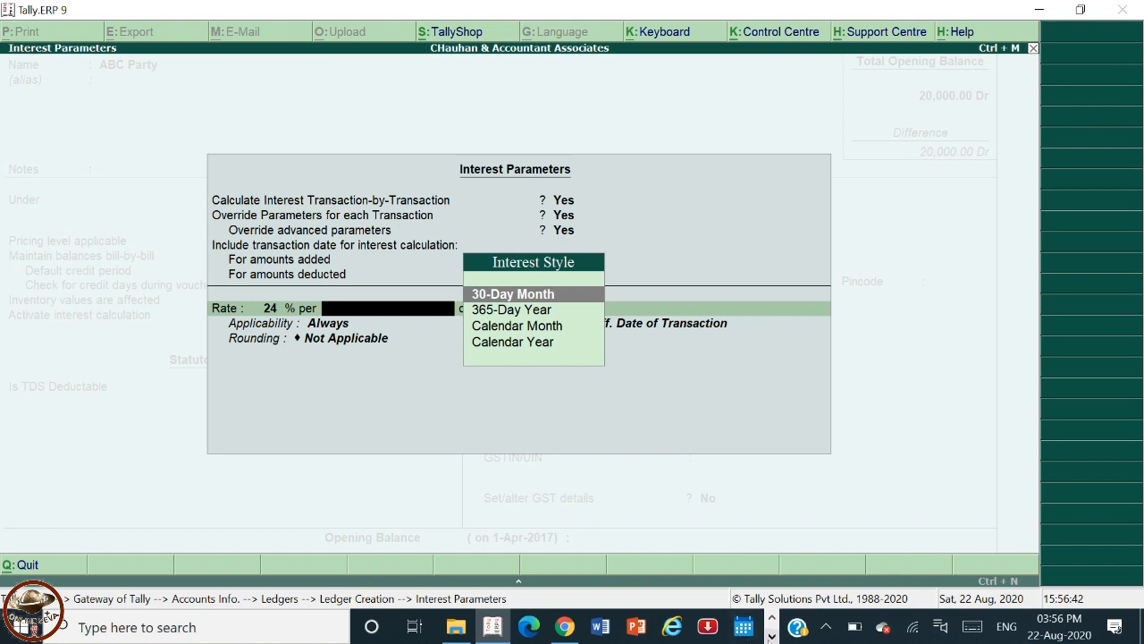
Check the sample invoice's interest clause, then set the interest period to 365-Day Year.
{"action": "left_click", "coordinate": [507, 631]}
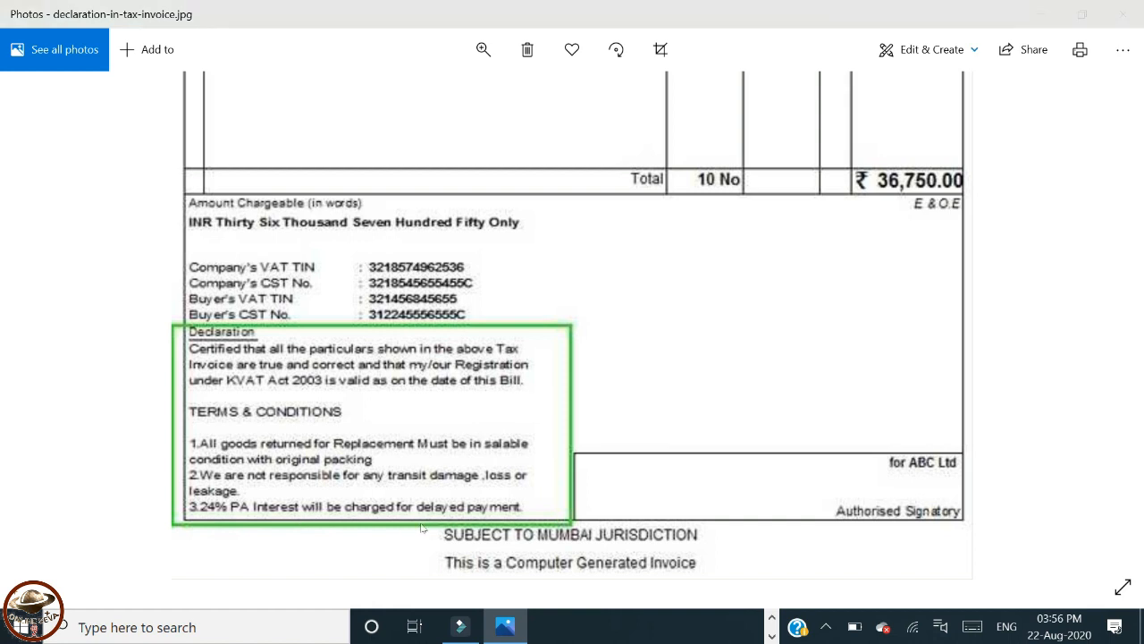
{"action": "key", "text": "alt+Tab"}
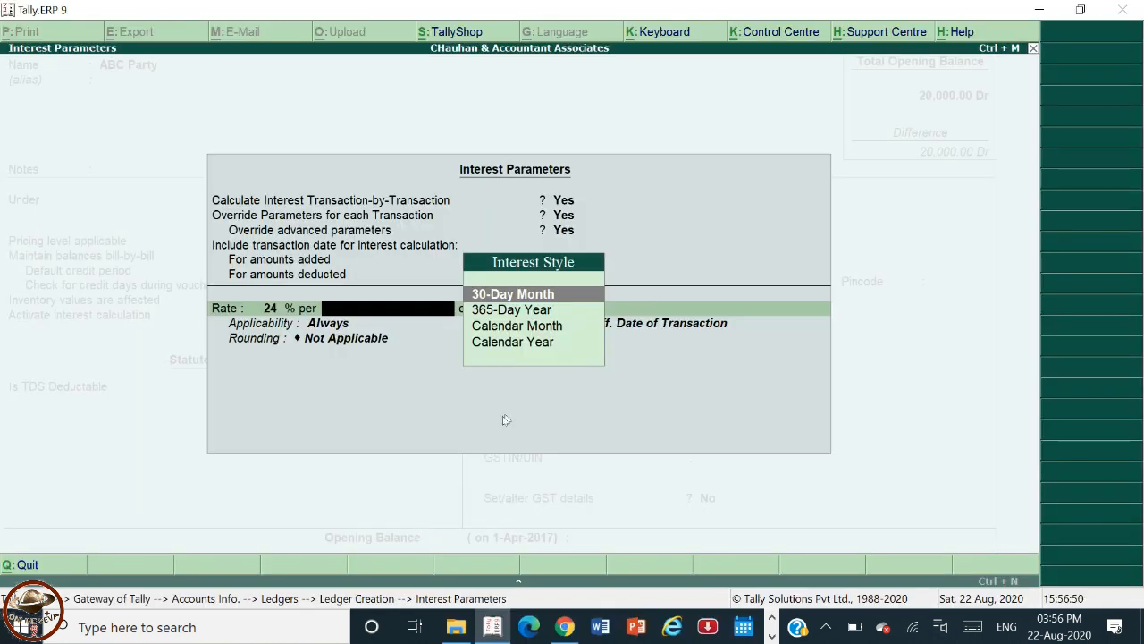
{"action": "key", "text": "Down"}
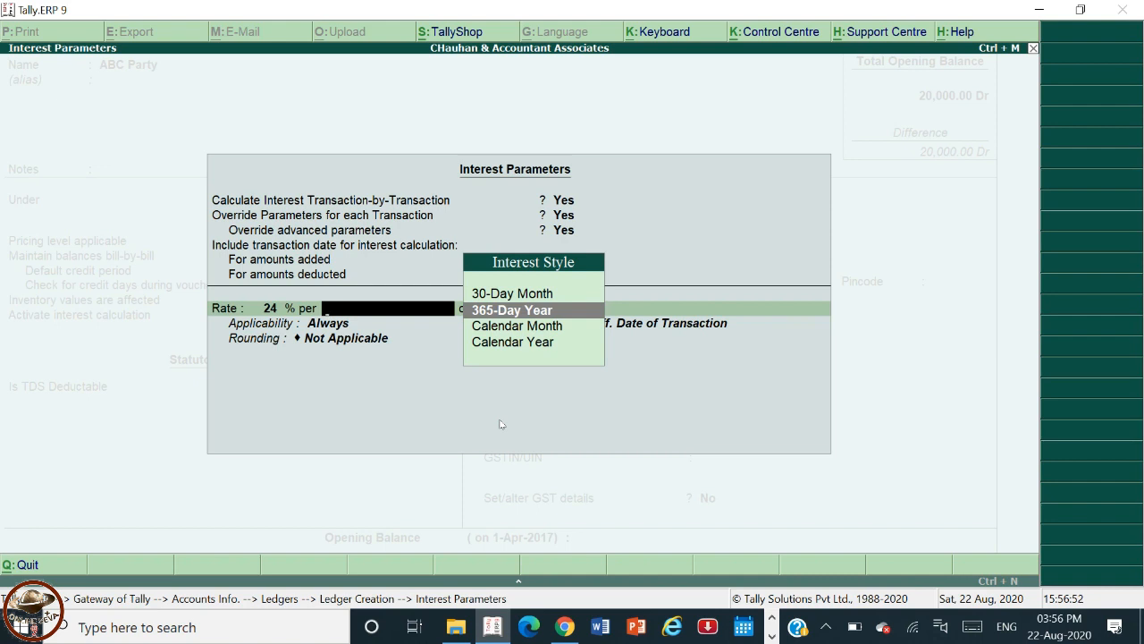
{"action": "key", "text": "Return"}
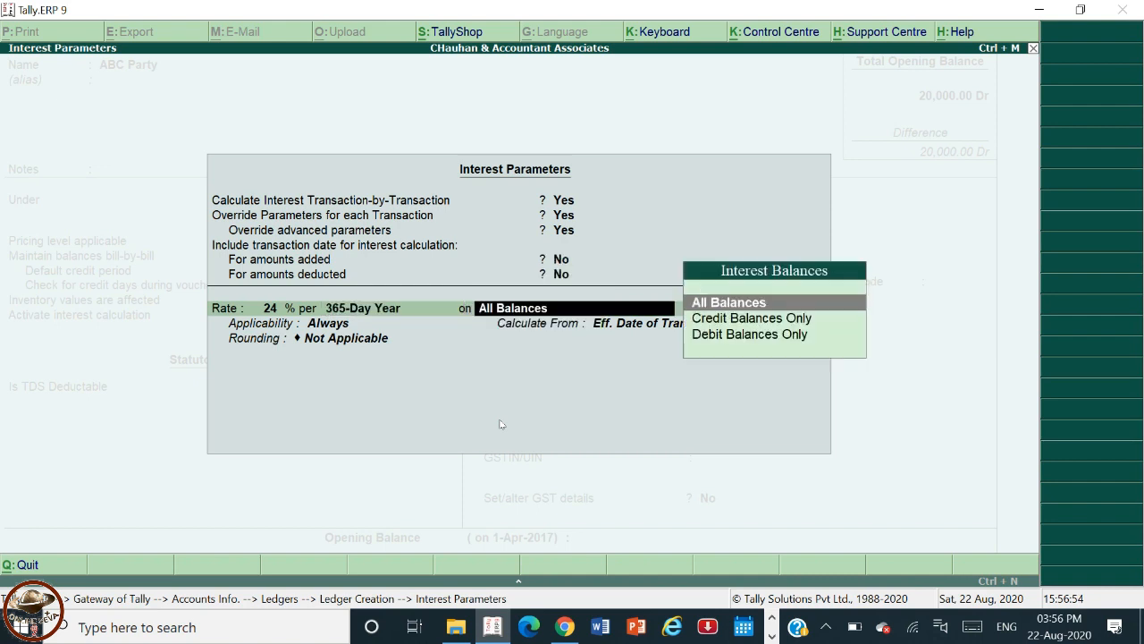
Apply the interest on Debit Balances Only.
{"action": "key", "text": "Down"}
{"action": "key", "text": "Down"}
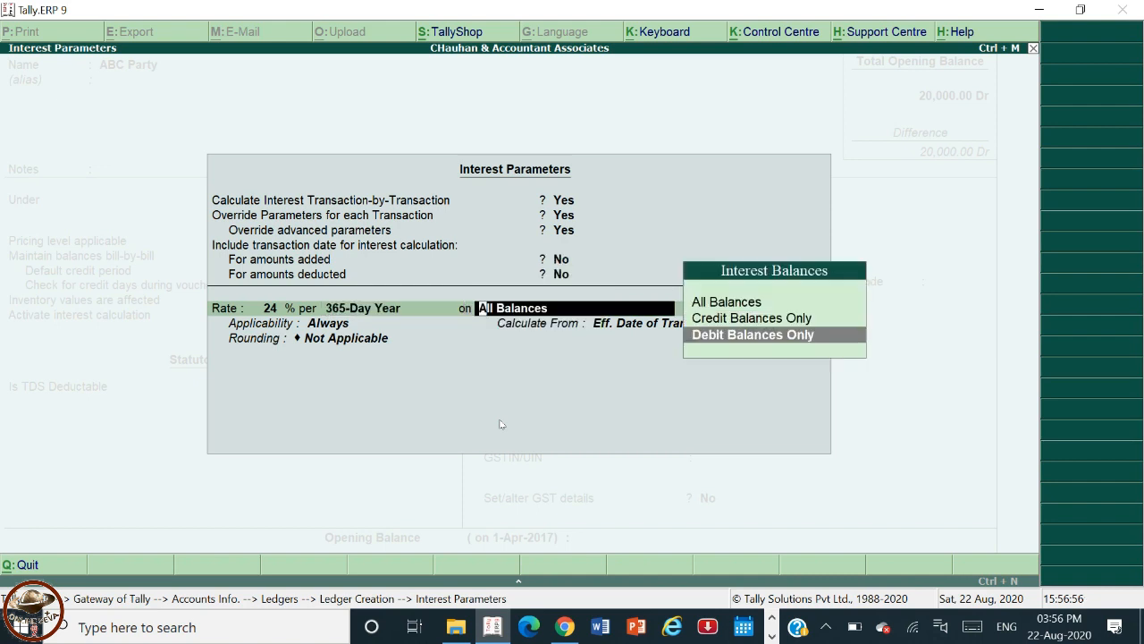
{"action": "key", "text": "Up"}
{"action": "key", "text": "Up"}
{"action": "key", "text": "Down"}
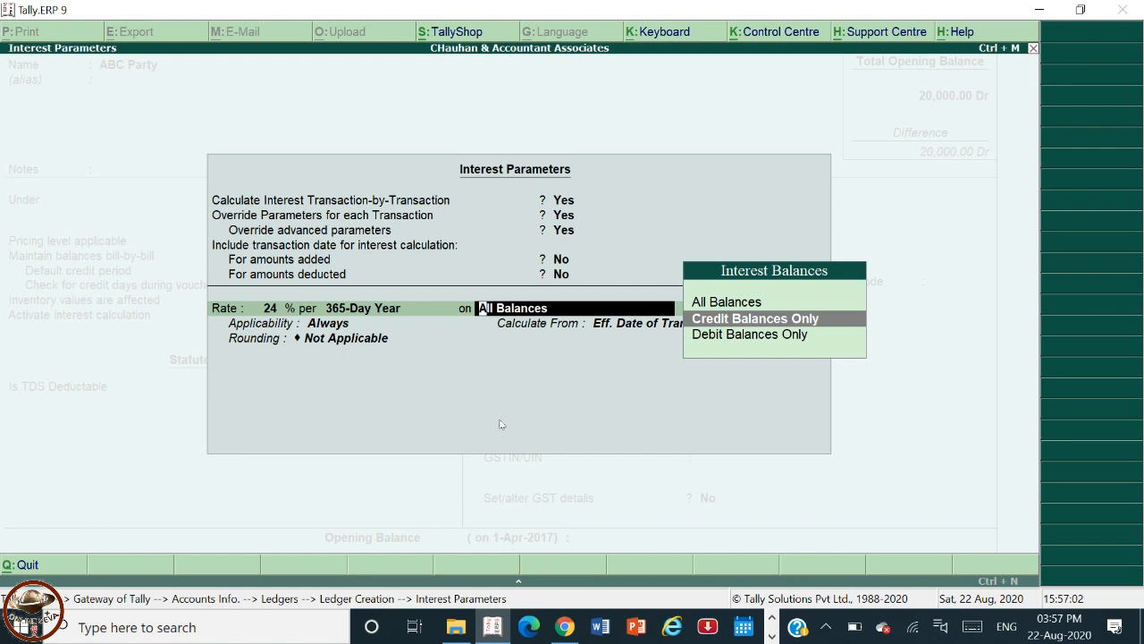
{"action": "key", "text": "Down"}
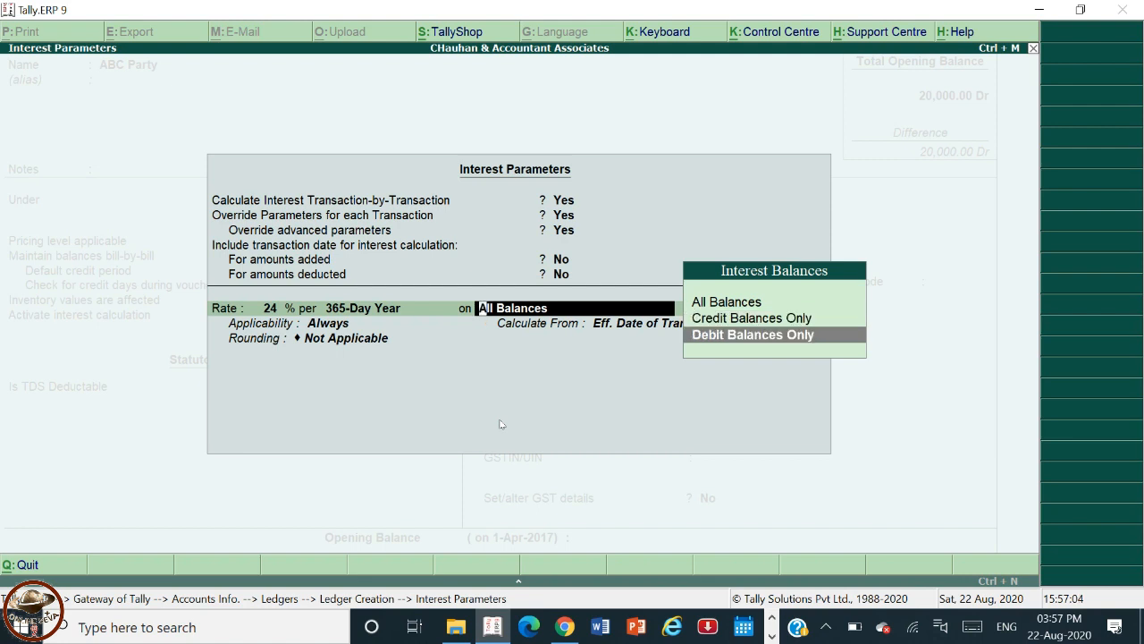
{"action": "key", "text": "Up"}
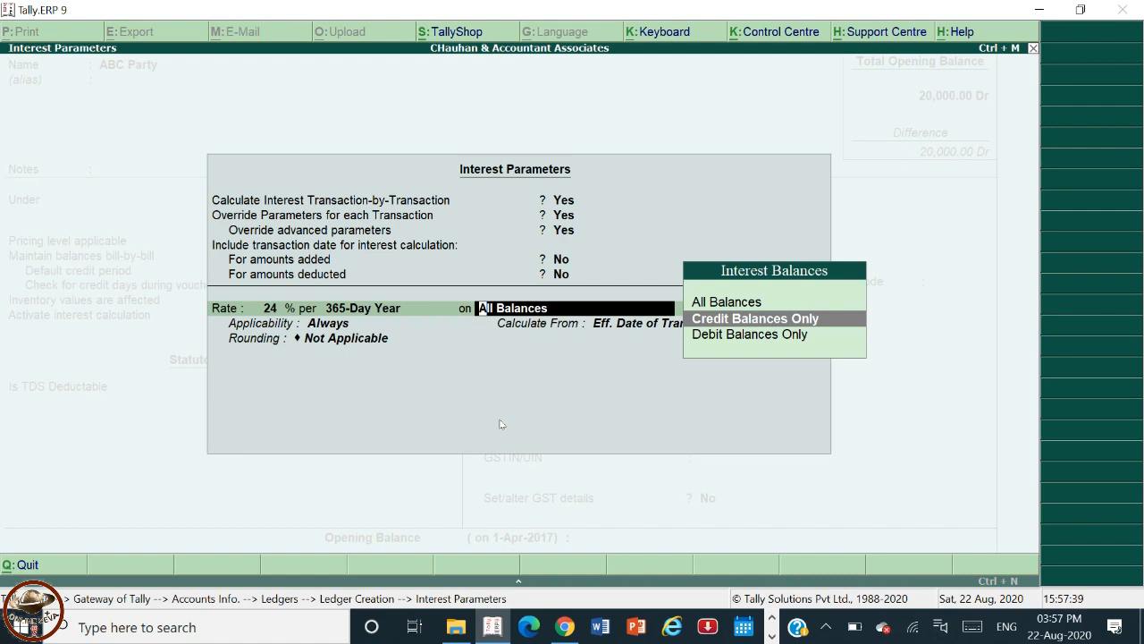
{"action": "key", "text": "Down"}
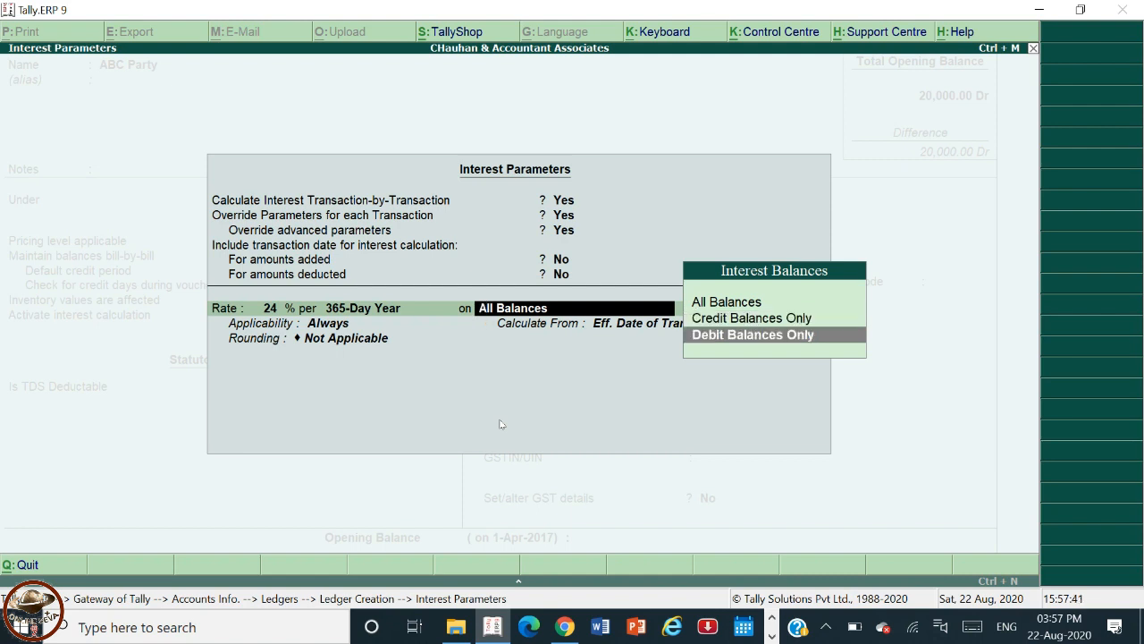
{"action": "key", "text": "Up"}
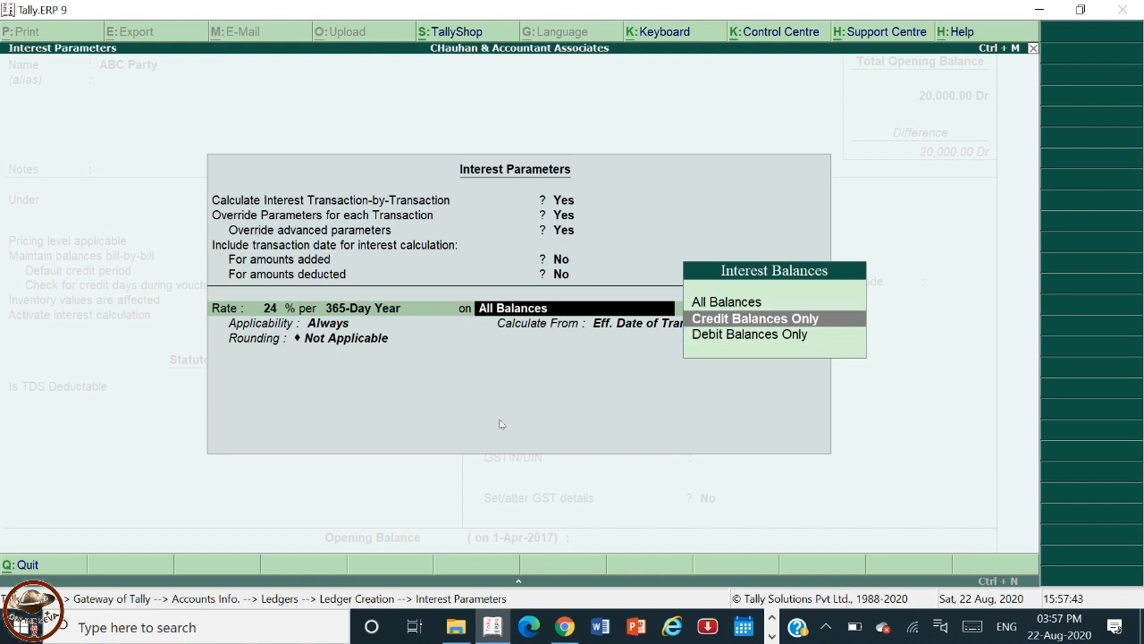
{"action": "key", "text": "Up"}
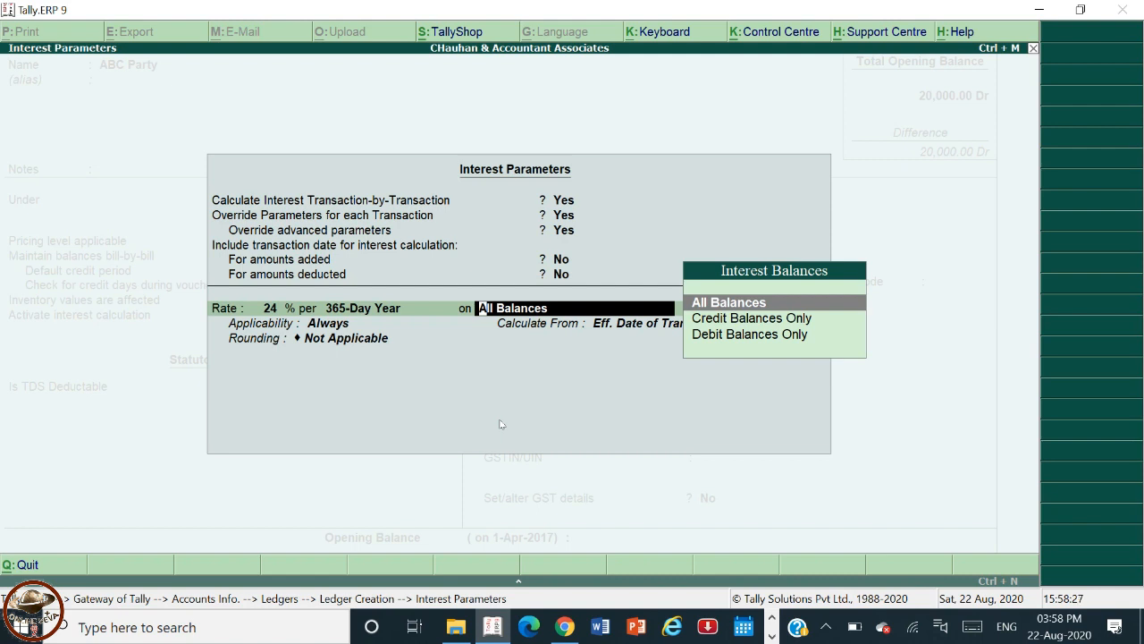
{"action": "key", "text": "Down"}
{"action": "key", "text": "Down"}
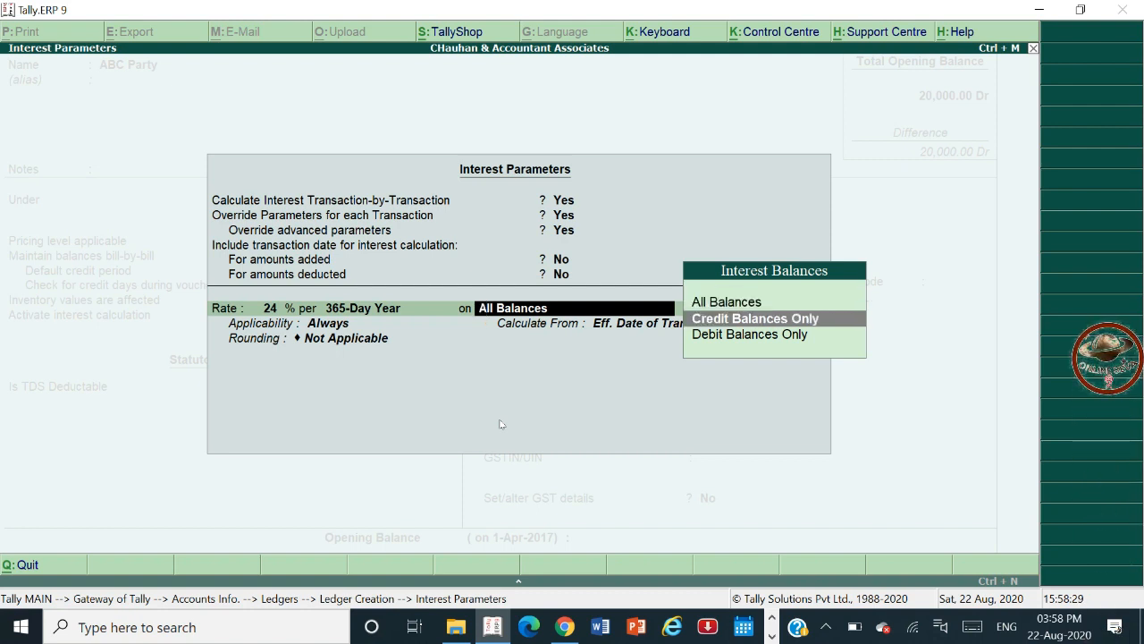
{"action": "key", "text": "Return"}
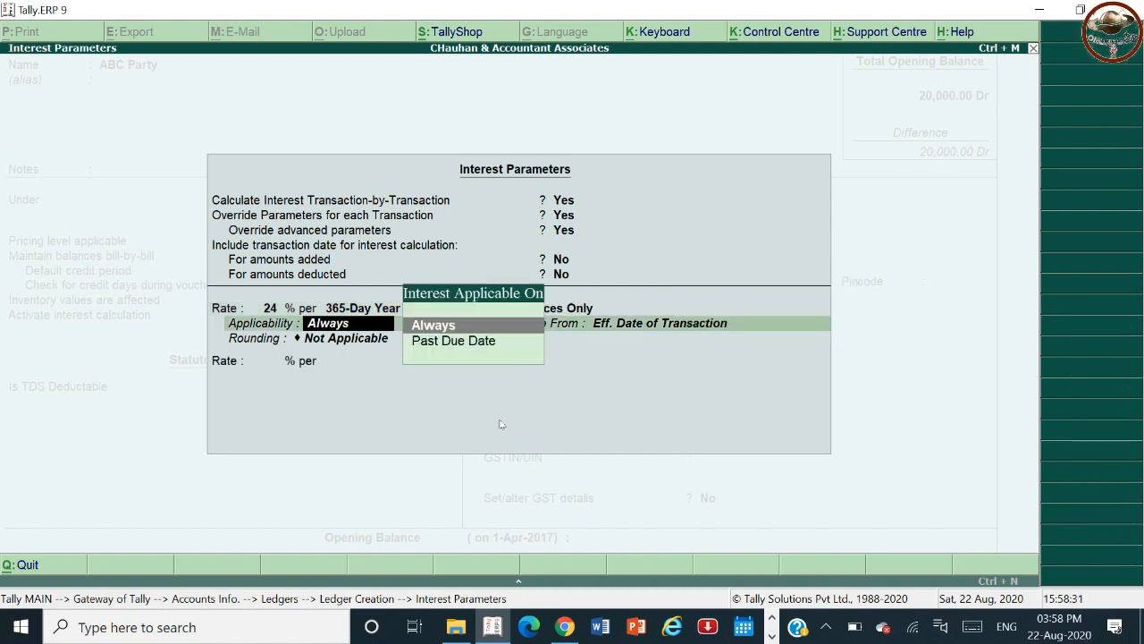
Keep interest applicable always and calculate it from the Due Date of Invoice/Ref.
{"action": "key", "text": "Return"}
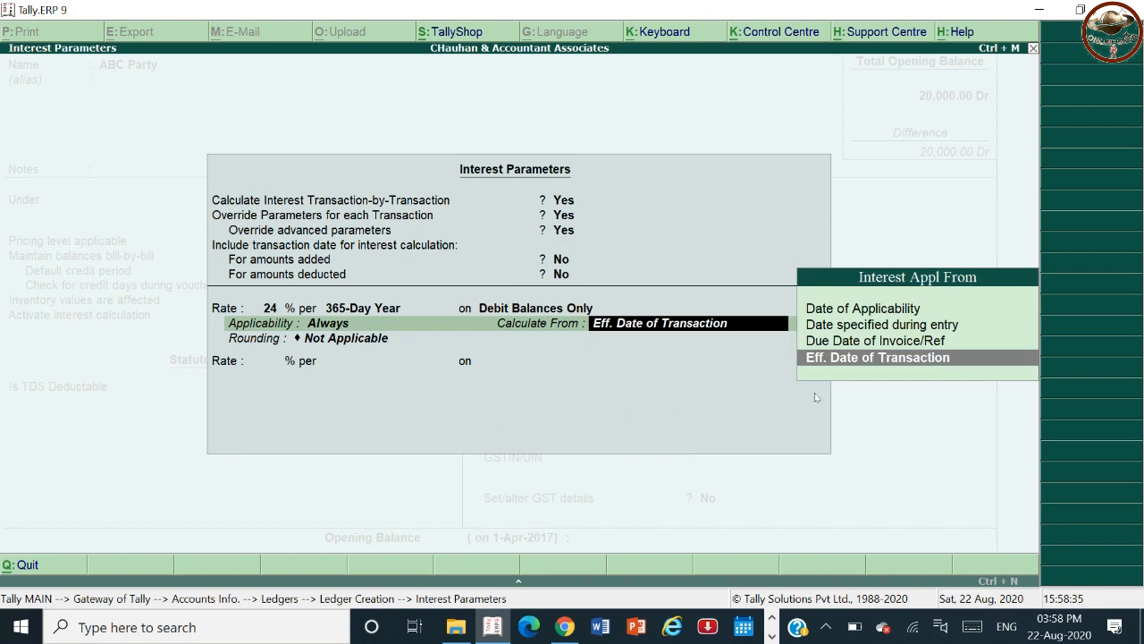
{"action": "key", "text": "Up"}
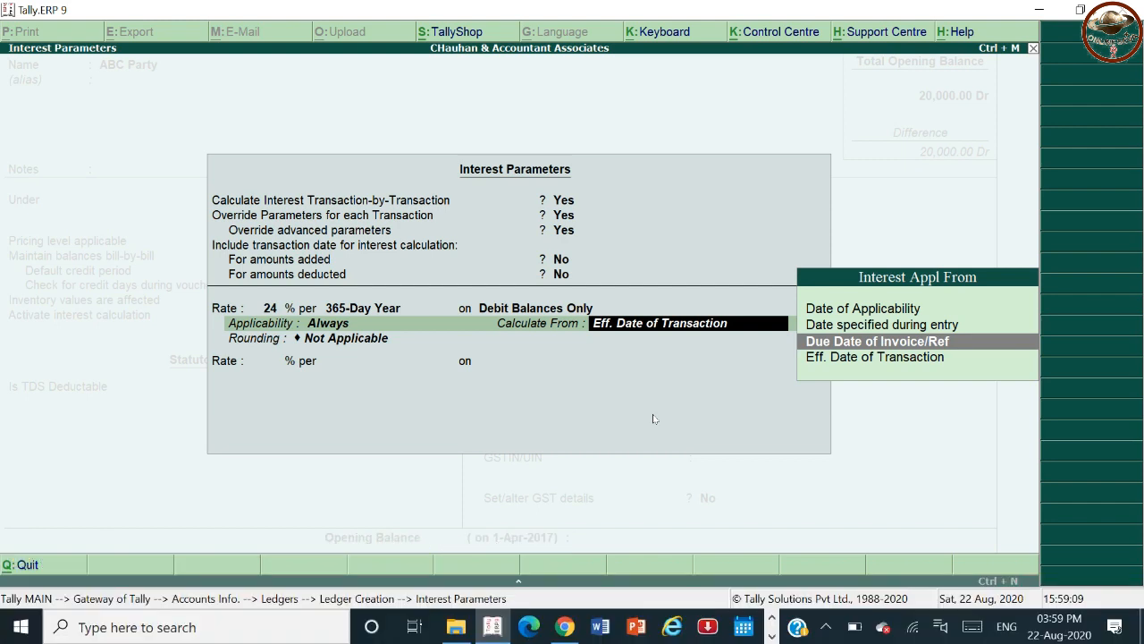
{"action": "key", "text": "Up"}
{"action": "key", "text": "Up"}
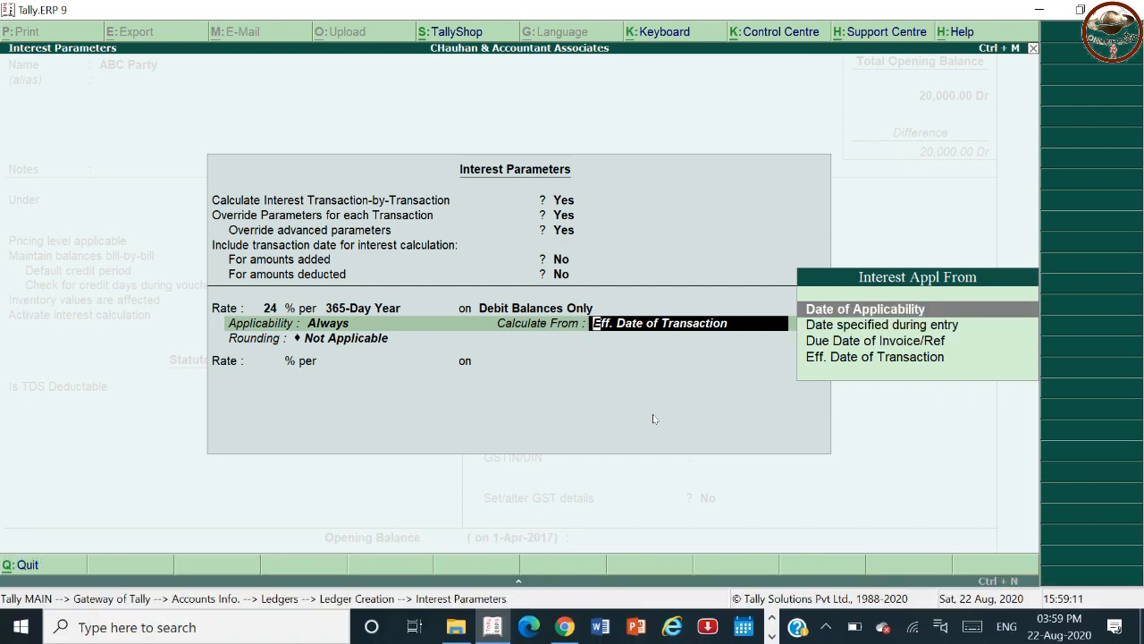
{"action": "key", "text": "Down"}
{"action": "key", "text": "Down"}
{"action": "key", "text": "Down"}
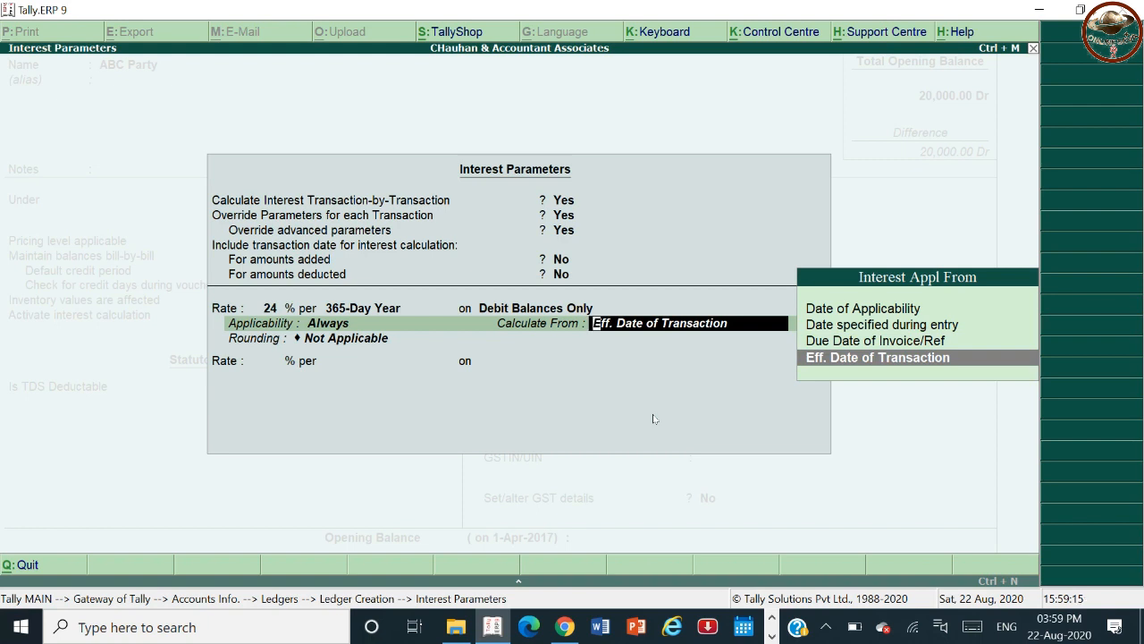
{"action": "key", "text": "Up"}
{"action": "key", "text": "Up"}
{"action": "key", "text": "Up"}
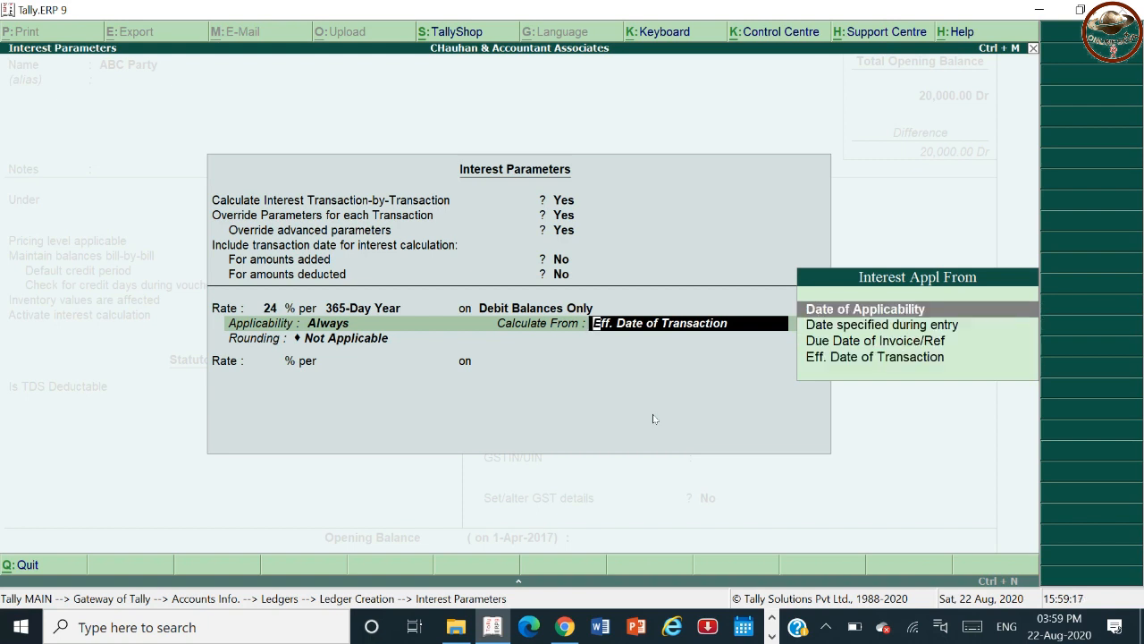
{"action": "key", "text": "Down"}
{"action": "key", "text": "Down"}
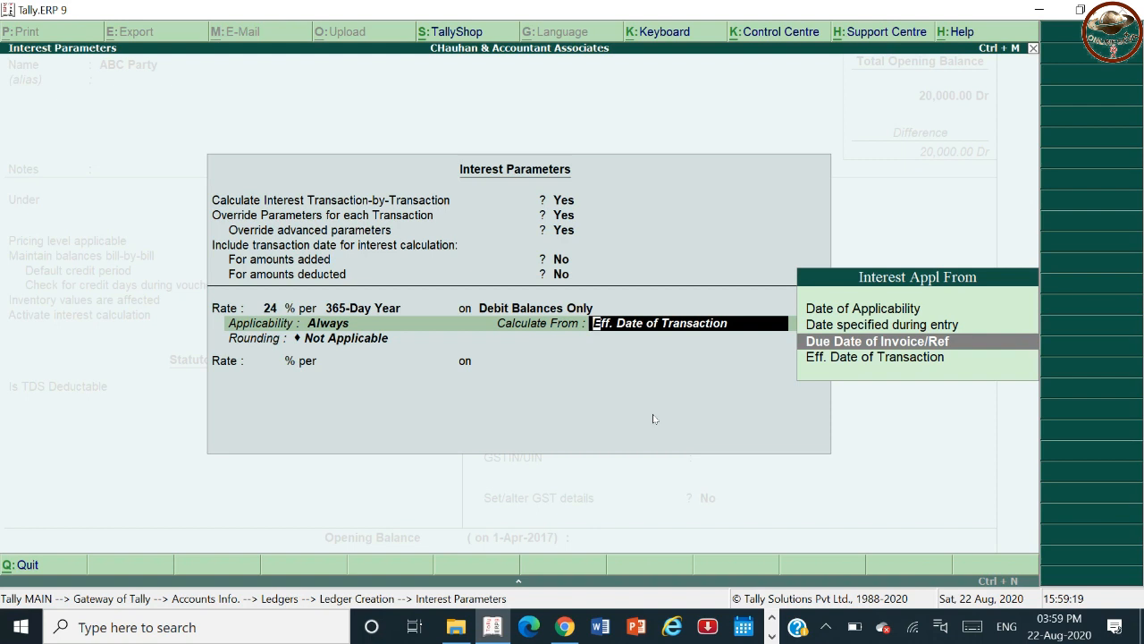
{"action": "key", "text": "Return"}
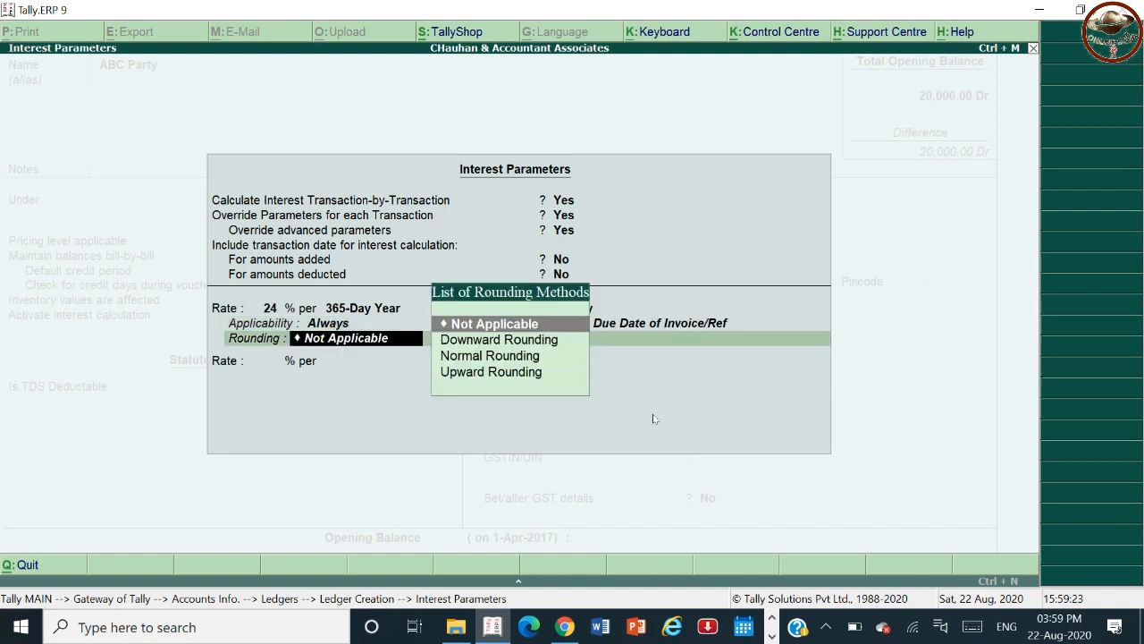
Leave rounding not applicable, save the ABC Party ledger and quit ledger creation.
{"action": "key", "text": "Return"}
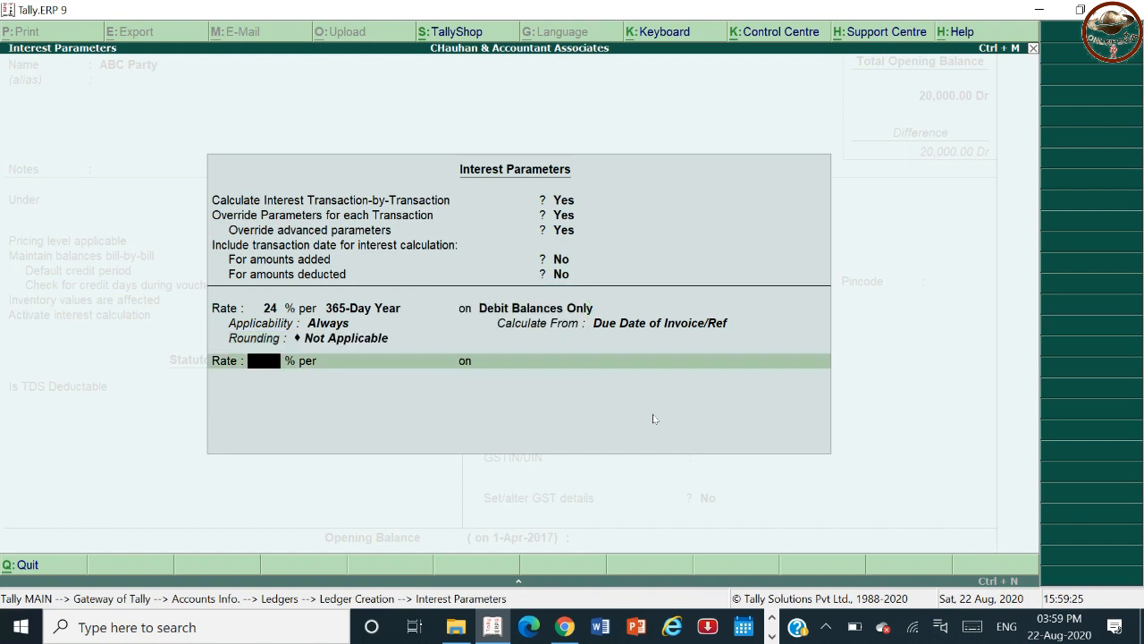
{"action": "key", "text": "Return"}
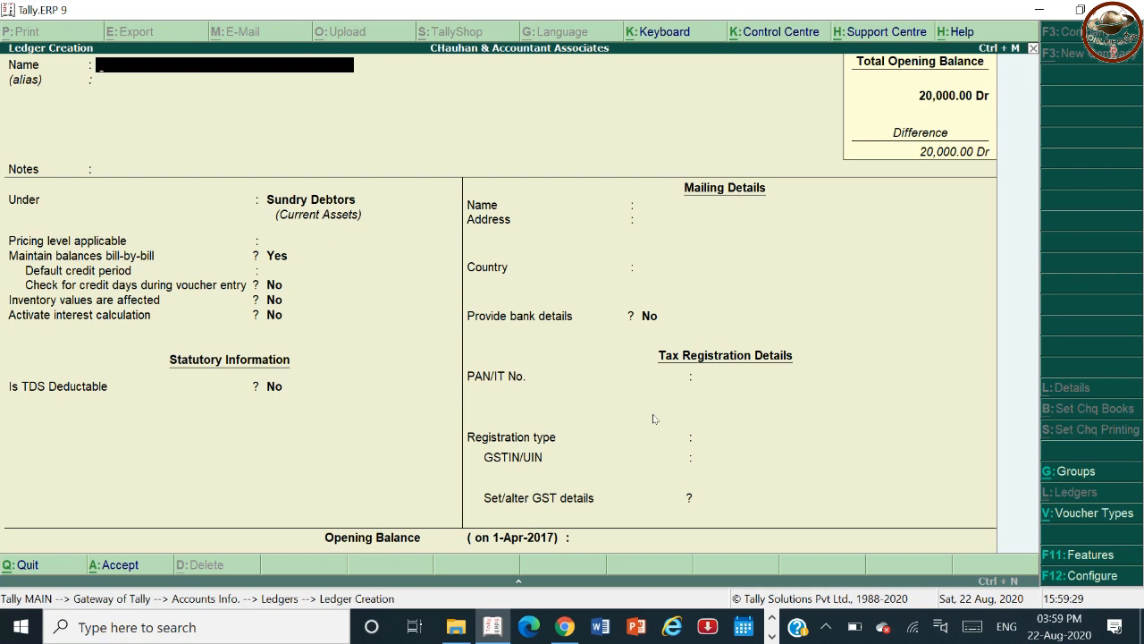
{"action": "key", "text": "Escape"}
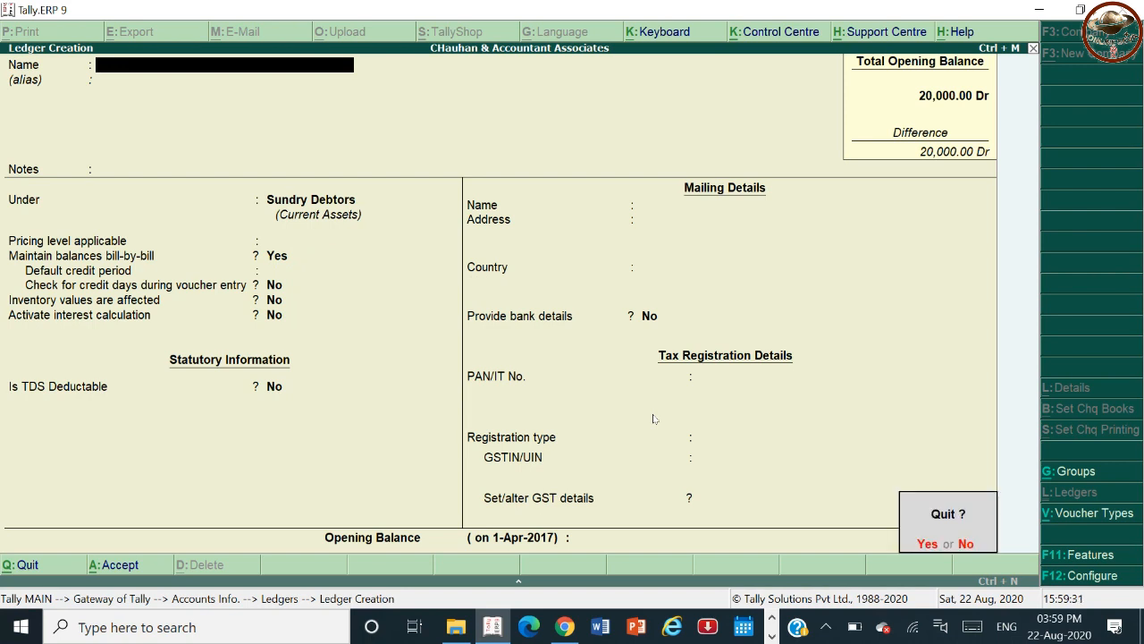
{"action": "key", "text": "Return"}
{"action": "key", "text": "Escape"}
Open a new Sales voucher under accounting vouchers.
{"action": "key", "text": "Down"}
{"action": "key", "text": "Down"}
{"action": "key", "text": "Down"}
{"action": "key", "text": "Up"}
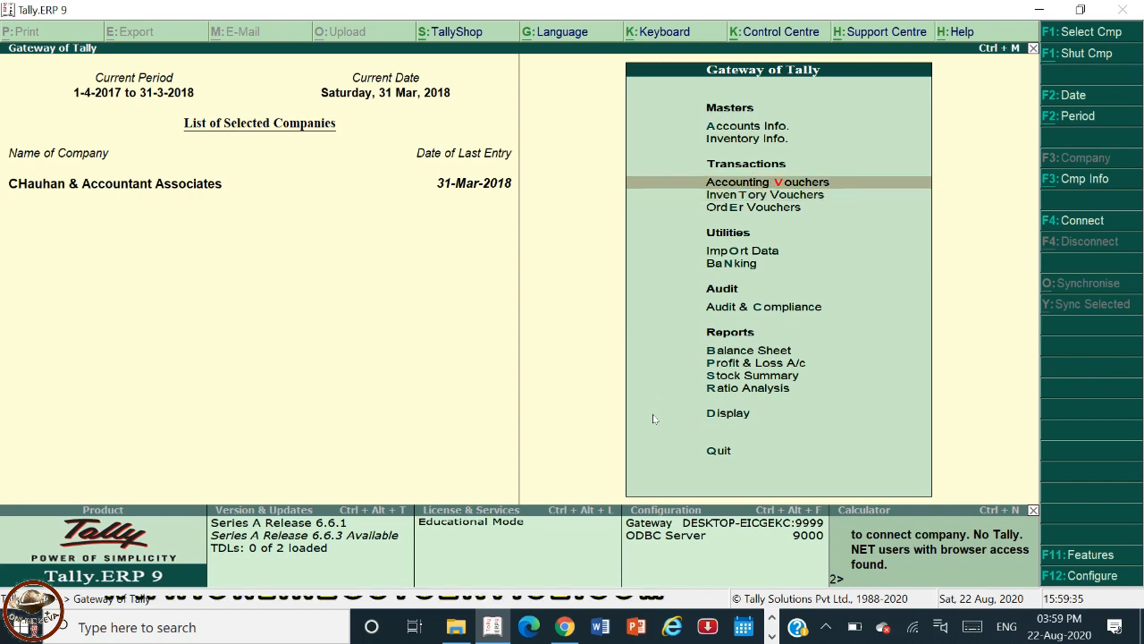
{"action": "key", "text": "Return"}
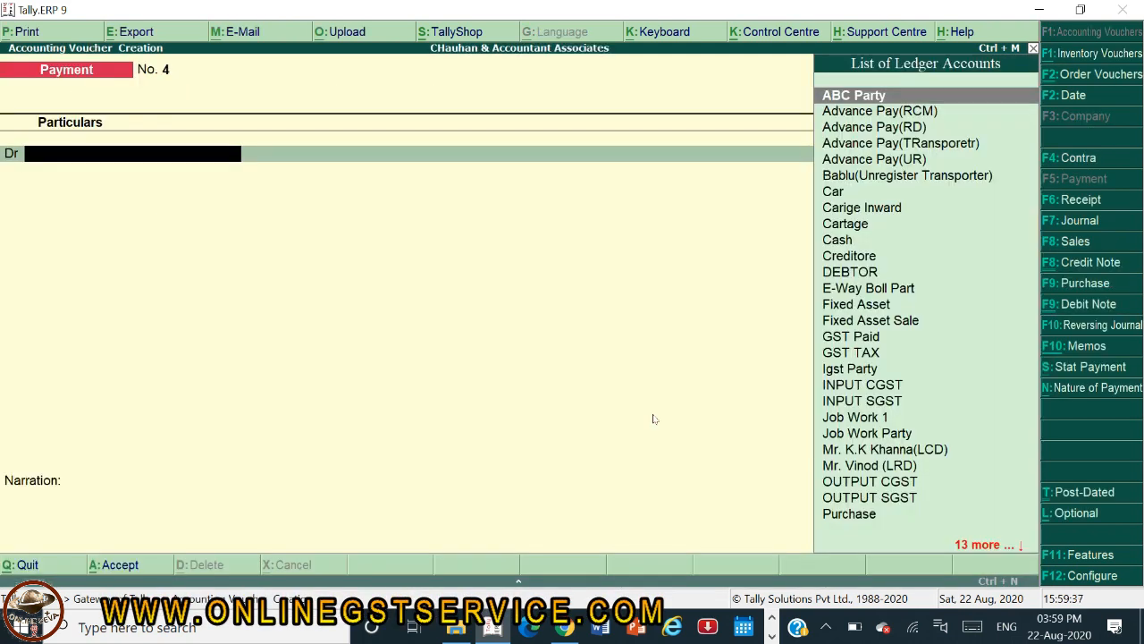
{"action": "left_click", "coordinate": [1071, 243]}
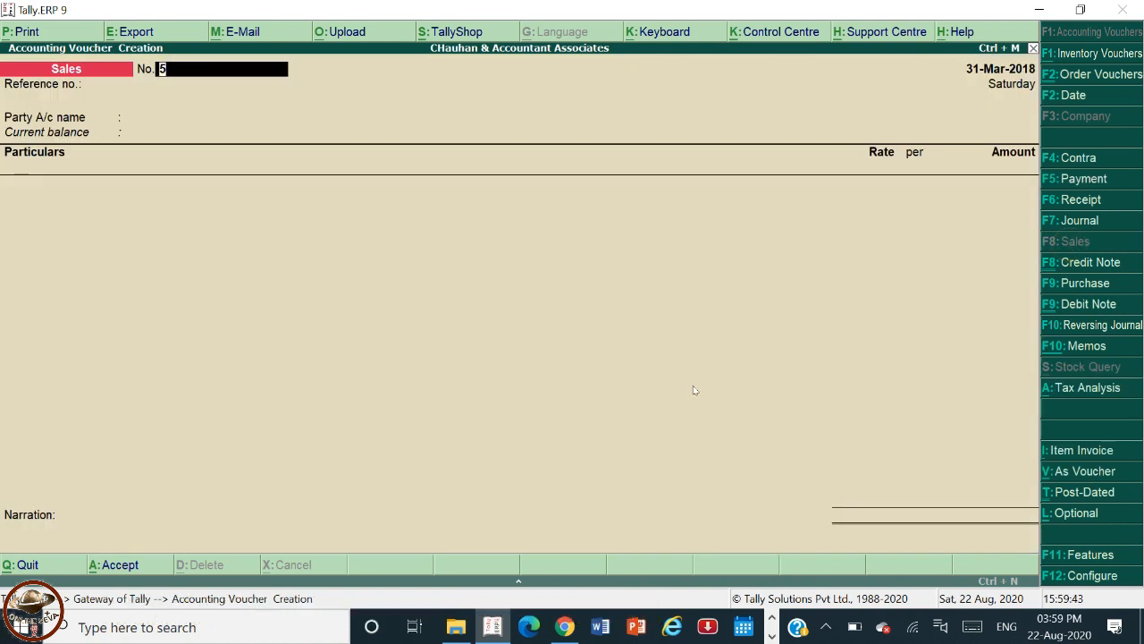
Try to change the voucher date to 1-4-2018.
{"action": "key", "text": "F2"}
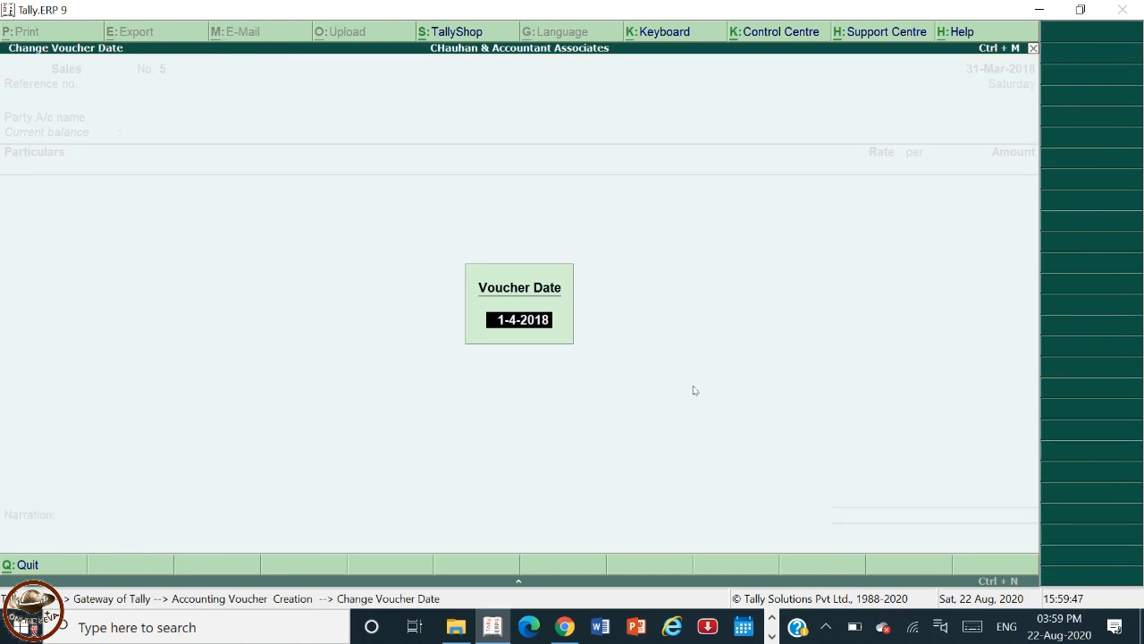
{"action": "key", "text": "Return"}
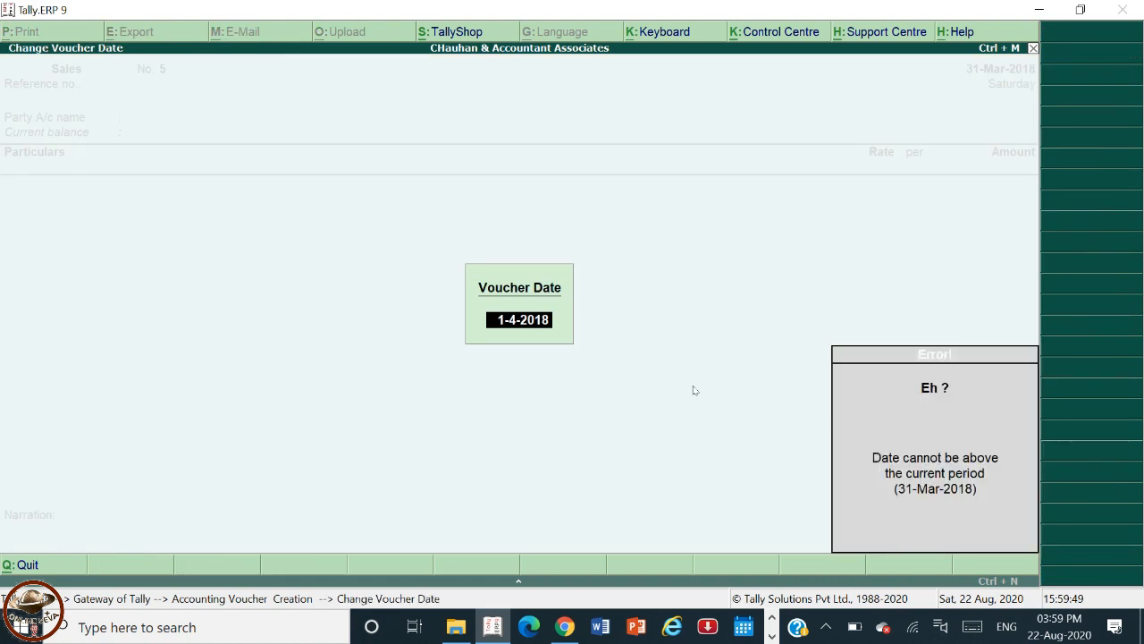
{"action": "key", "text": "Escape"}
{"action": "key", "text": "Escape"}
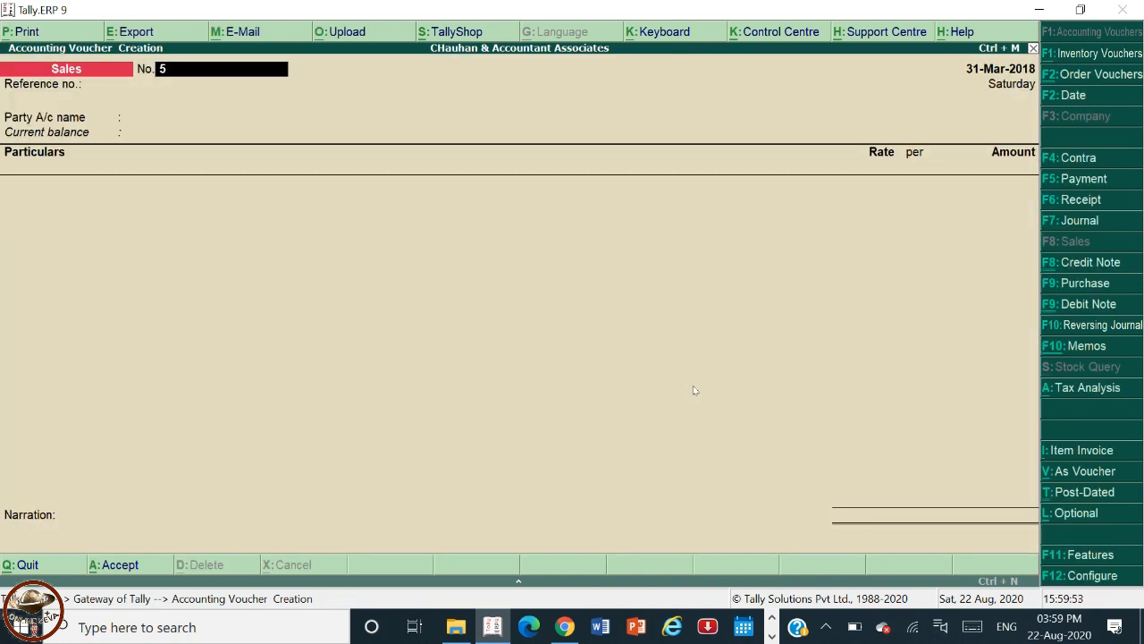
Change the company's accounting period to run from 1-4-2018 to 31-3-2019.
{"action": "key", "text": "alt+F2"}
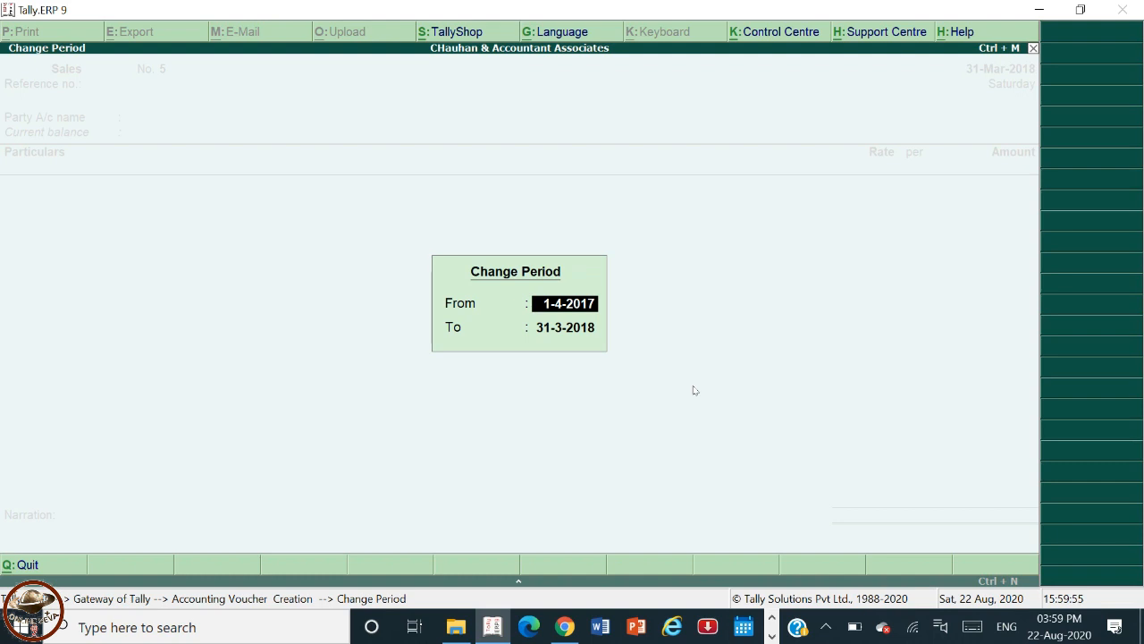
{"action": "type", "text": "1.4.18"}
{"action": "key", "text": "Return"}
{"action": "type", "text": "31"}
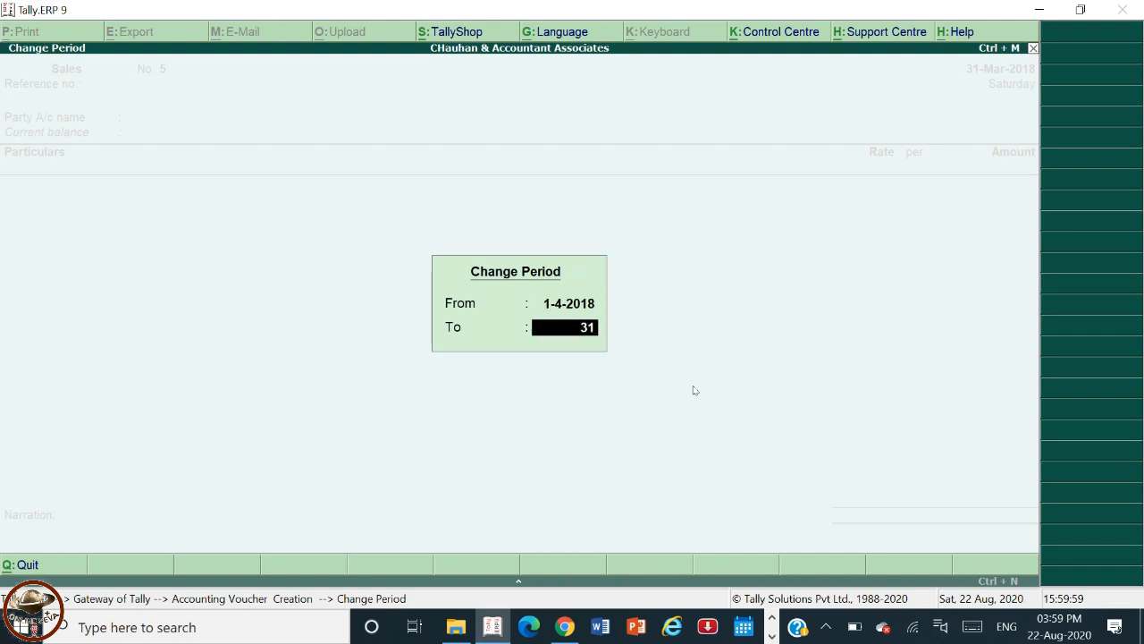
{"action": "type", "text": ".3.19"}
{"action": "key", "text": "Return"}
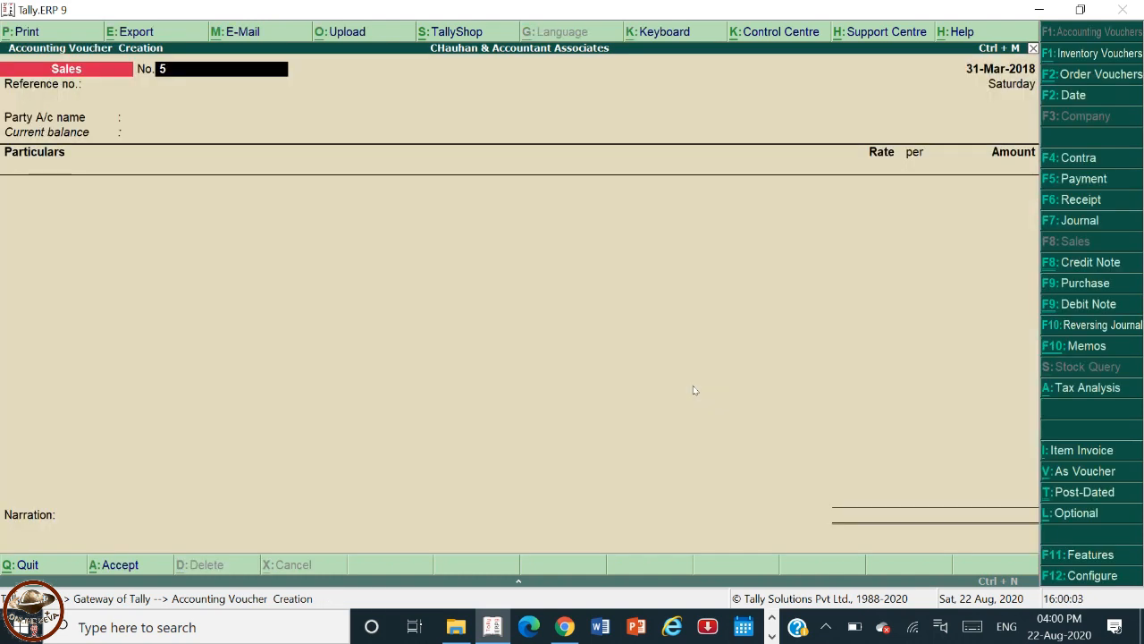
Date the sales voucher 1-Apr-2018 and select ABC Party as the party account.
{"action": "key", "text": "F2"}
{"action": "key", "text": "Return"}
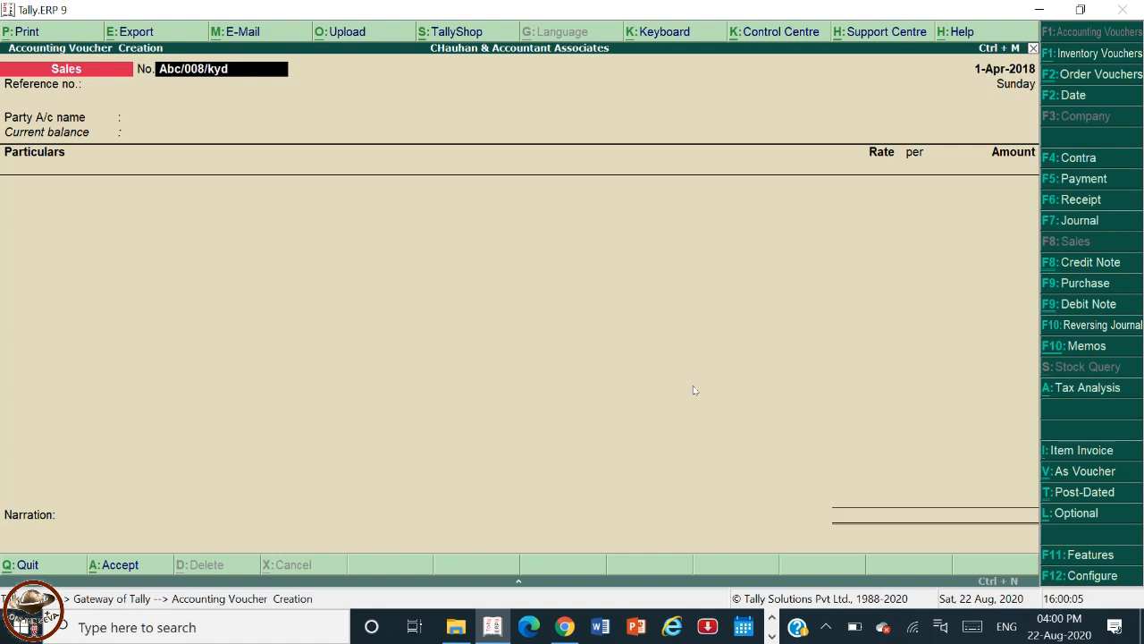
{"action": "key", "text": "Return"}
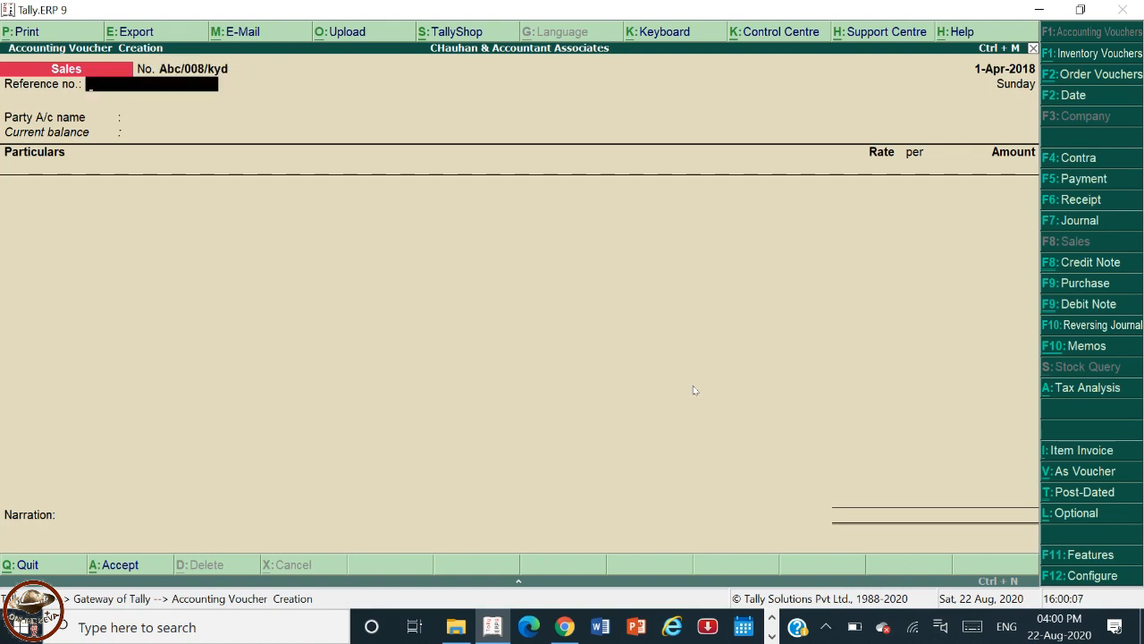
{"action": "key", "text": "Return"}
{"action": "type", "text": "Abc"}
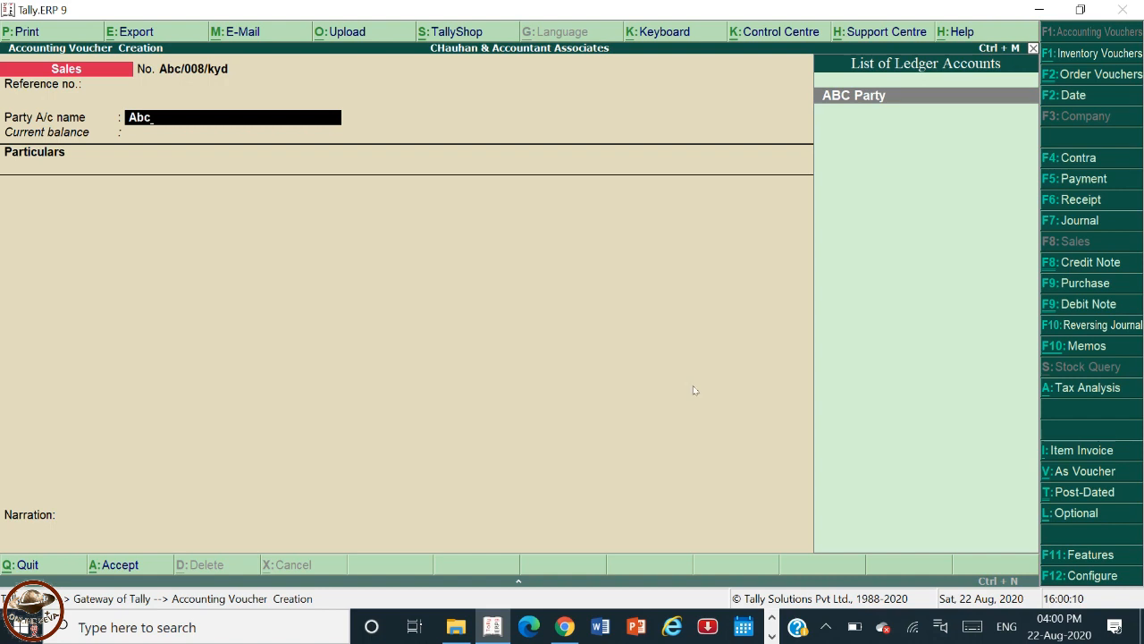
{"action": "key", "text": "Return"}
Accept the party's despatch, order and buyer details without entering anything.
{"action": "key", "text": "Return"}
{"action": "key", "text": "Return"}
{"action": "key", "text": "Return"}
{"action": "key", "text": "Return"}
{"action": "key", "text": "Return"}
{"action": "key", "text": "Return"}
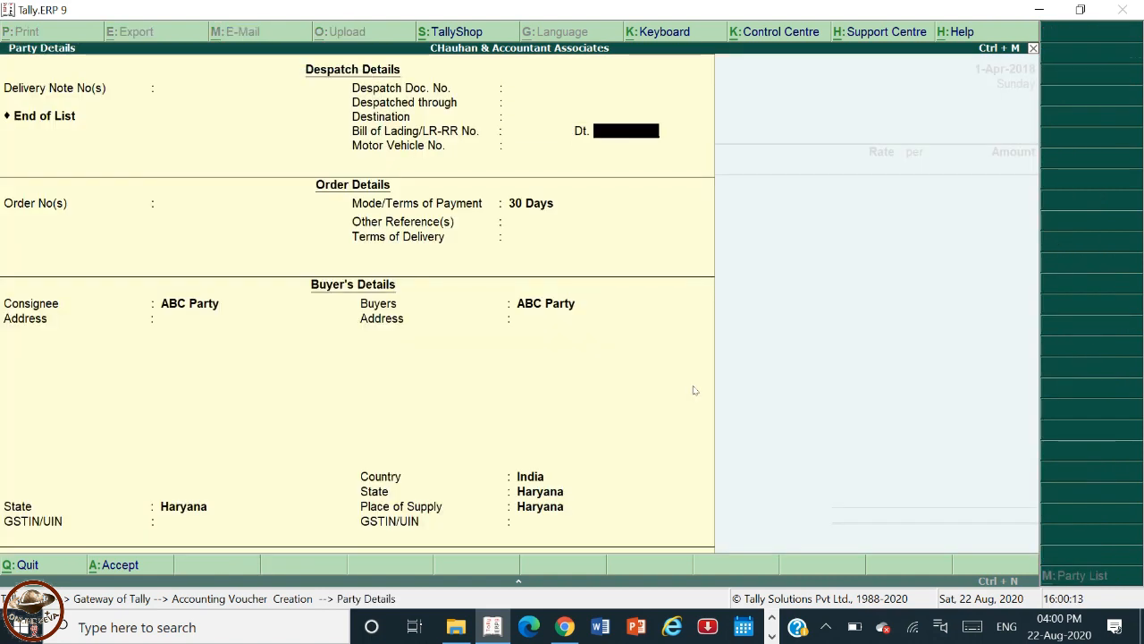
{"action": "key", "text": "Return"}
{"action": "key", "text": "Return"}
{"action": "key", "text": "Return"}
{"action": "key", "text": "Return"}
{"action": "key", "text": "Return"}
{"action": "key", "text": "Return"}
{"action": "key", "text": "Return"}
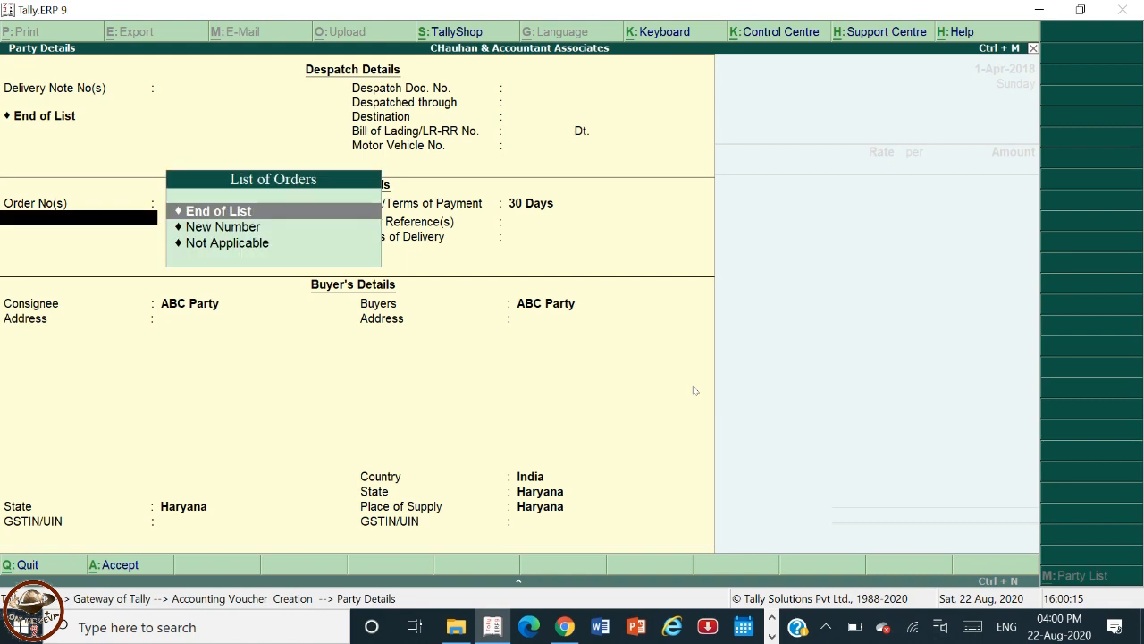
{"action": "key", "text": "Return"}
{"action": "key", "text": "Return"}
{"action": "key", "text": "Return"}
{"action": "key", "text": "Return"}
{"action": "key", "text": "Return"}
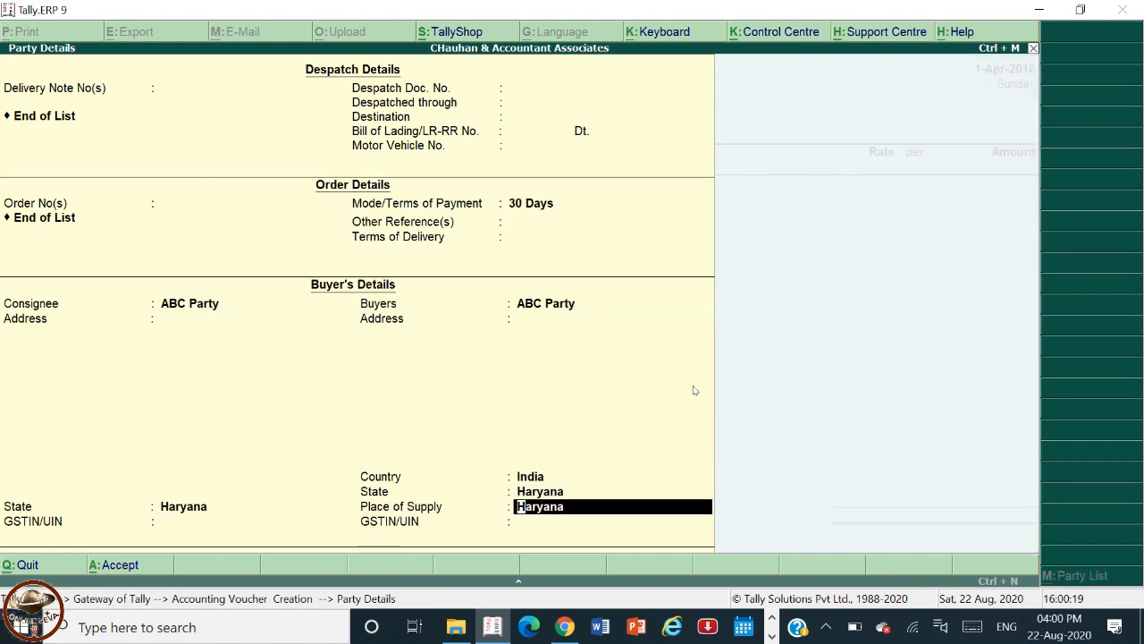
{"action": "key", "text": "Return"}
{"action": "key", "text": "Return"}
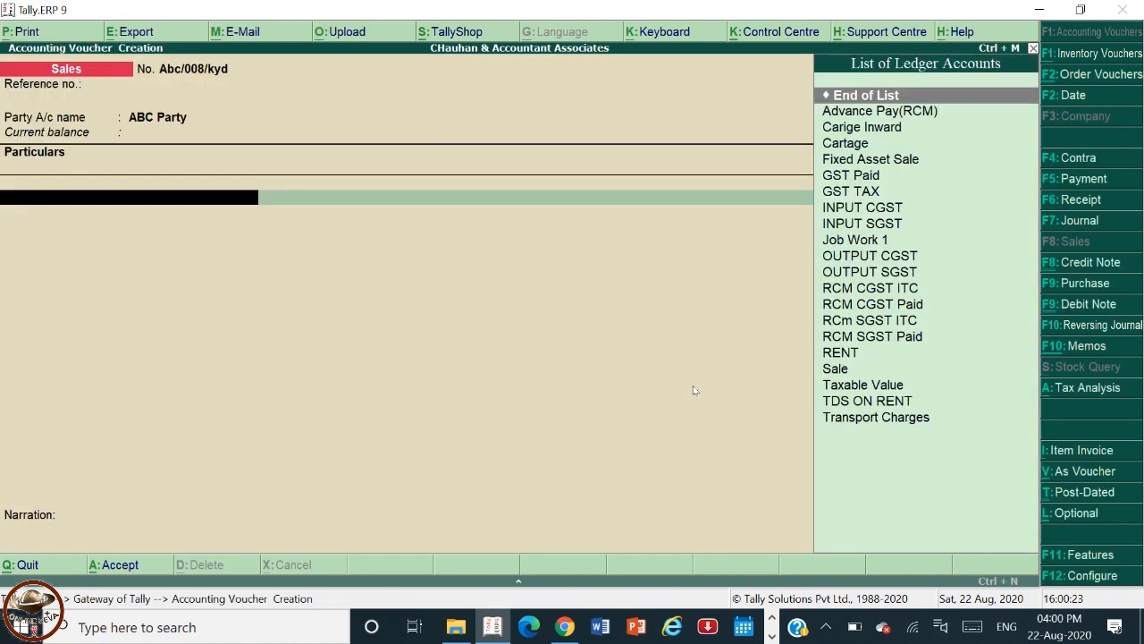
Switch the sales voucher to Item Invoice mode.
{"action": "key", "text": "Down"}
{"action": "key", "text": "Down"}
{"action": "key", "text": "Down"}
{"action": "key", "text": "Down"}
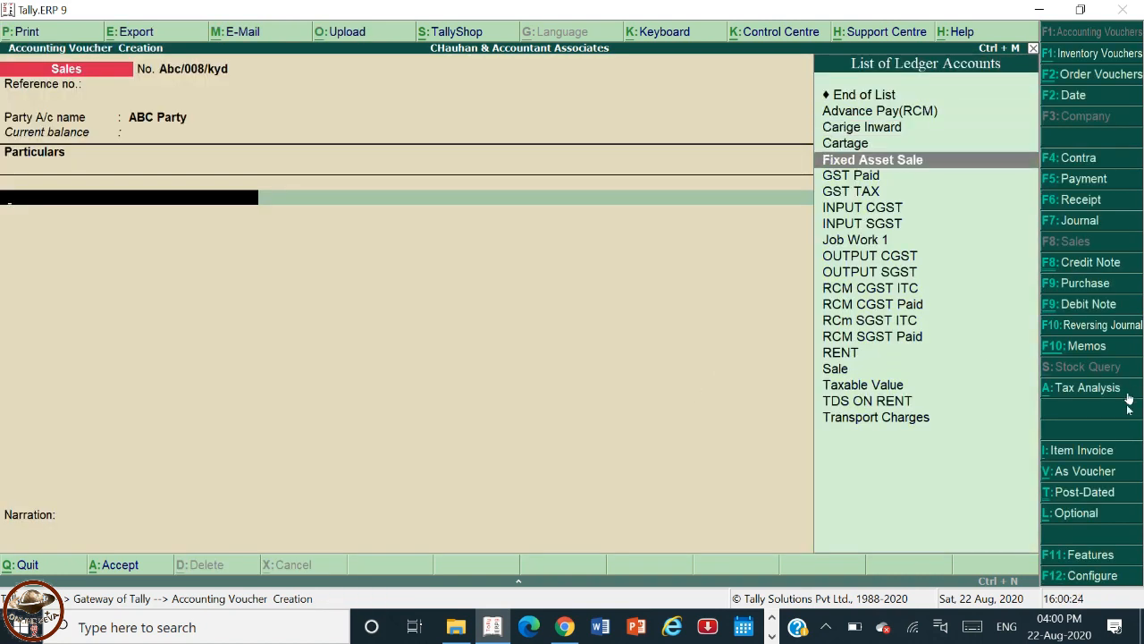
{"action": "left_click", "coordinate": [1086, 451]}
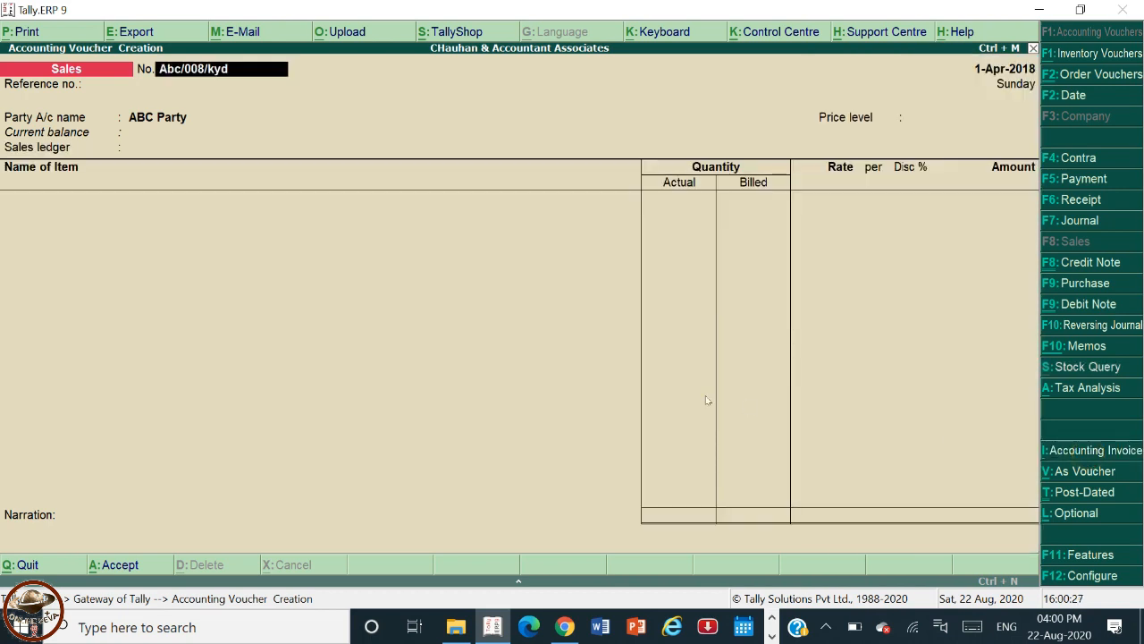
Leave the price level not applicable and choose Sale as the sales ledger.
{"action": "key", "text": "Return"}
{"action": "key", "text": "Return"}
{"action": "key", "text": "Return"}
{"action": "key", "text": "ctrl+a"}
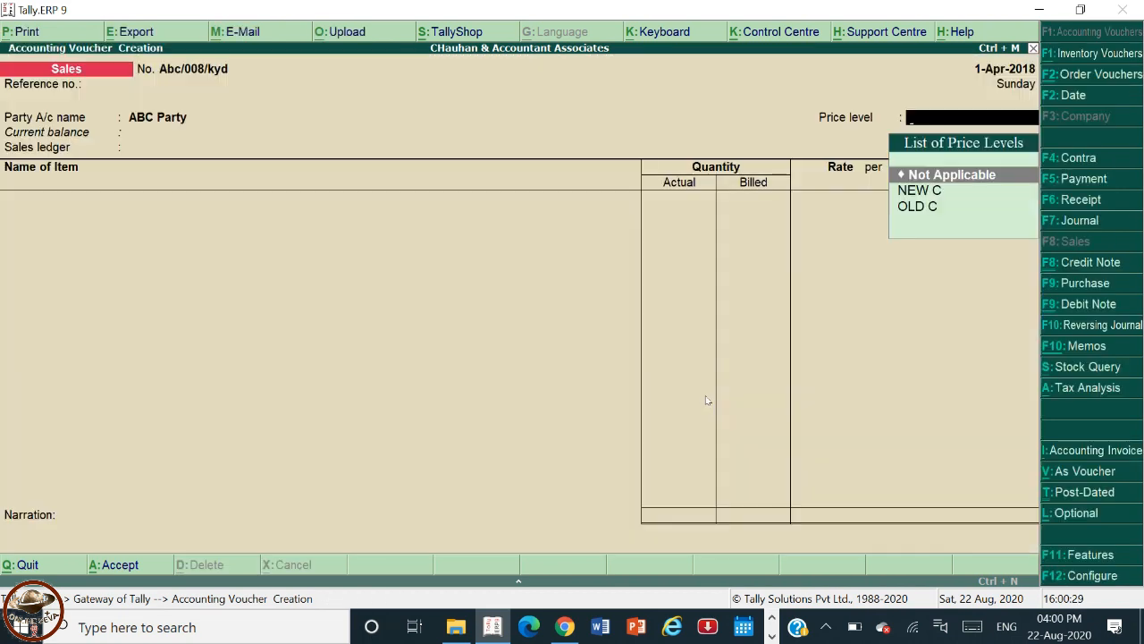
{"action": "key", "text": "Return"}
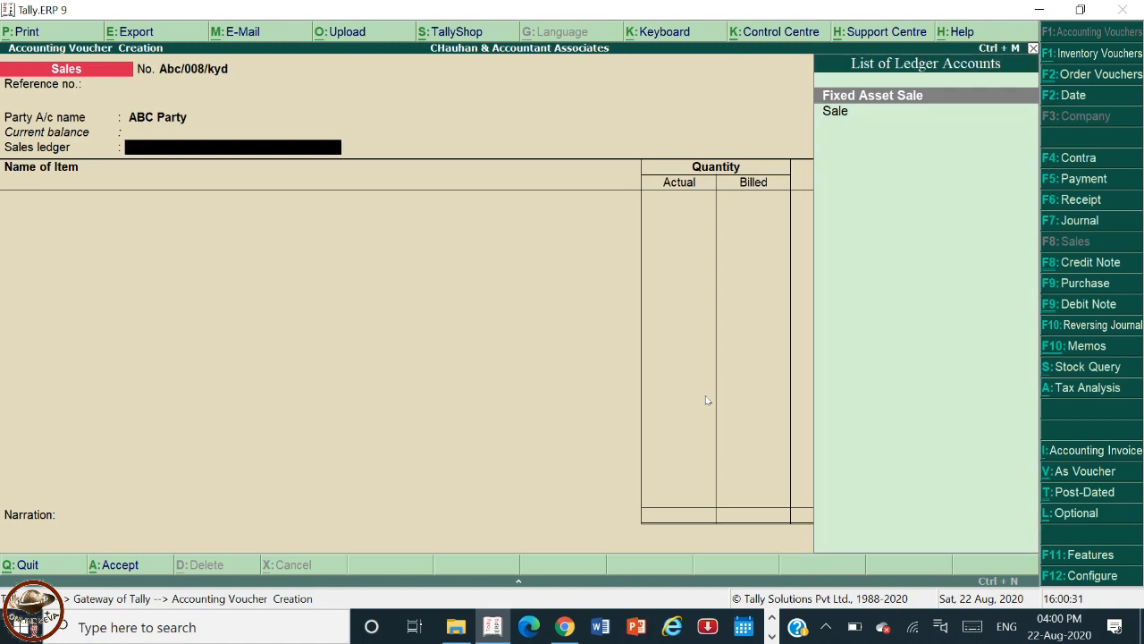
{"action": "key", "text": "Down"}
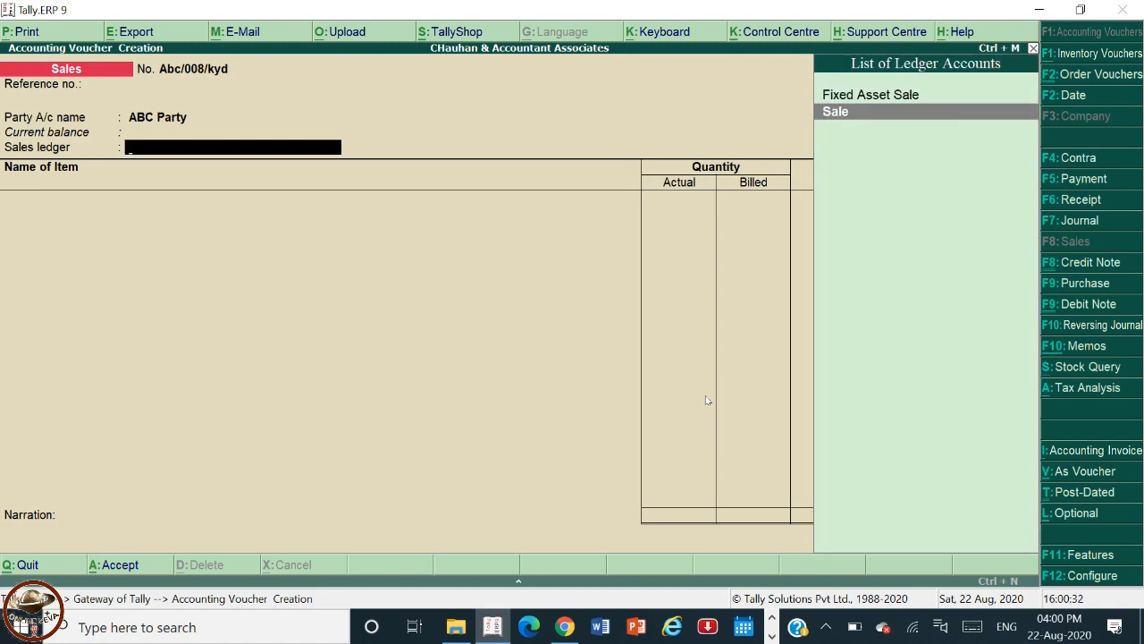
{"action": "key", "text": "Return"}
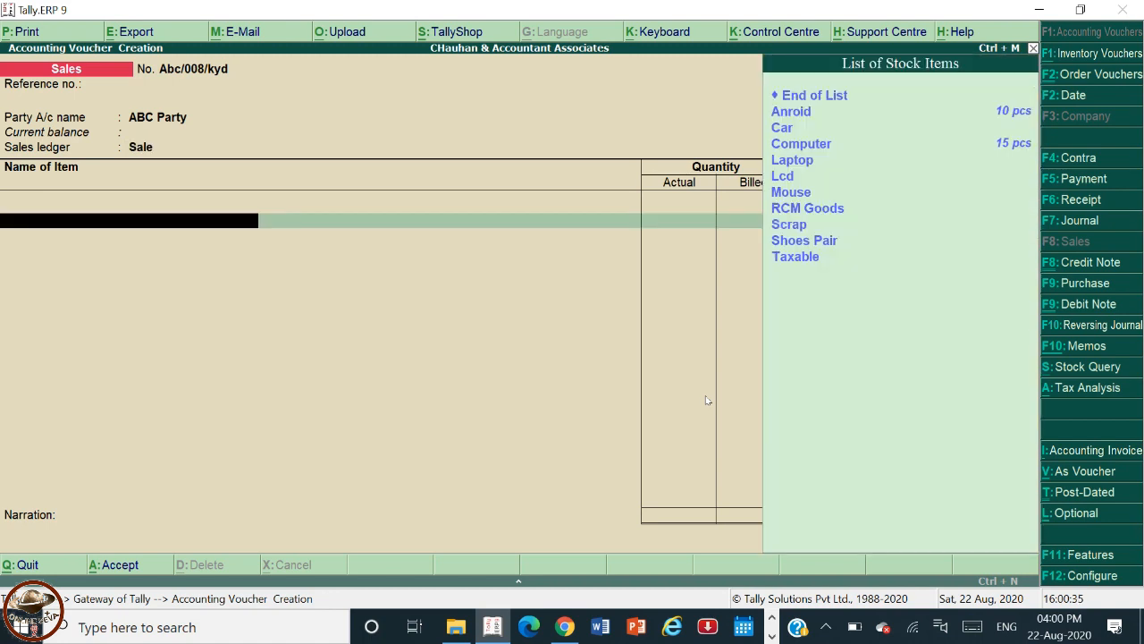
Select Computer as the stock item, leaving tracking and order numbers not applicable.
{"action": "key", "text": "Down"}
{"action": "key", "text": "Down"}
{"action": "key", "text": "Down"}
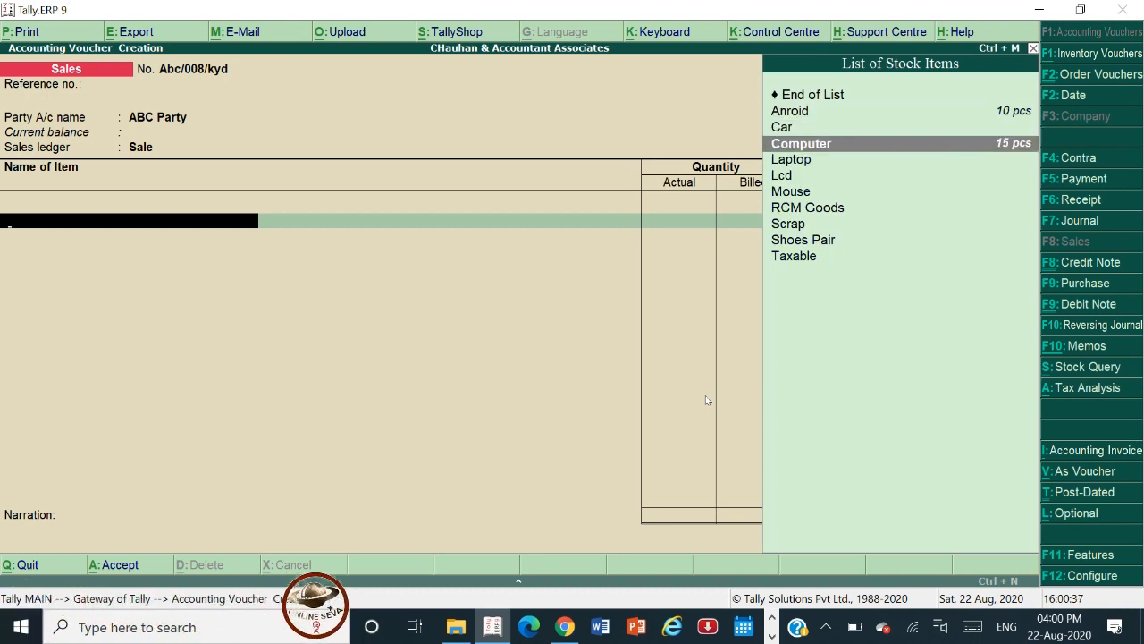
{"action": "key", "text": "Return"}
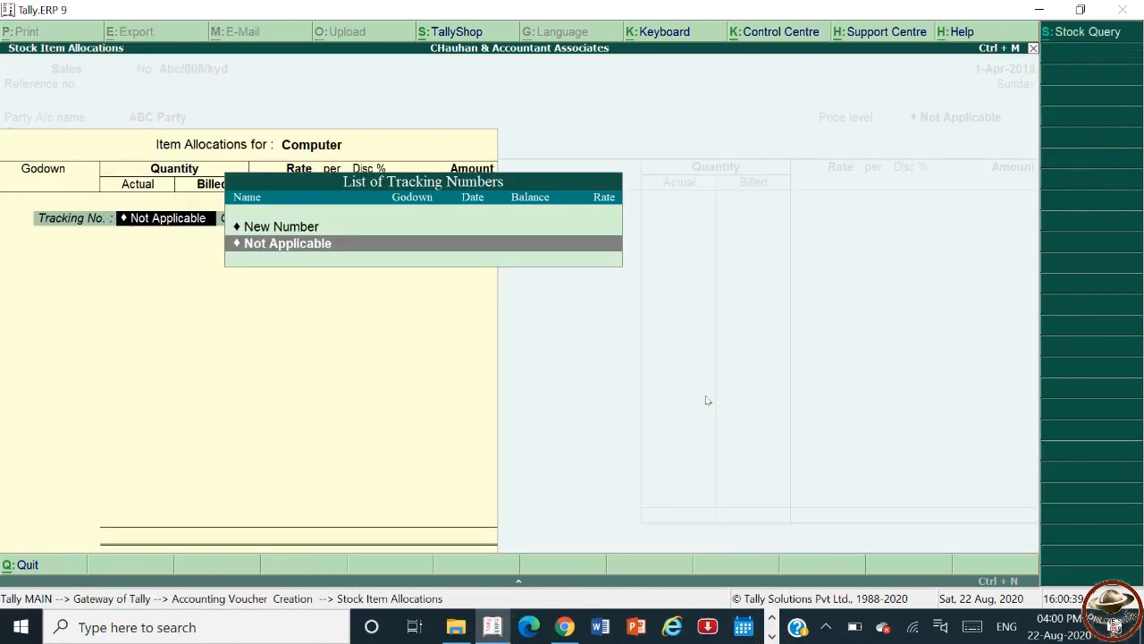
{"action": "key", "text": "Return"}
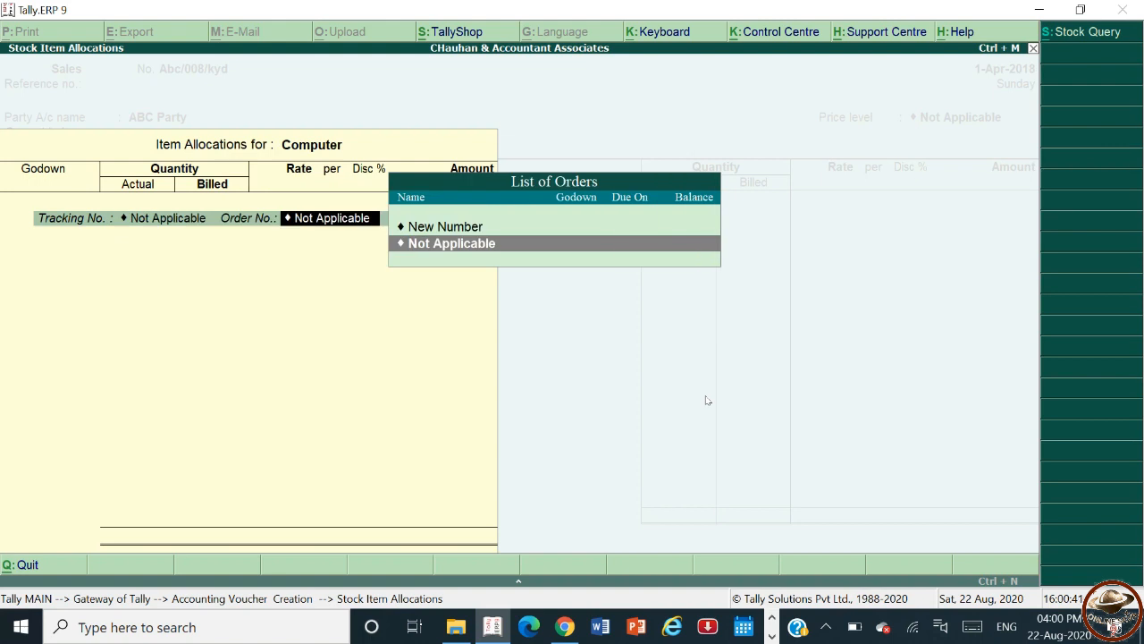
{"action": "key", "text": "Return"}
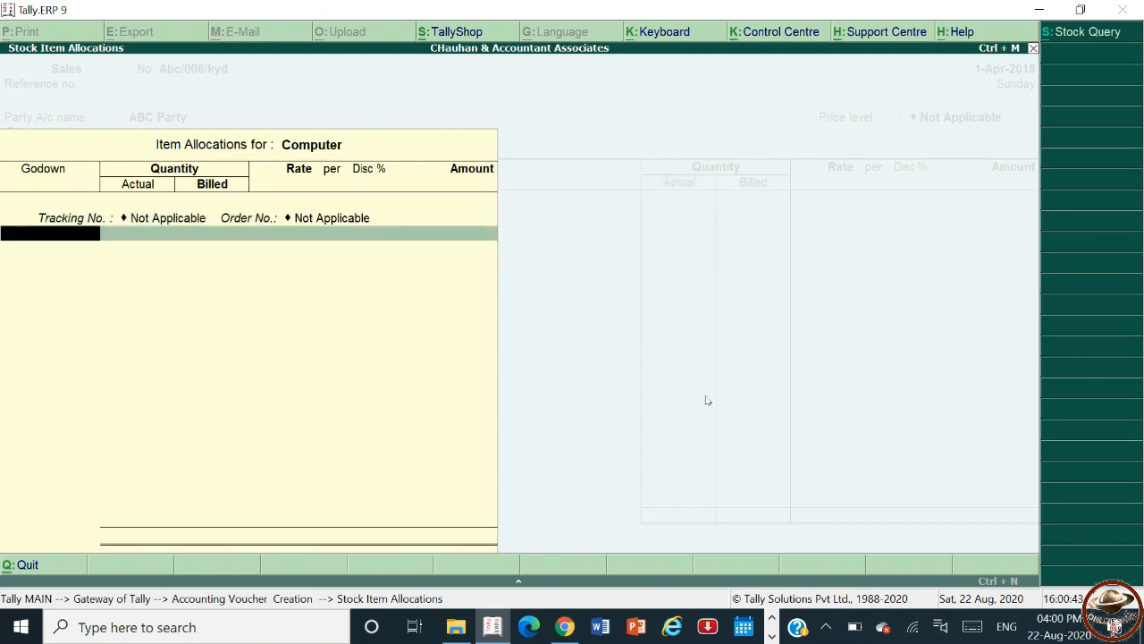
Allocate 10 pcs of Computer from the Faridabad godown at 12,500.00 per piece and finish the item line.
{"action": "key", "text": "Return"}
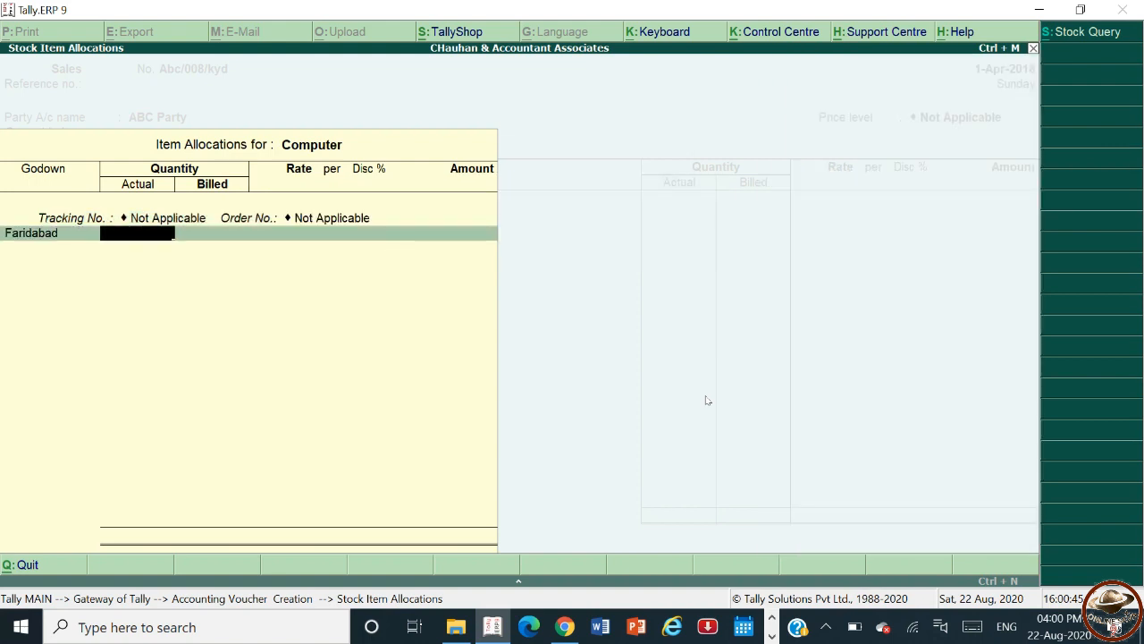
{"action": "type", "text": "10"}
{"action": "key", "text": "Return"}
{"action": "key", "text": "Return"}
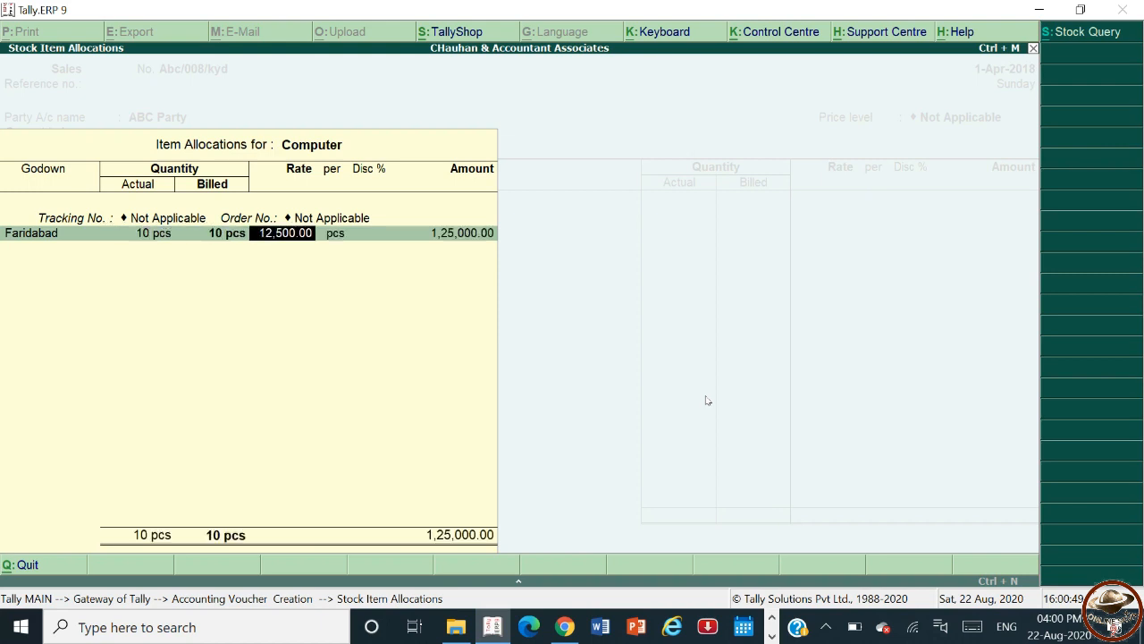
{"action": "key", "text": "Return"}
{"action": "key", "text": "Return"}
{"action": "key", "text": "Return"}
{"action": "key", "text": "Return"}
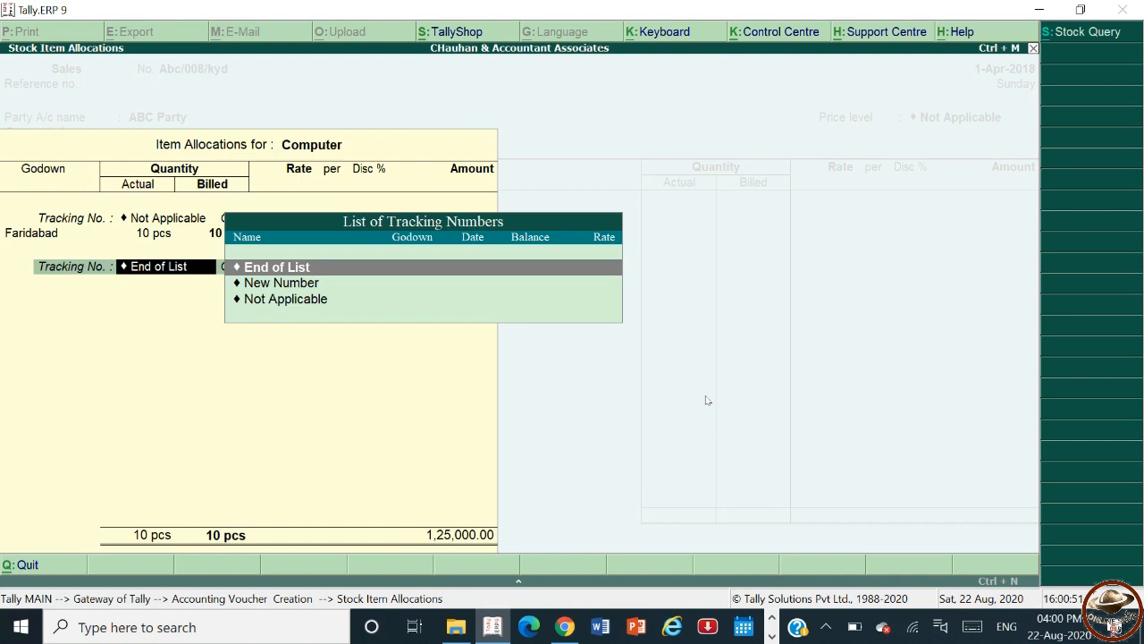
{"action": "key", "text": "Return"}
{"action": "key", "text": "Return"}
{"action": "key", "text": "Return"}
{"action": "key", "text": "Return"}
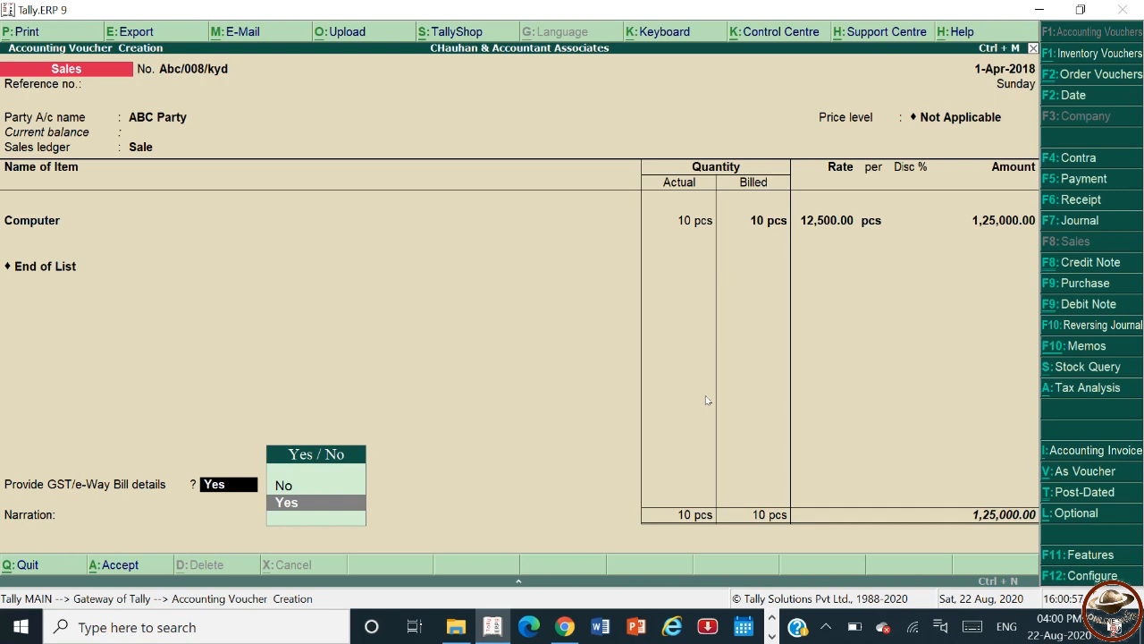
Choose to provide GST/e-Way Bill details and accept the e-way bill details as shown.
{"action": "key", "text": "Return"}
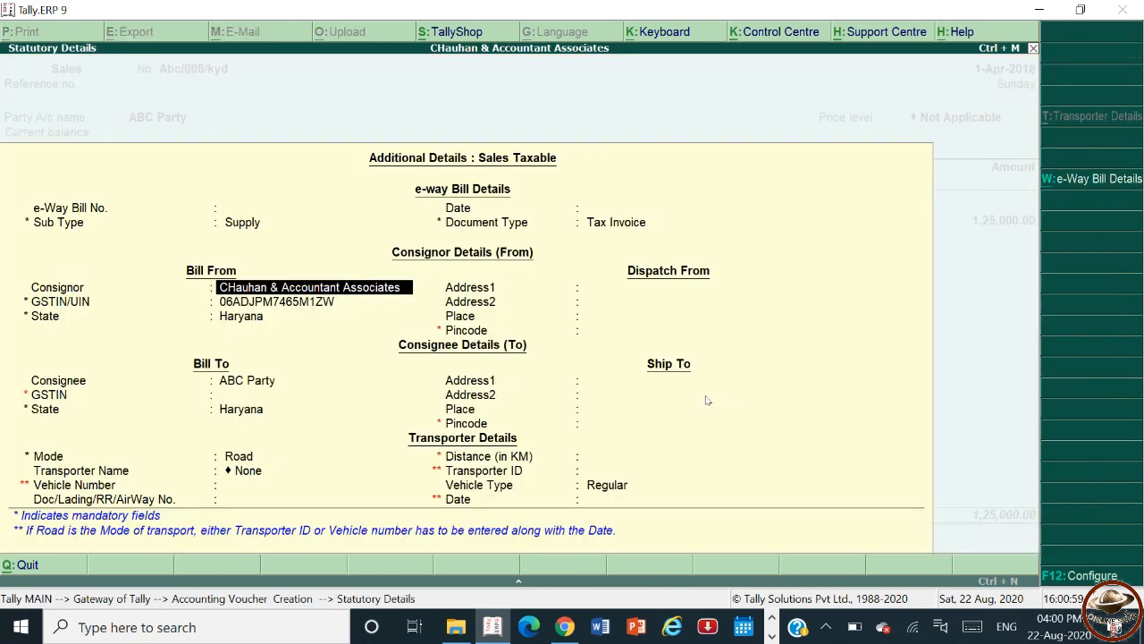
{"action": "key", "text": "ctrl+a"}
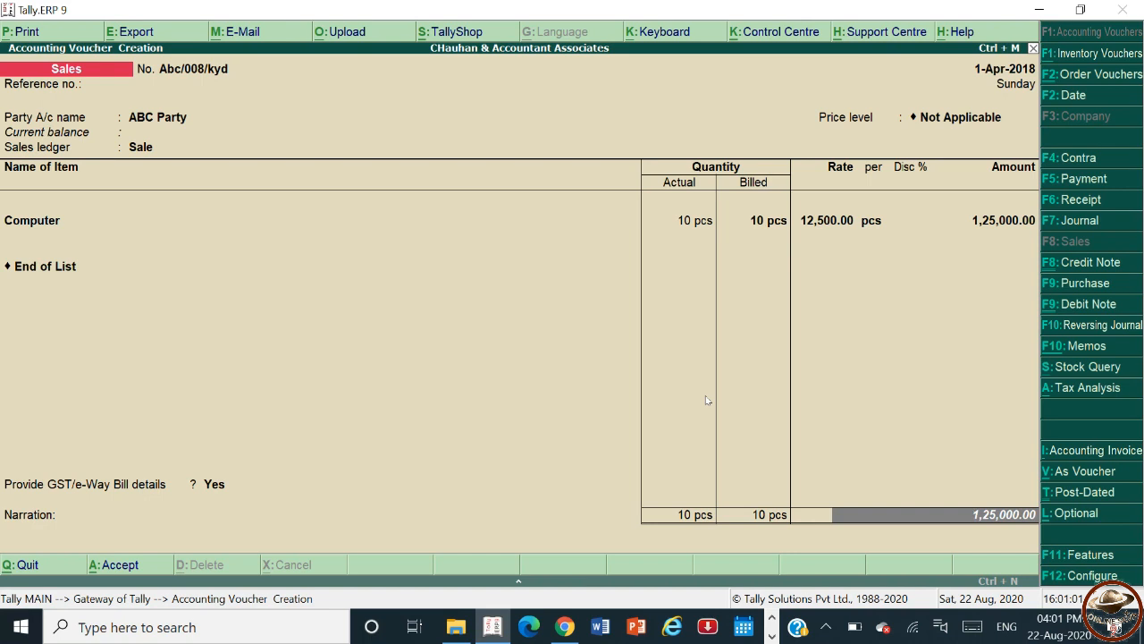
Accept the bill-wise New Ref Abc/008/kyd for 30 days, 1,25,000.00 Dr.
{"action": "key", "text": "Return"}
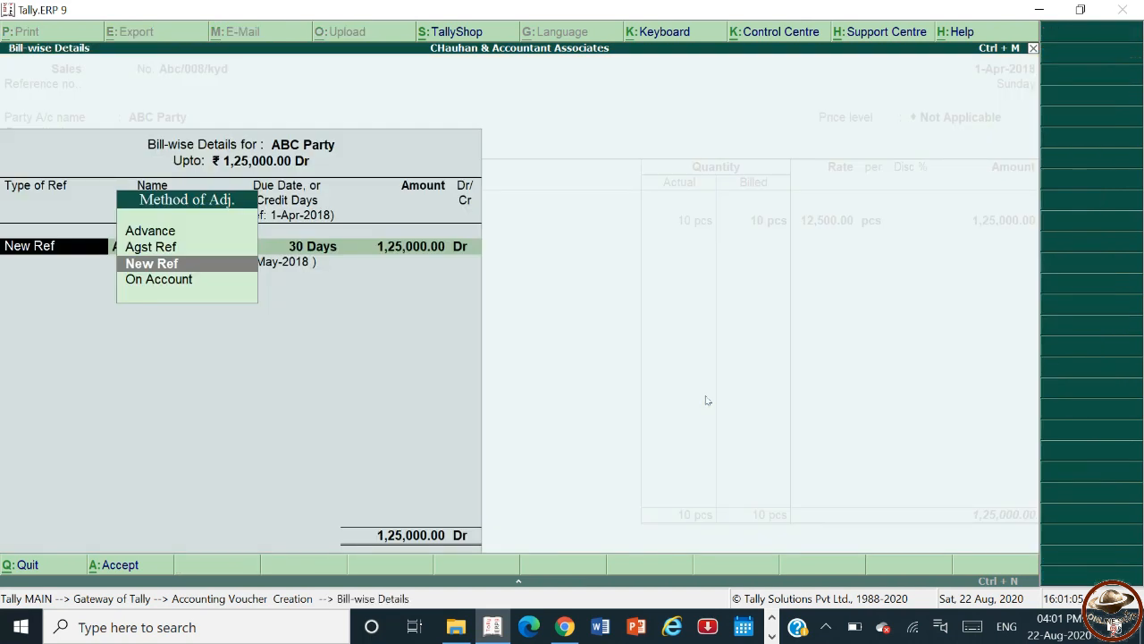
{"action": "key", "text": "Return"}
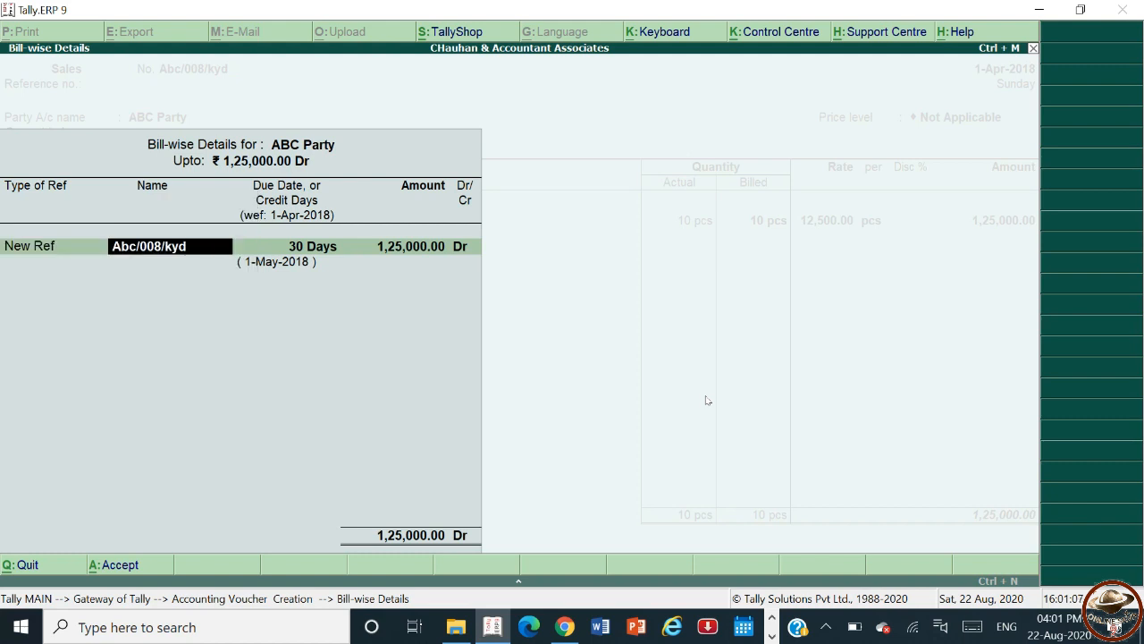
{"action": "key", "text": "Return"}
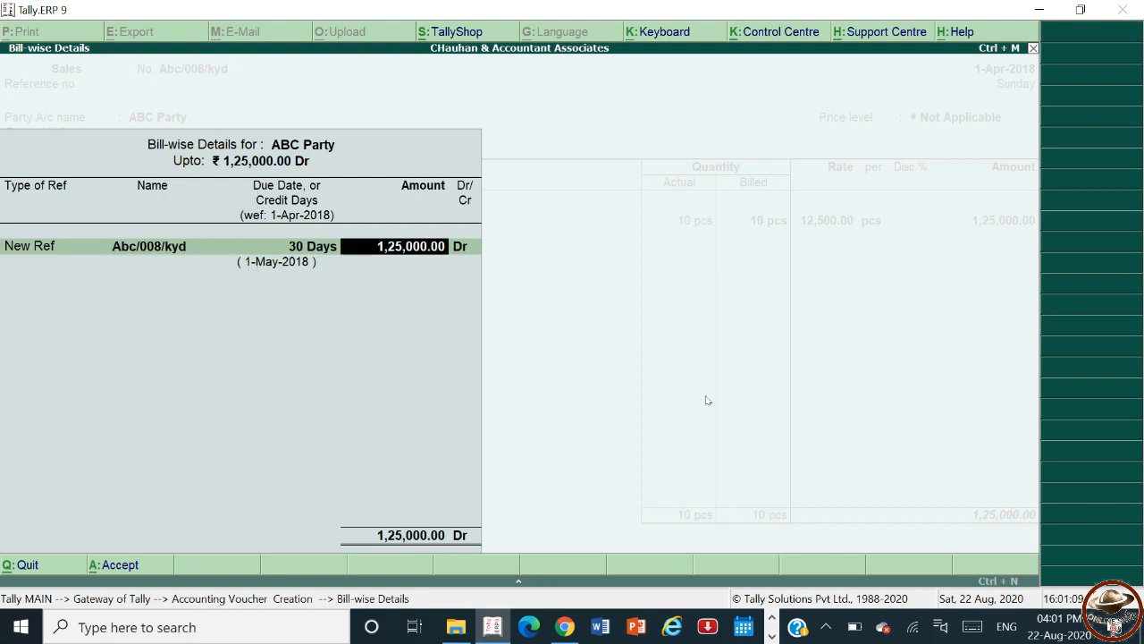
{"action": "key", "text": "Return"}
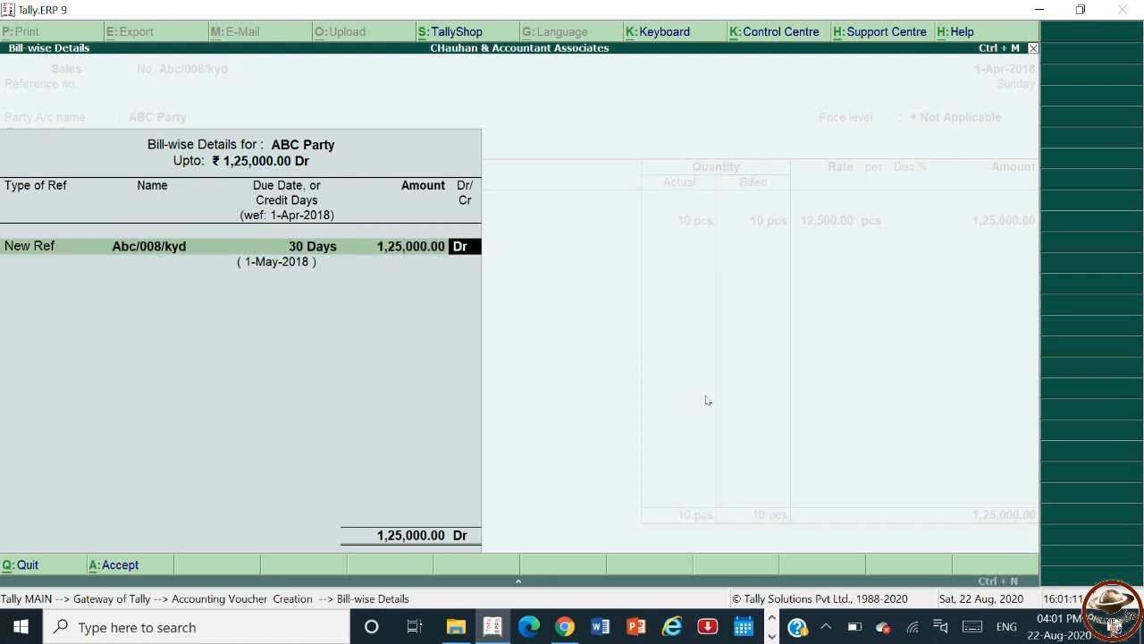
{"action": "key", "text": "Return"}
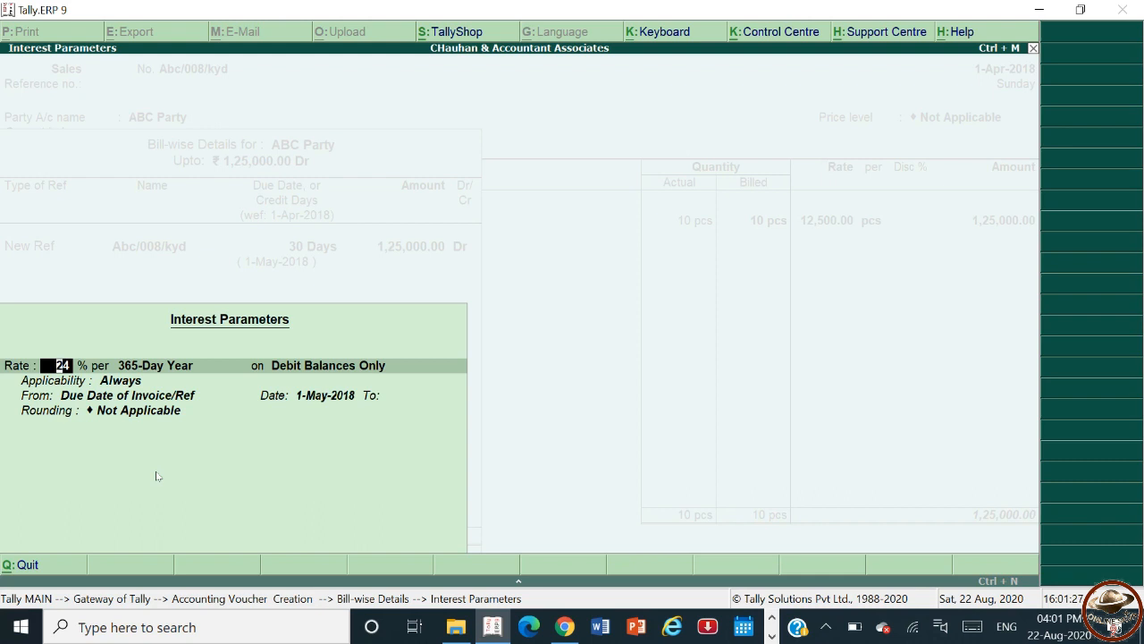
Accept the interest parameters of 24% per 365-day year on debit balances only, applicable always from the invoice due date, without rounding.
{"action": "key", "text": "Return"}
{"action": "key", "text": "Return"}
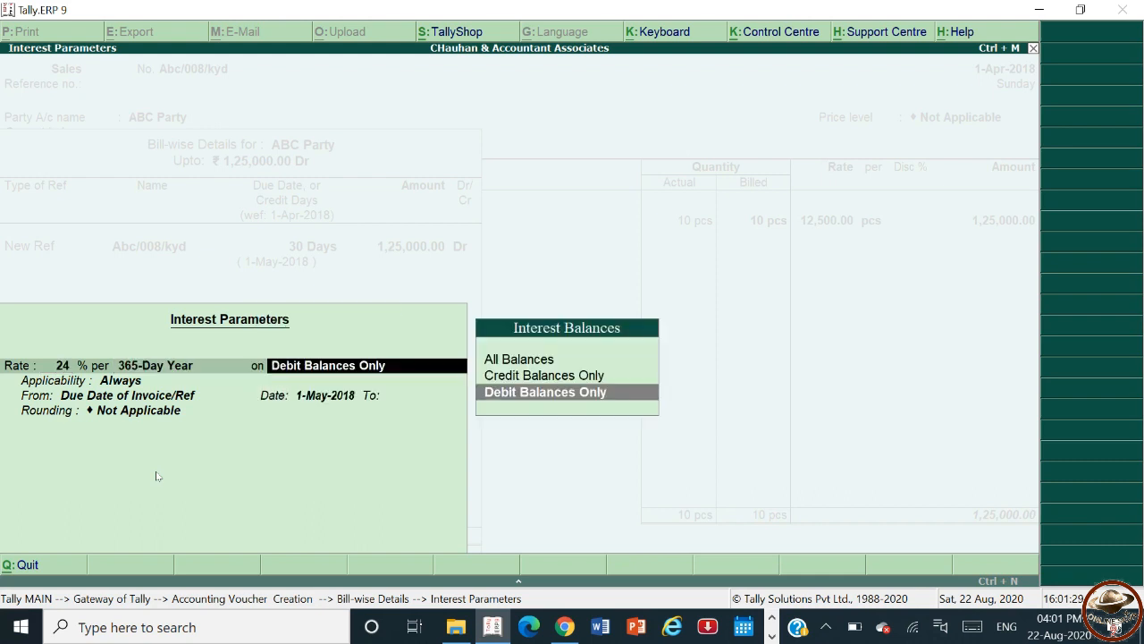
{"action": "key", "text": "Return"}
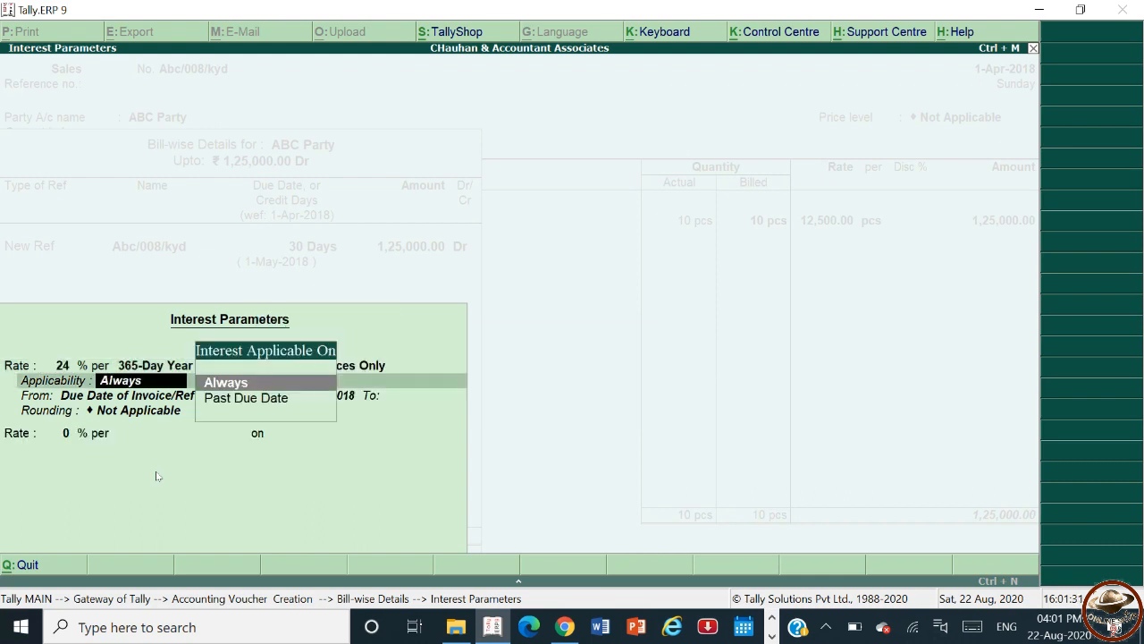
{"action": "key", "text": "Return"}
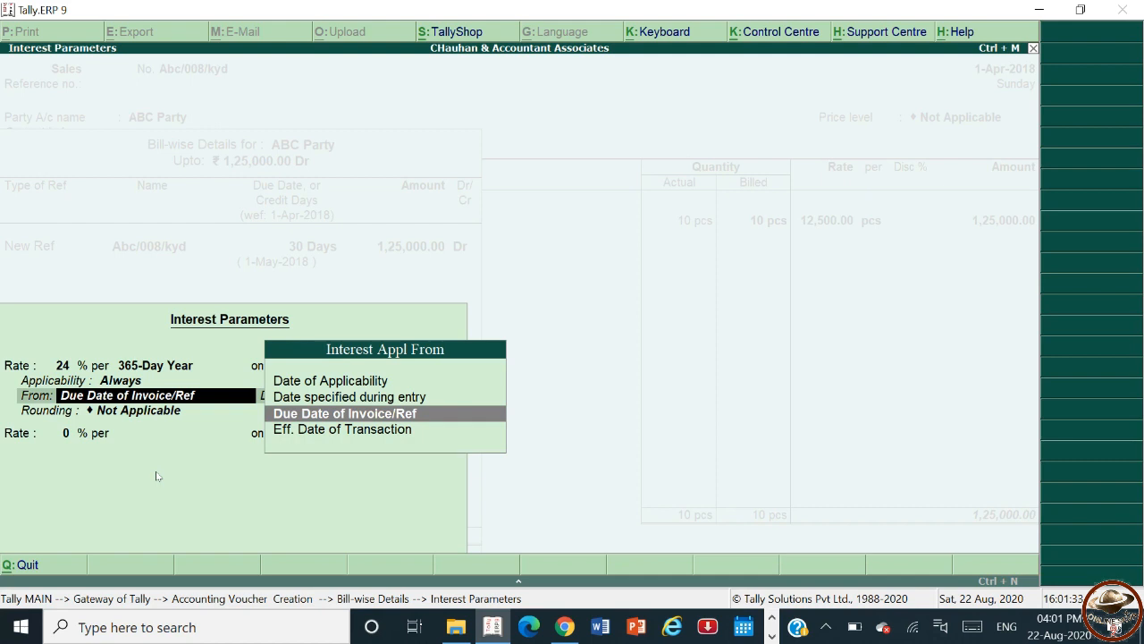
{"action": "key", "text": "Return"}
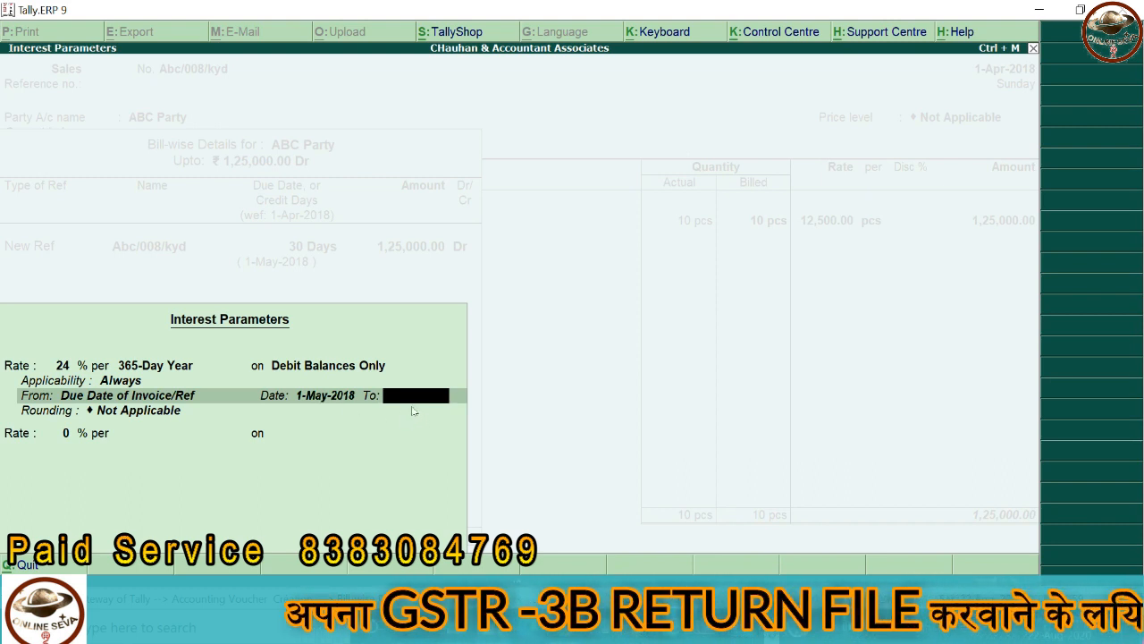
{"action": "key", "text": "Return"}
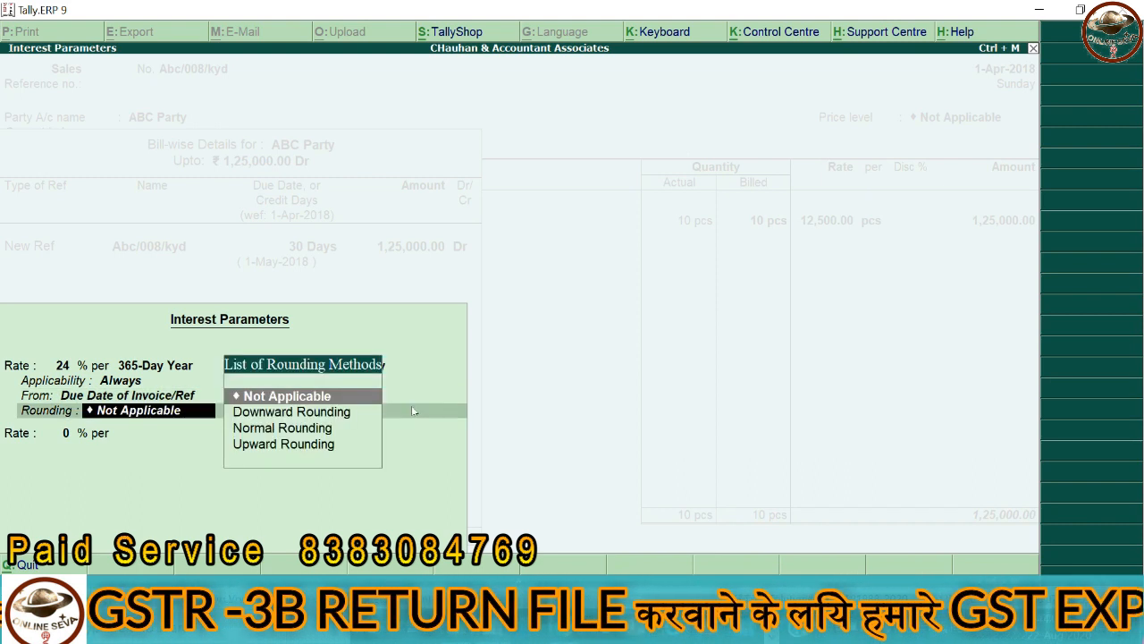
{"action": "key", "text": "Return"}
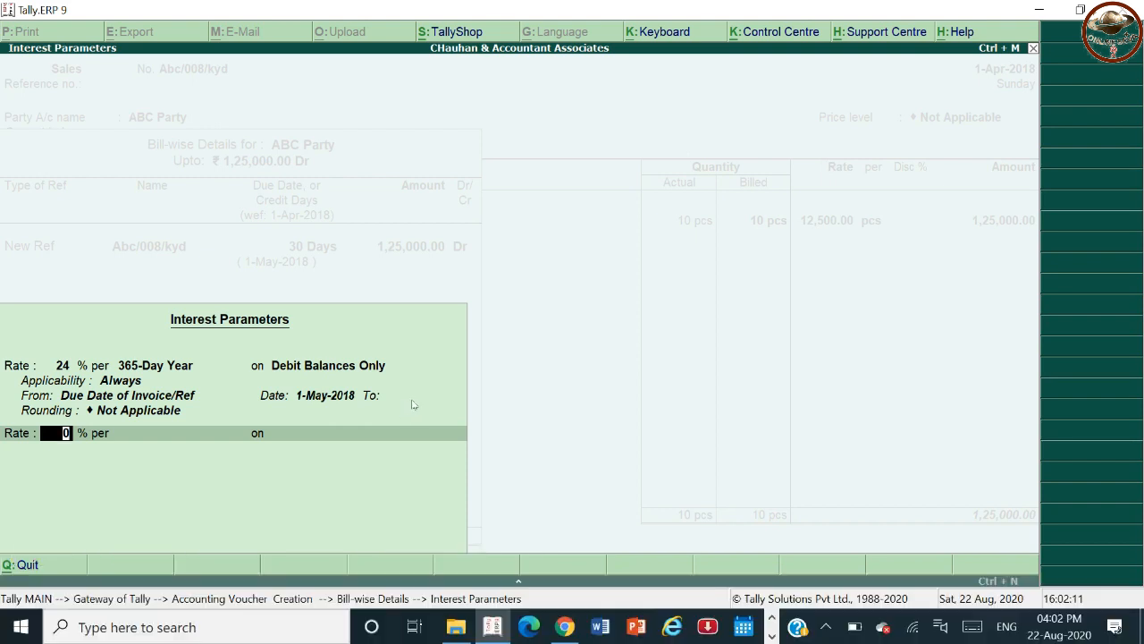
{"action": "key", "text": "Return"}
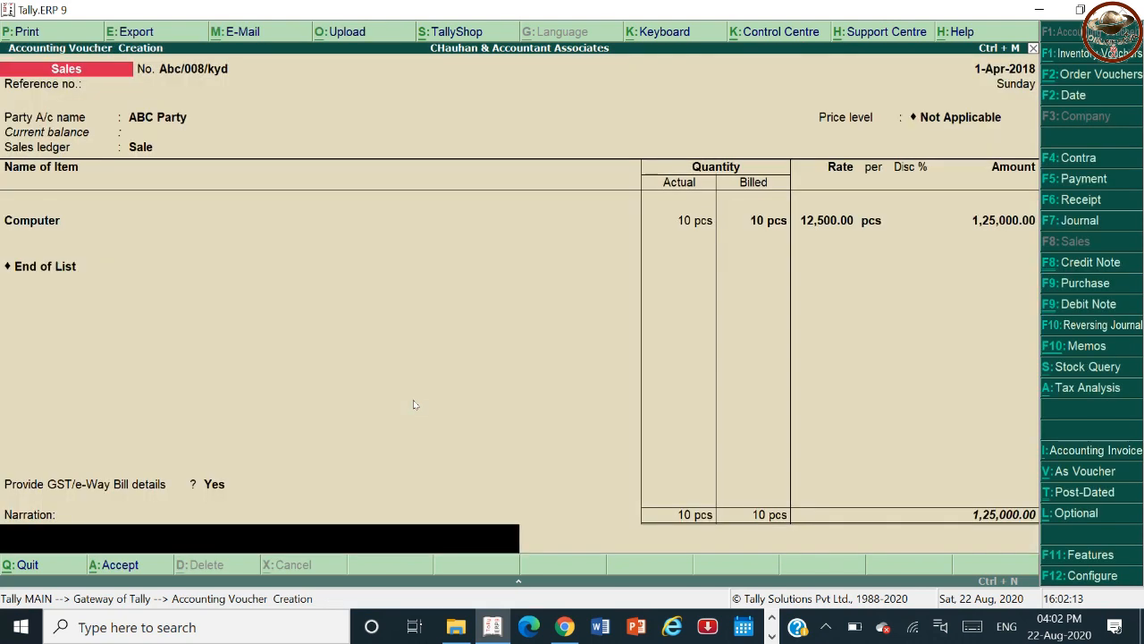
Save the sales voucher and leave voucher creation back to the Gateway of Tally.
{"action": "key", "text": "Return"}
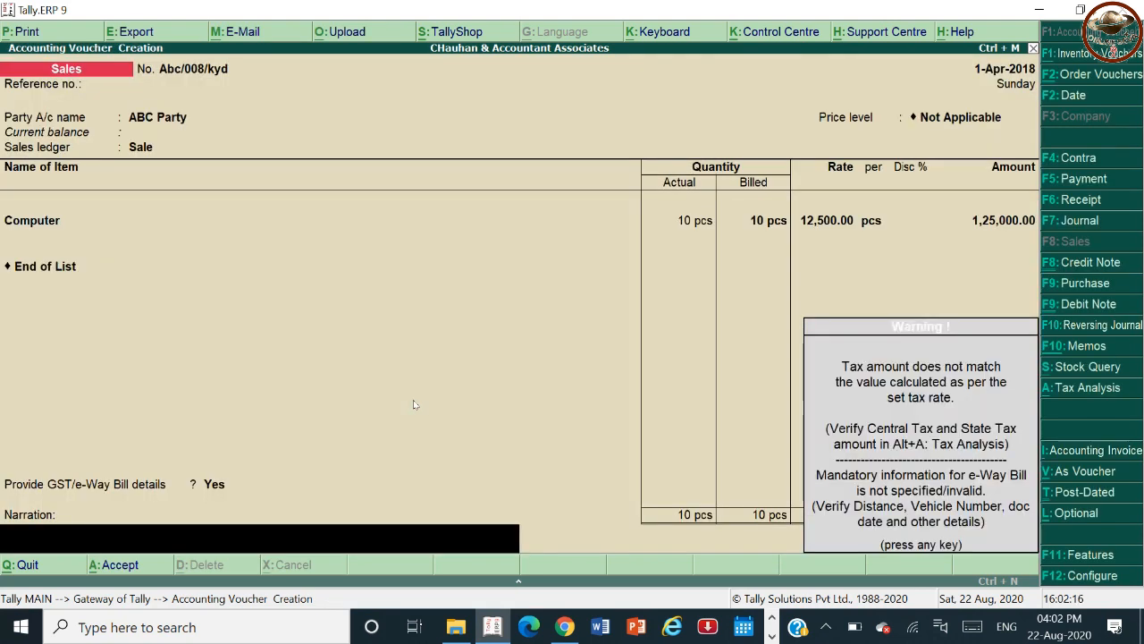
{"action": "key", "text": "Return"}
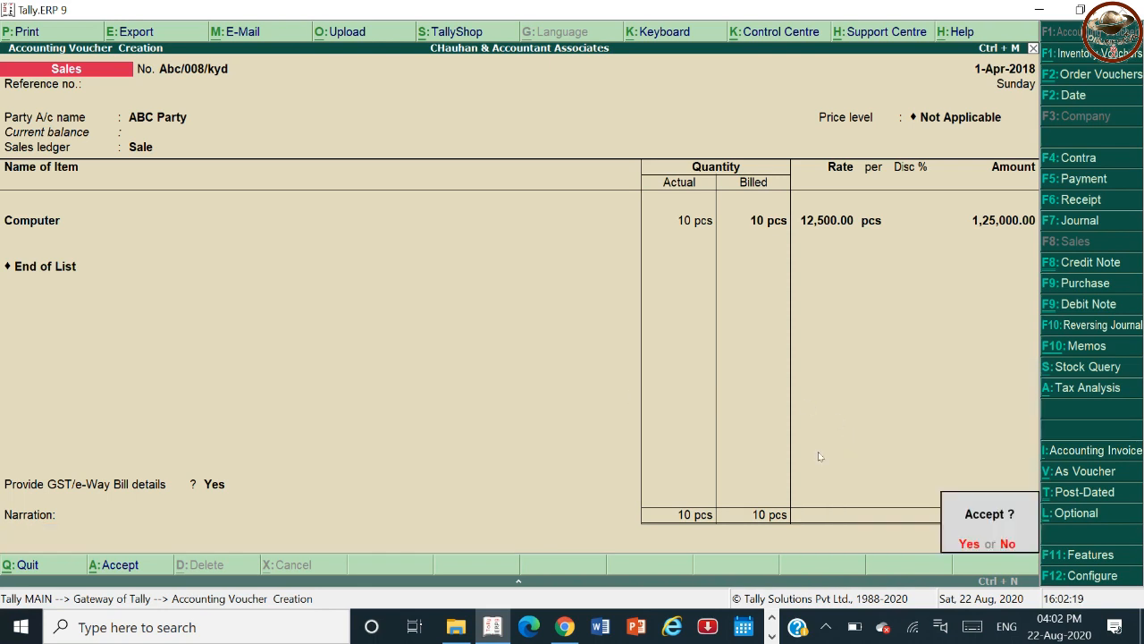
{"action": "key", "text": "Return"}
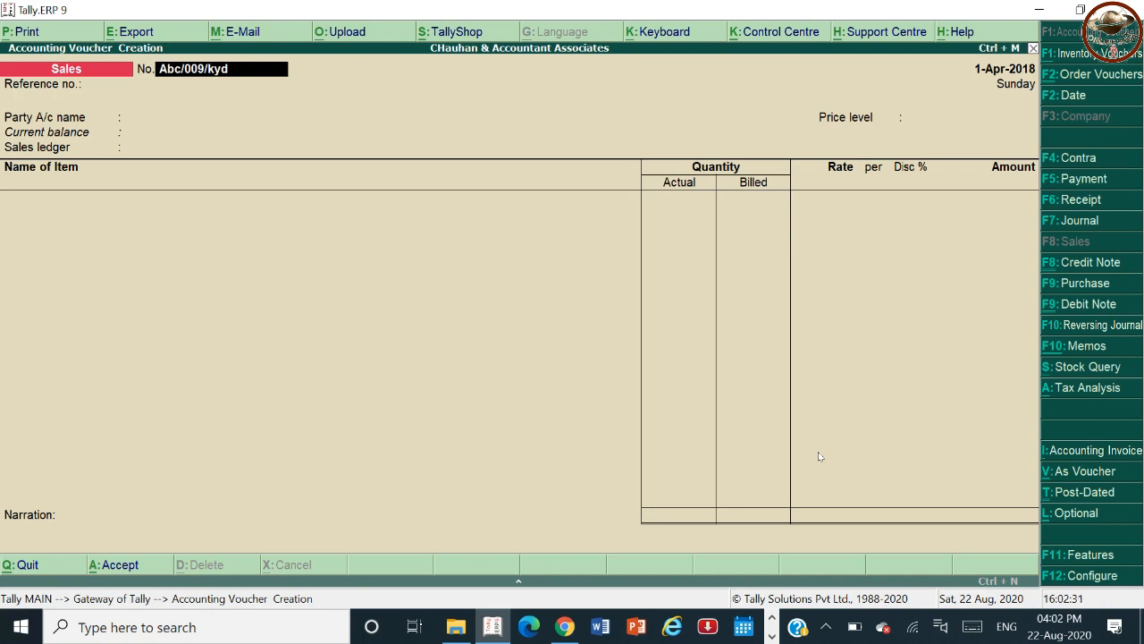
{"action": "key", "text": "Escape"}
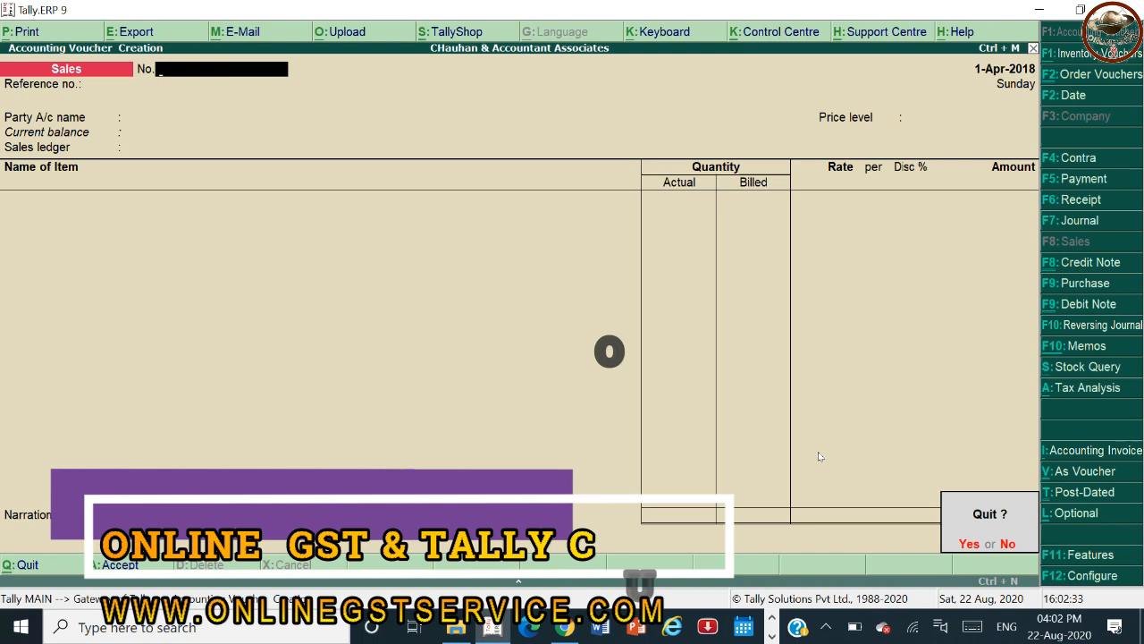
{"action": "key", "text": "y"}
{"action": "key", "text": "Escape"}
{"action": "key", "text": "Escape"}
{"action": "key", "text": "Escape"}
{"action": "key", "text": "Escape"}
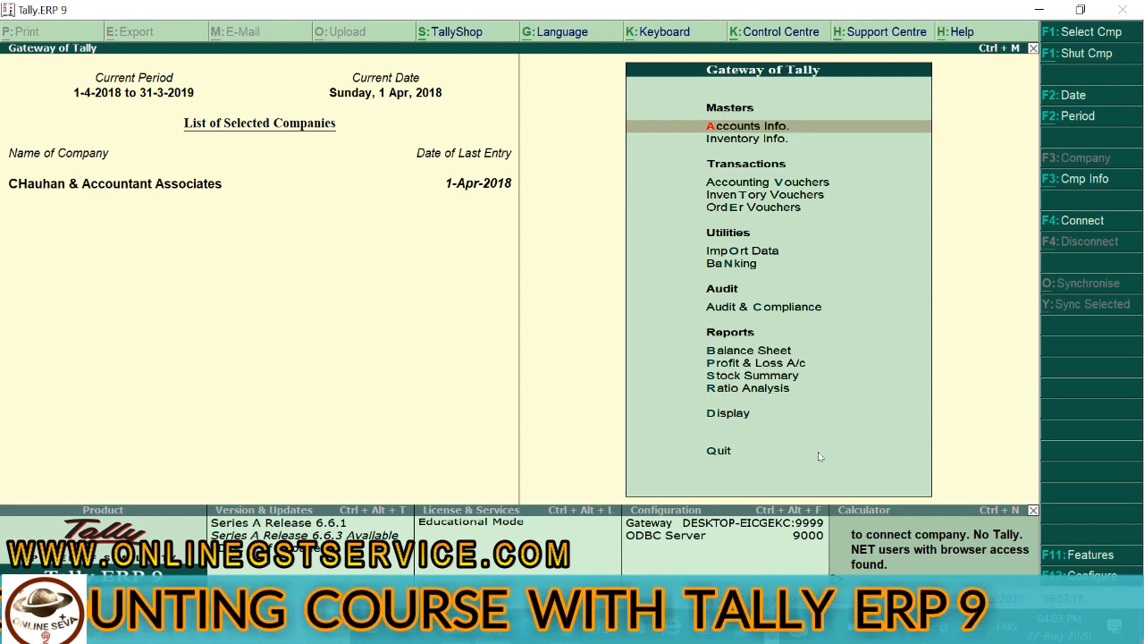
Open the Interest Calculations report for the ledger ABC Party.
{"action": "key", "text": "Down"}
{"action": "key", "text": "Down"}
{"action": "key", "text": "Down"}
{"action": "key", "text": "Down"}
{"action": "key", "text": "Down"}
{"action": "key", "text": "Down"}
{"action": "key", "text": "Down"}
{"action": "key", "text": "Down"}
{"action": "key", "text": "Down"}
{"action": "key", "text": "Down"}
{"action": "key", "text": "Down"}
{"action": "key", "text": "Down"}
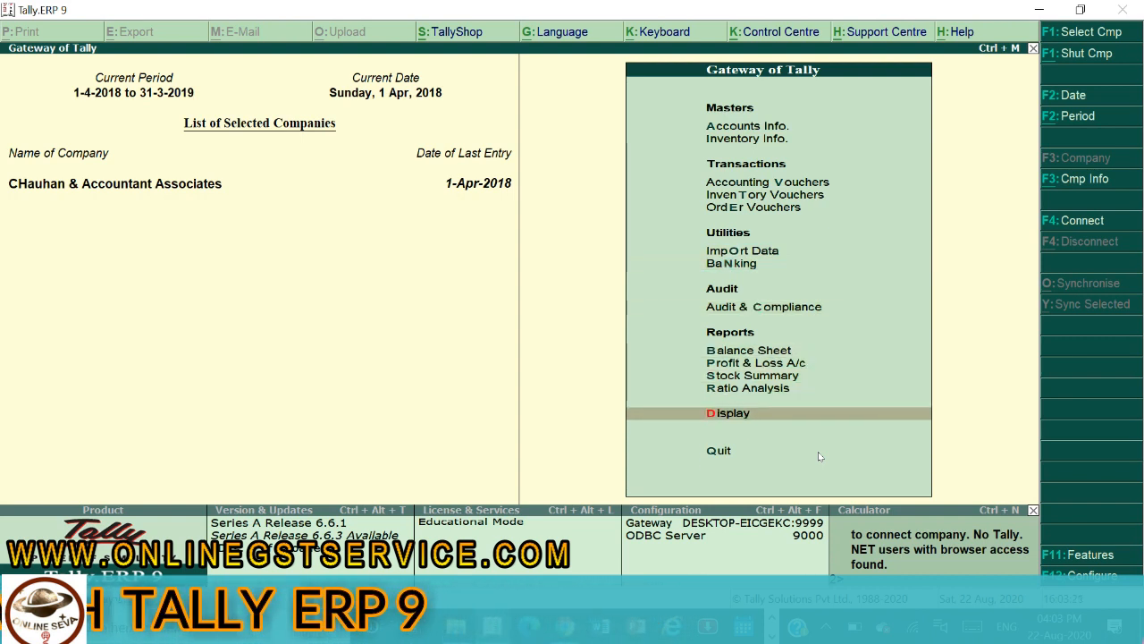
{"action": "key", "text": "Return"}
{"action": "key", "text": "Down"}
{"action": "key", "text": "Down"}
{"action": "key", "text": "Down"}
{"action": "key", "text": "Down"}
{"action": "key", "text": "Down"}
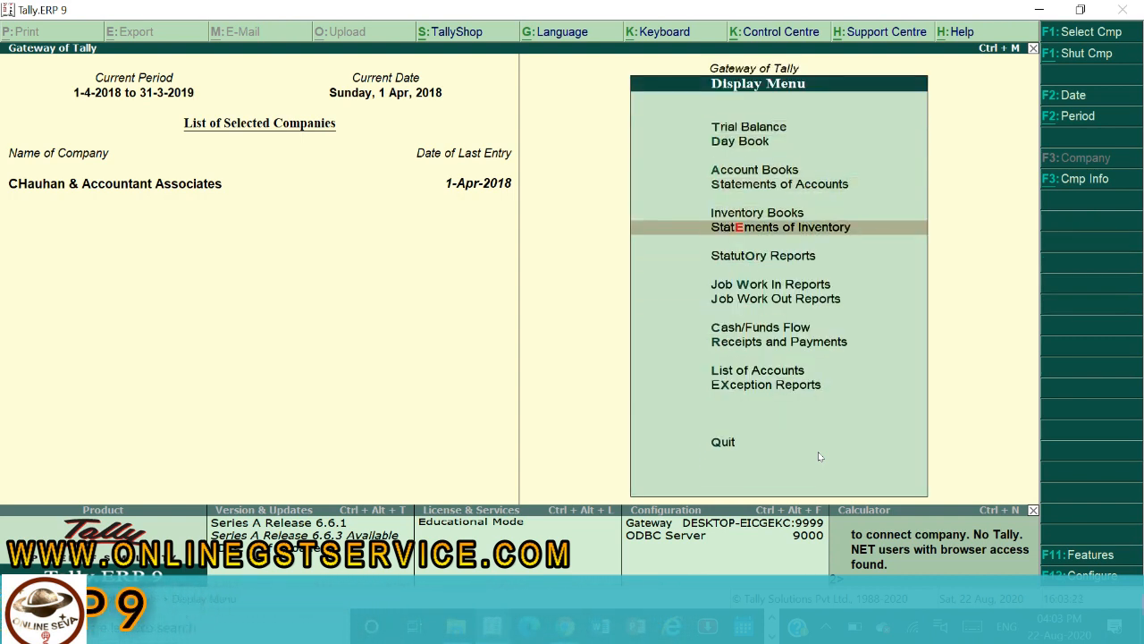
{"action": "key", "text": "Down"}
{"action": "key", "text": "Down"}
{"action": "key", "text": "Down"}
{"action": "key", "text": "Down"}
{"action": "key", "text": "Up"}
{"action": "key", "text": "Up"}
{"action": "key", "text": "Up"}
{"action": "key", "text": "Up"}
{"action": "key", "text": "Up"}
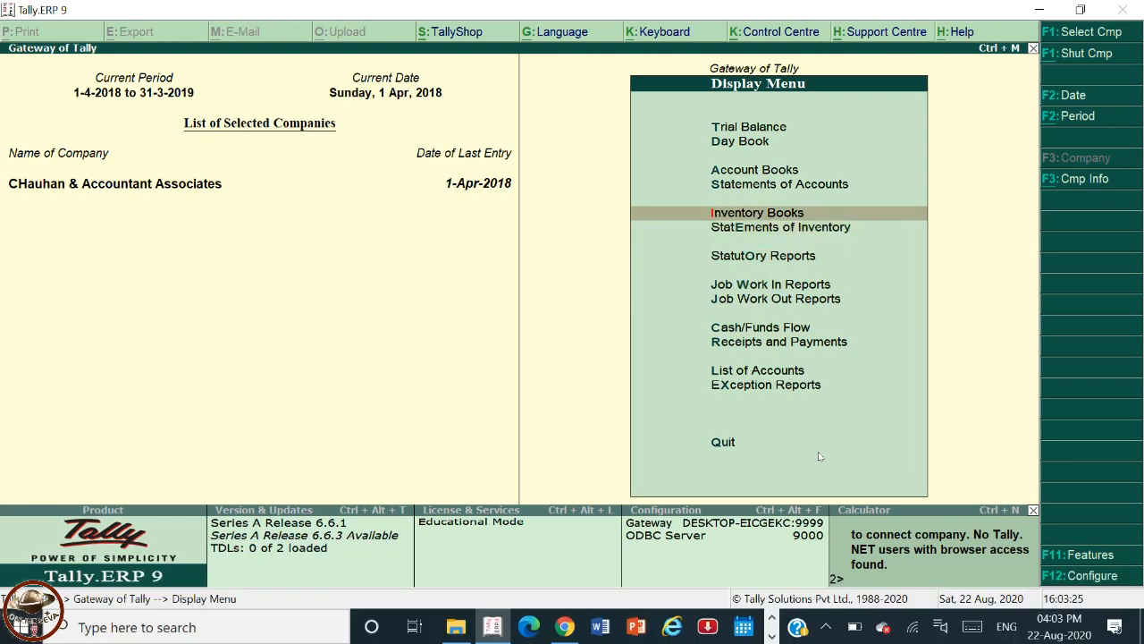
{"action": "key", "text": "Up"}
{"action": "key", "text": "Return"}
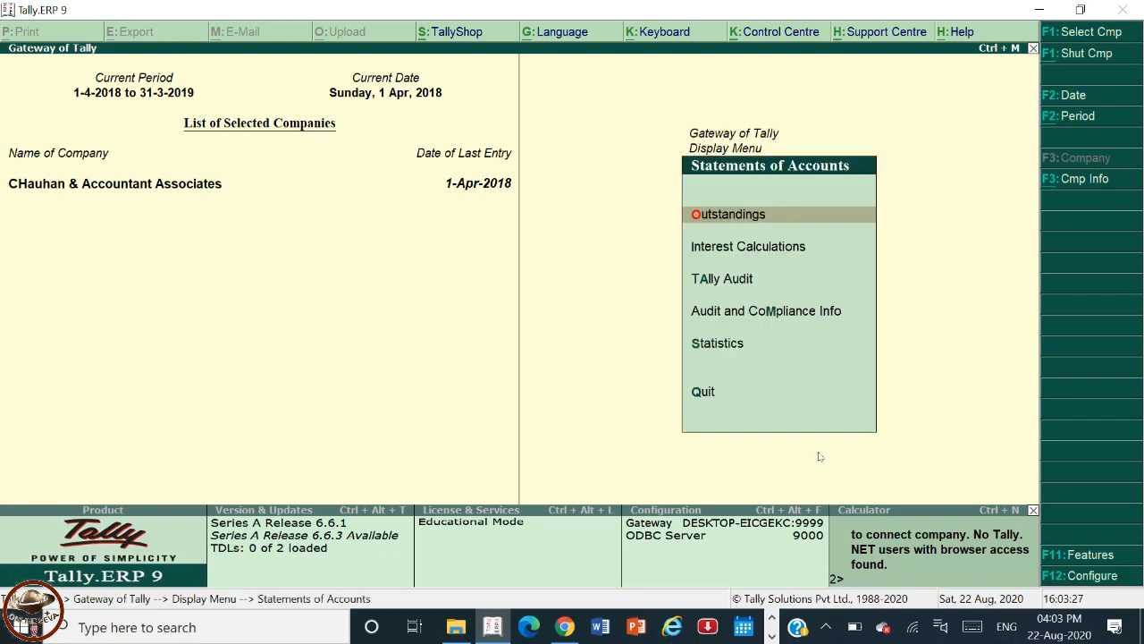
{"action": "key", "text": "Down"}
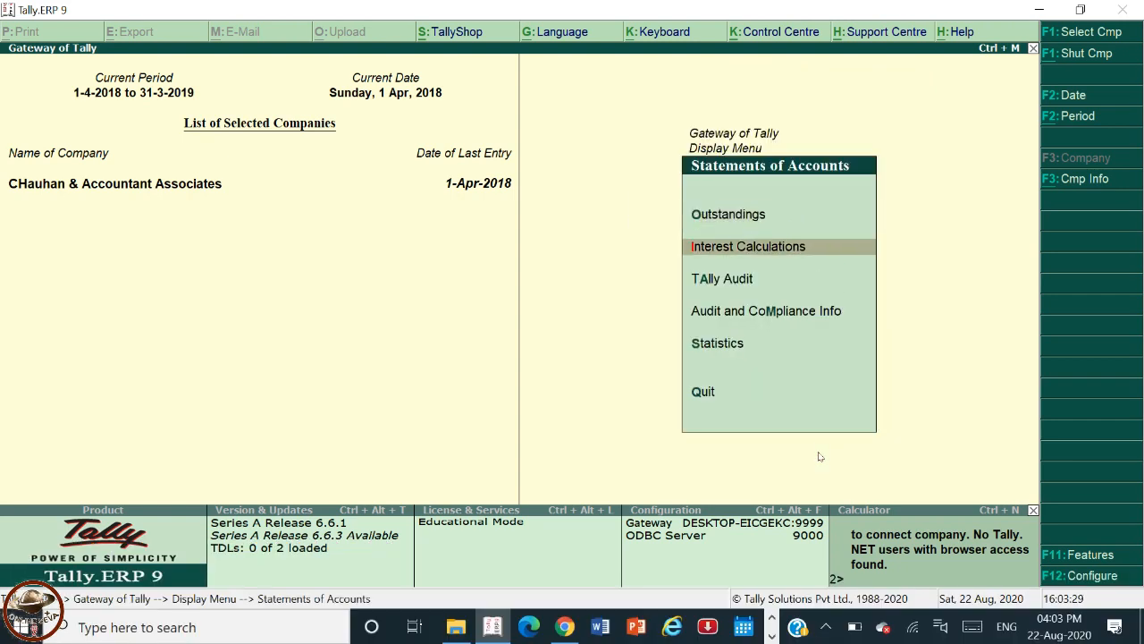
{"action": "key", "text": "Return"}
{"action": "key", "text": "Down"}
{"action": "key", "text": "Down"}
{"action": "key", "text": "Return"}
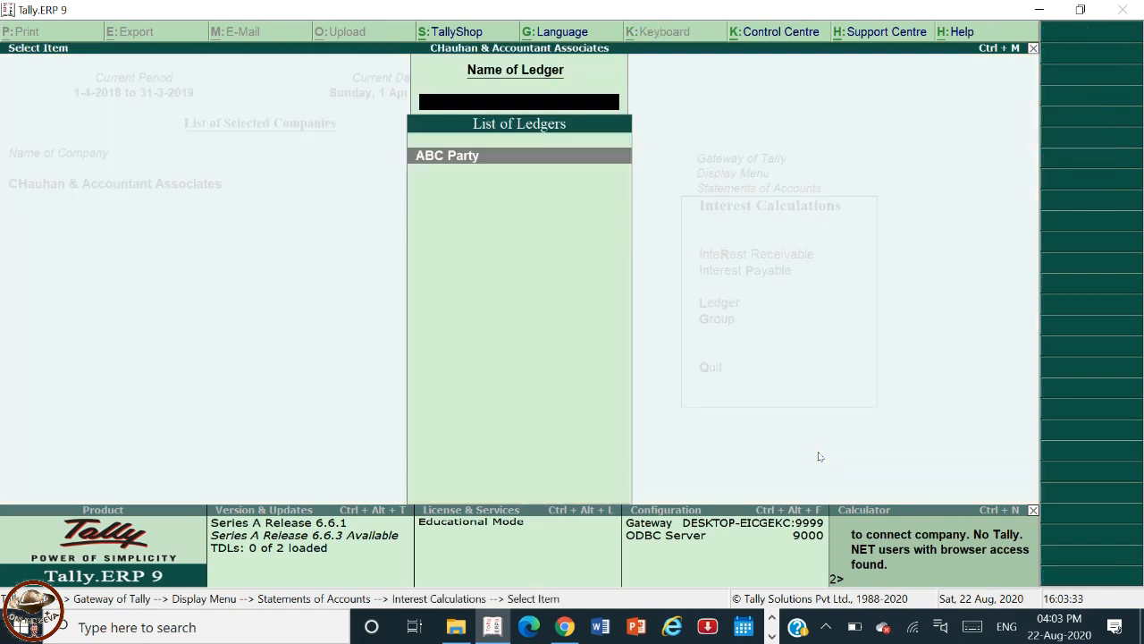
{"action": "key", "text": "Return"}
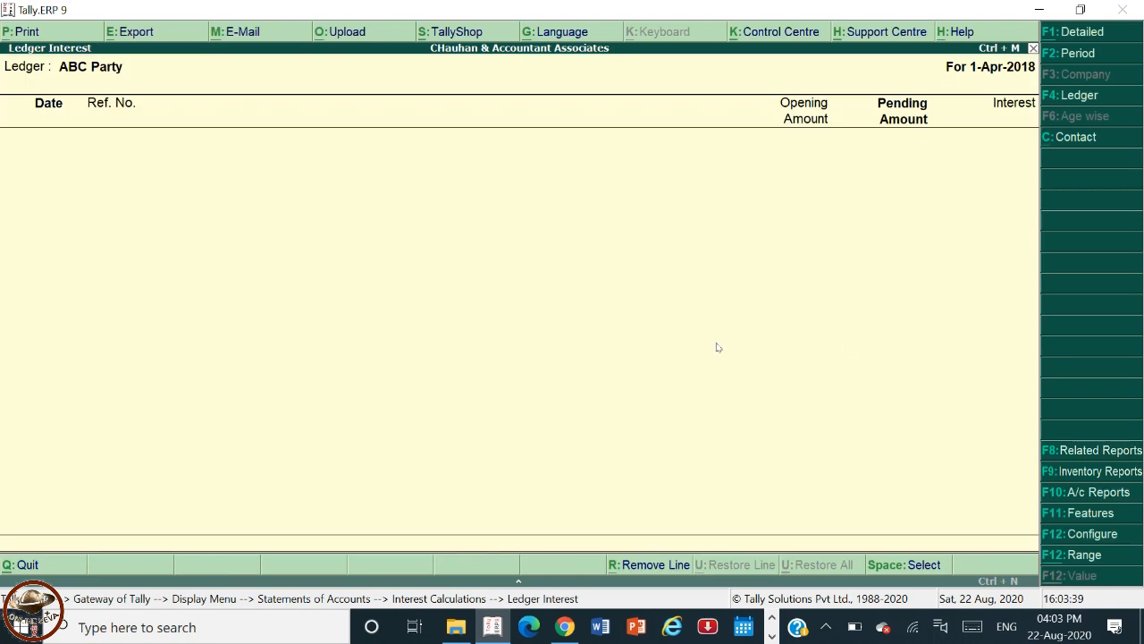
Change the report period to run from 1-4-2018 to 1-8-2018.
{"action": "key", "text": "F2"}
{"action": "key", "text": "Return"}
{"action": "type", "text": "1.8."}
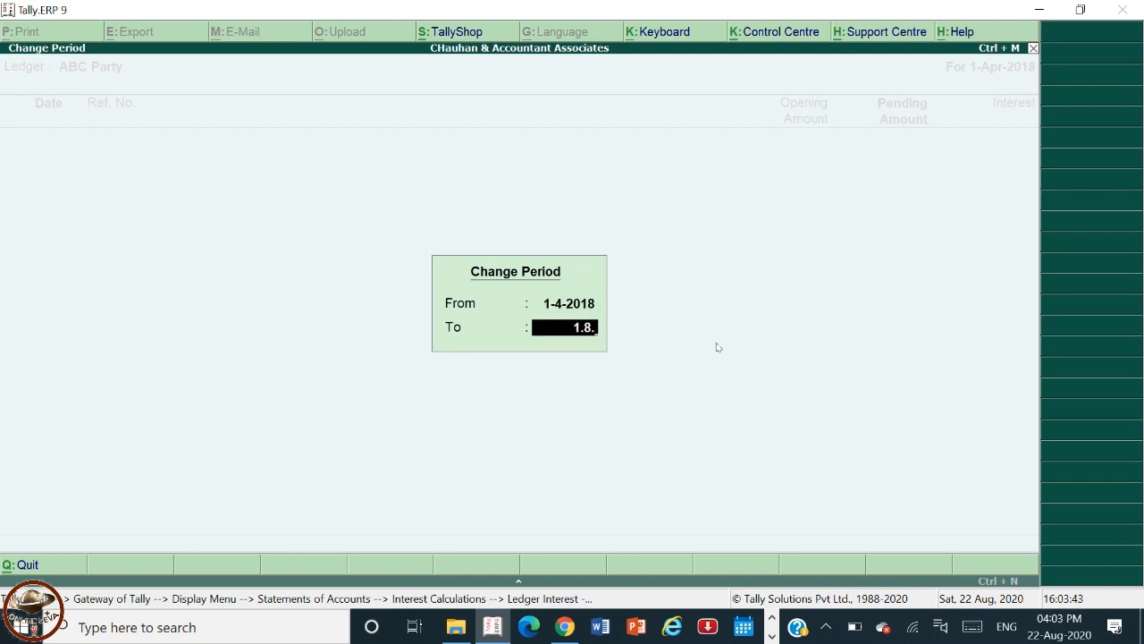
{"action": "type", "text": "18"}
{"action": "key", "text": "Return"}
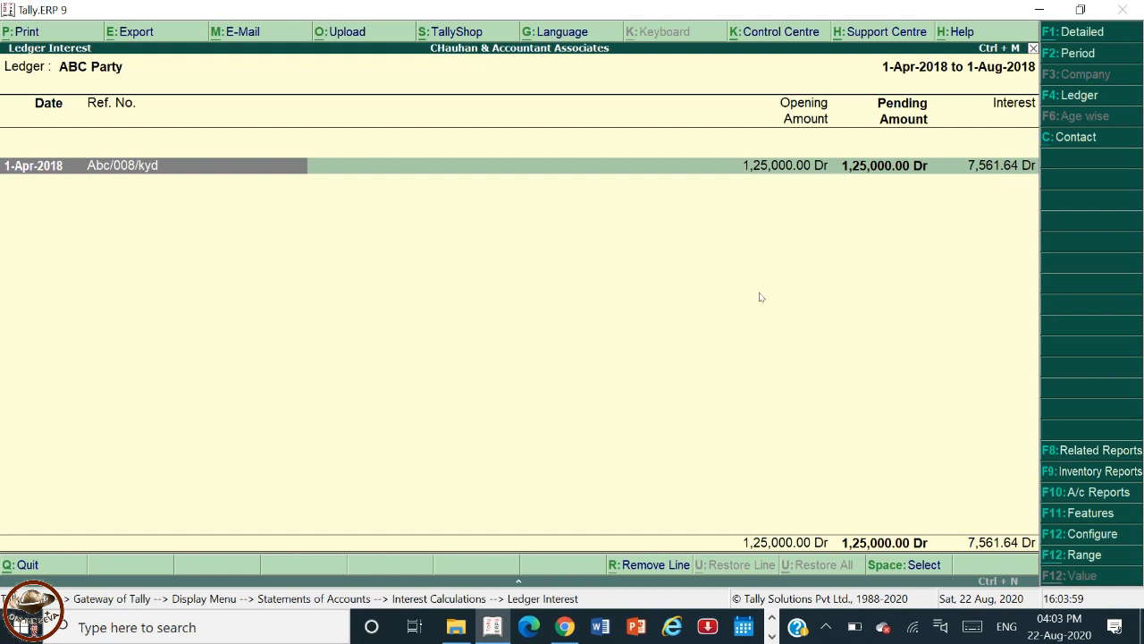
Switch the interest report to its detailed view, then return to the Gateway of Tally.
{"action": "key", "text": "alt+F1"}
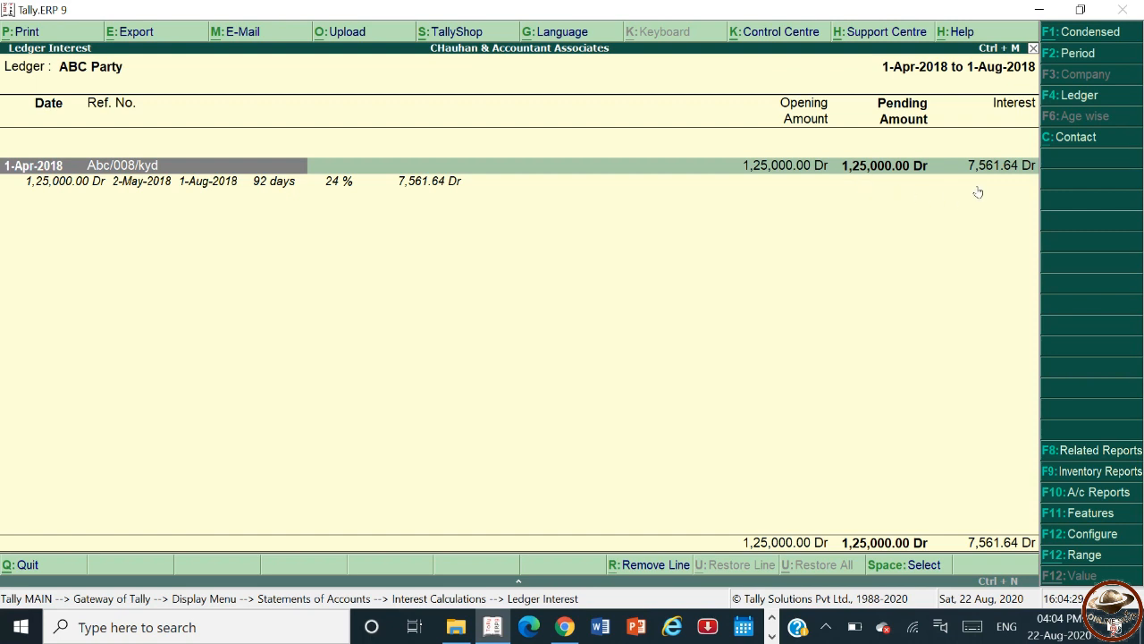
{"action": "key", "text": "Escape"}
{"action": "key", "text": "Escape"}
{"action": "key", "text": "Escape"}
{"action": "key", "text": "Escape"}
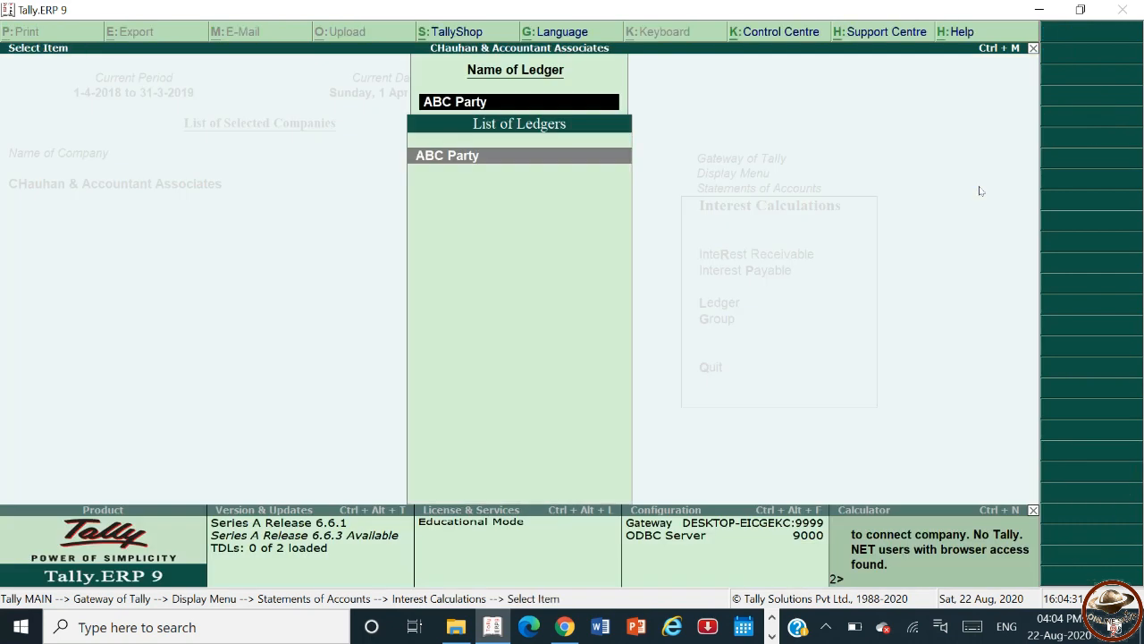
{"action": "key", "text": "Escape"}
{"action": "key", "text": "n"}
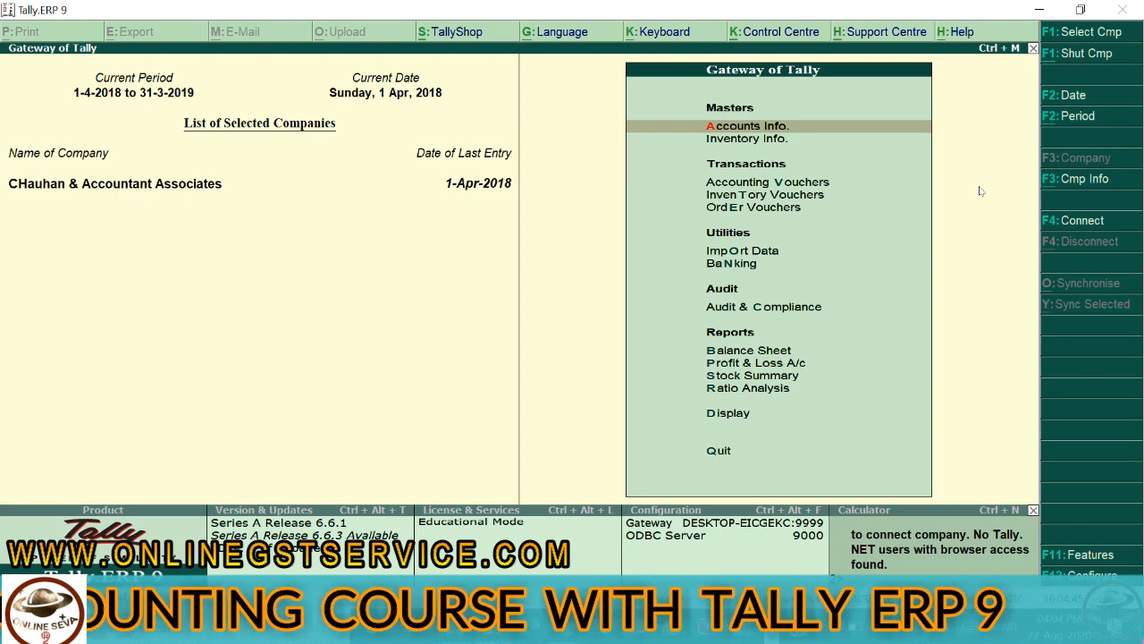
Review the company's Inventory Features settings and accept them unchanged.
{"action": "left_click", "coordinate": [1076, 558]}
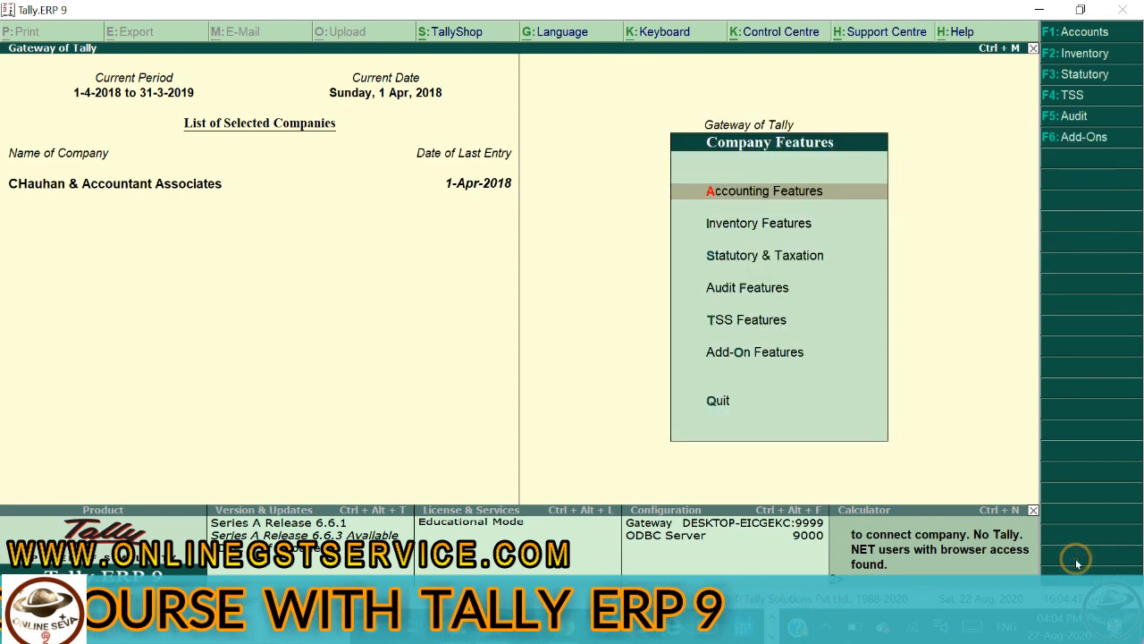
{"action": "key", "text": "Down"}
{"action": "key", "text": "Down"}
{"action": "key", "text": "Up"}
{"action": "key", "text": "Return"}
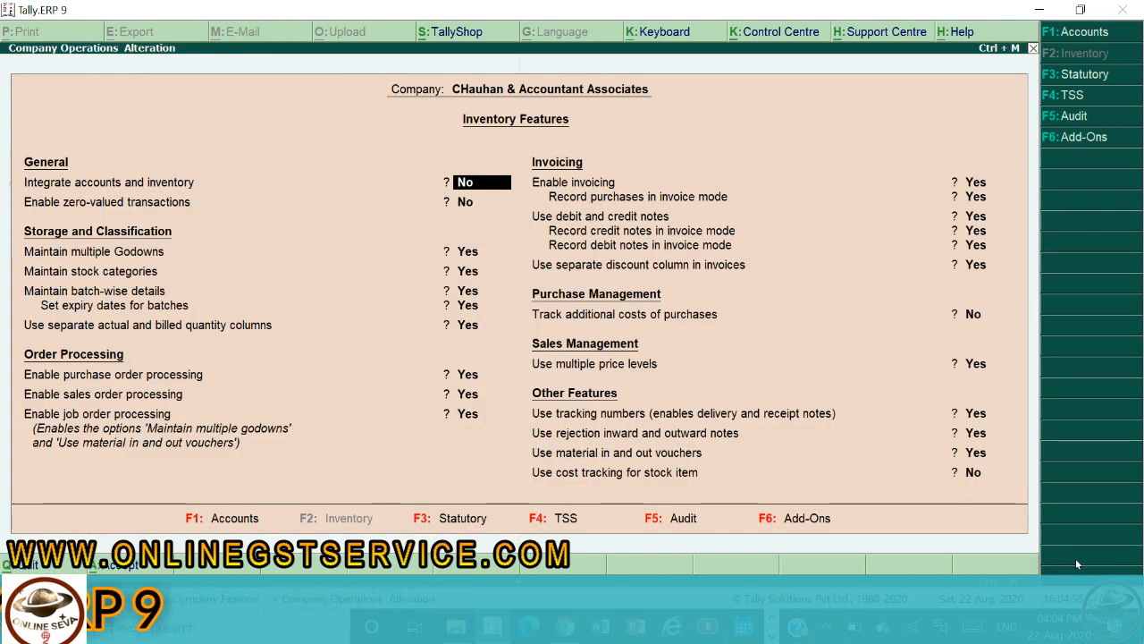
{"action": "key", "text": "Return"}
{"action": "key", "text": "Return"}
{"action": "key", "text": "Return"}
{"action": "key", "text": "Return"}
{"action": "key", "text": "Return"}
{"action": "key", "text": "Return"}
{"action": "key", "text": "Return"}
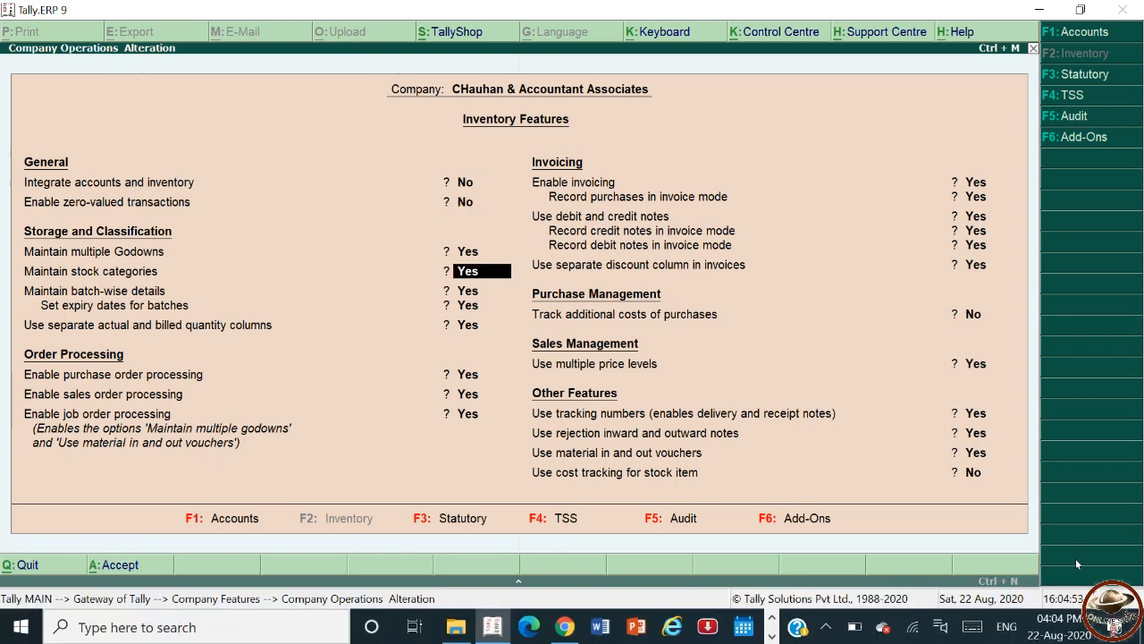
{"action": "key", "text": "Return"}
{"action": "key", "text": "Return"}
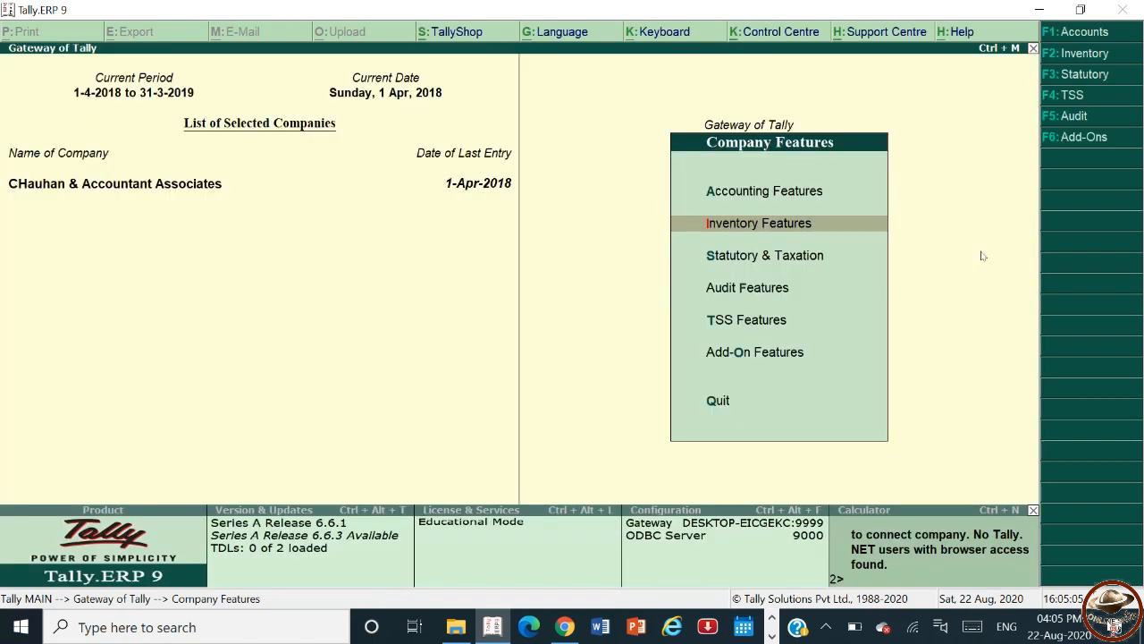
{"action": "key", "text": "Escape"}
{"action": "key", "text": "Escape"}
{"action": "key", "text": "Escape"}
{"action": "key", "text": "Escape"}
{"action": "key", "text": "Escape"}
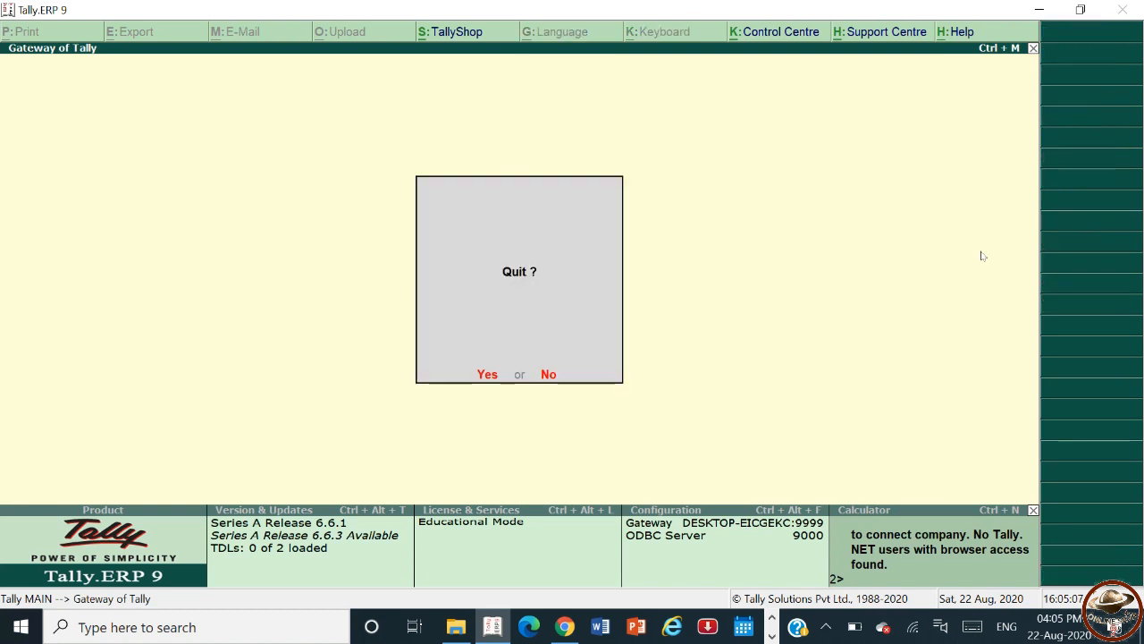
Open the Debit Note voucher type for alteration.
{"action": "key", "text": "Down"}
{"action": "key", "text": "Down"}
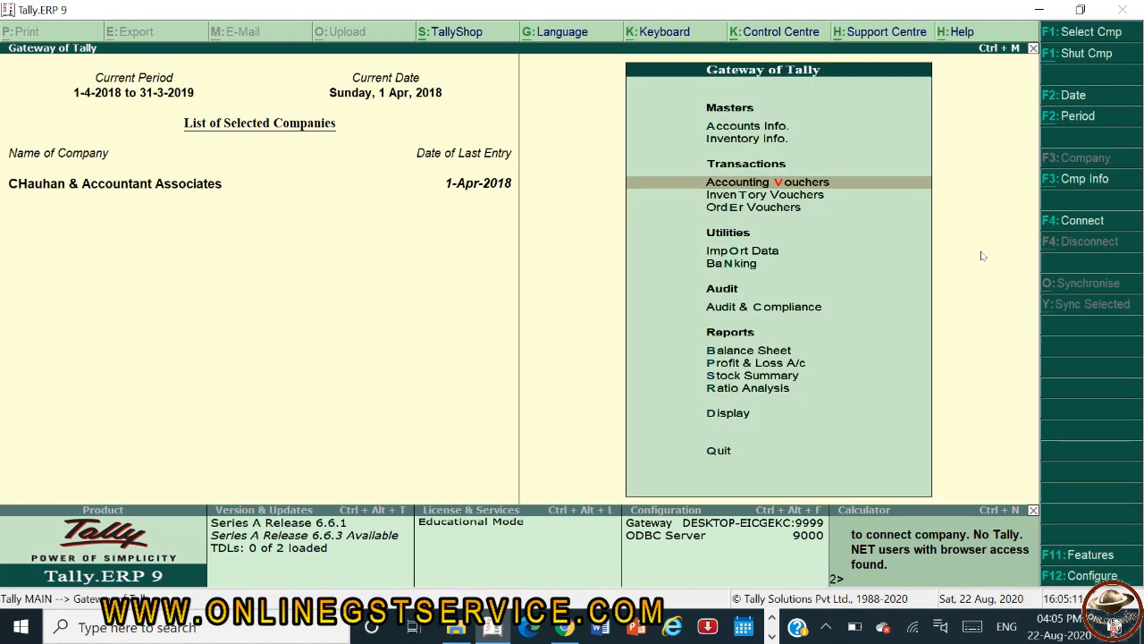
{"action": "key", "text": "Up"}
{"action": "key", "text": "Up"}
{"action": "key", "text": "Return"}
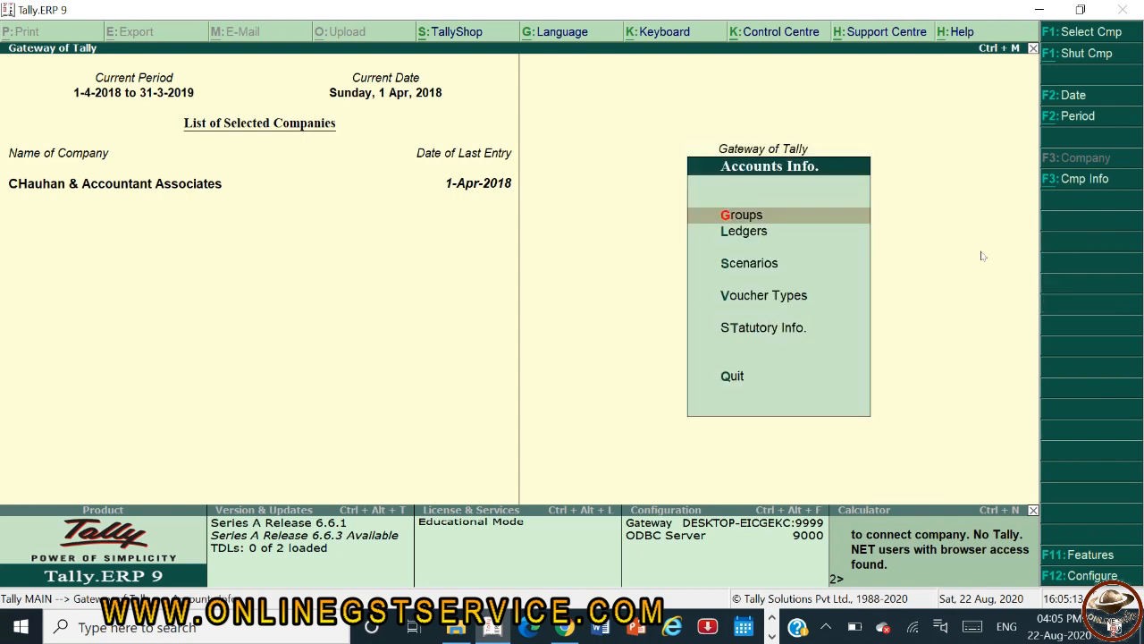
{"action": "key", "text": "Down"}
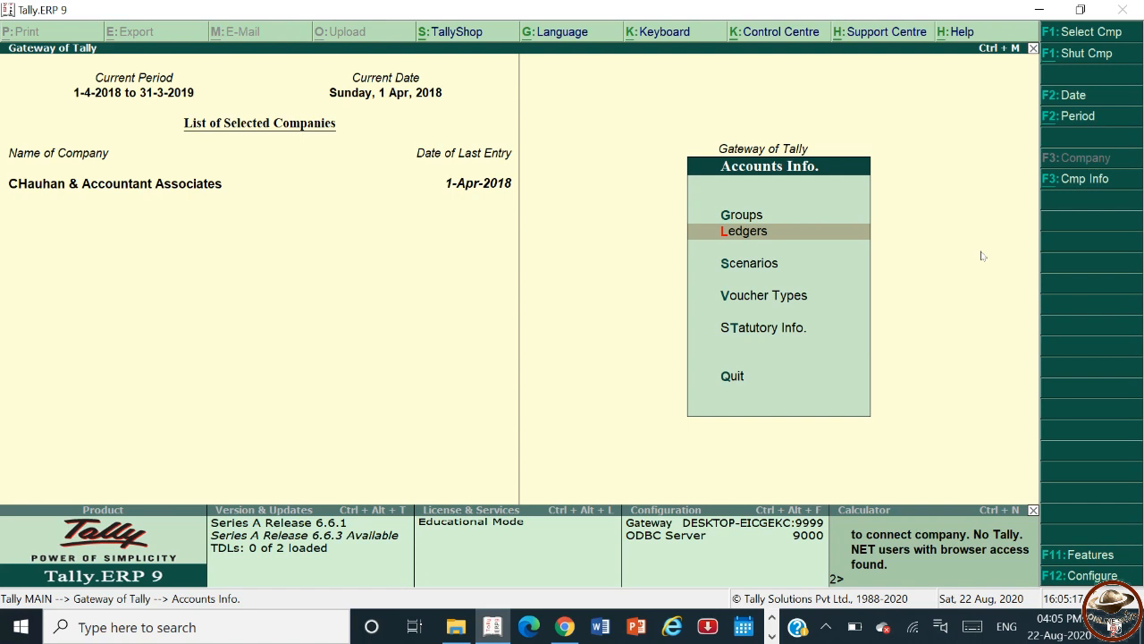
{"action": "key", "text": "Down"}
{"action": "key", "text": "Down"}
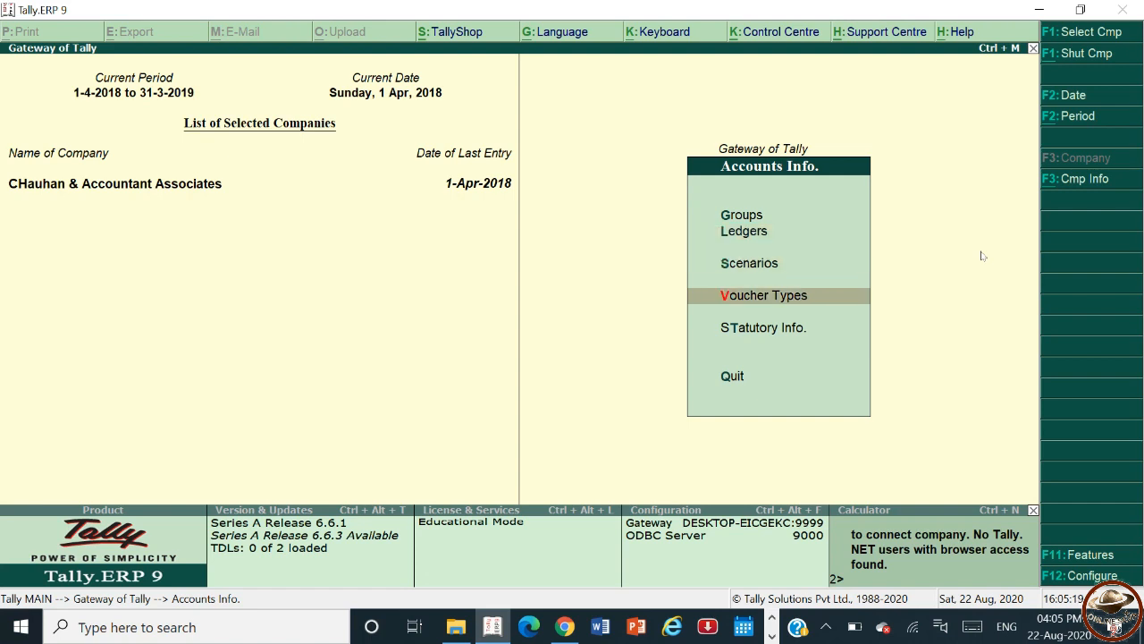
{"action": "key", "text": "Return"}
{"action": "key", "text": "Down"}
{"action": "key", "text": "Down"}
{"action": "key", "text": "Return"}
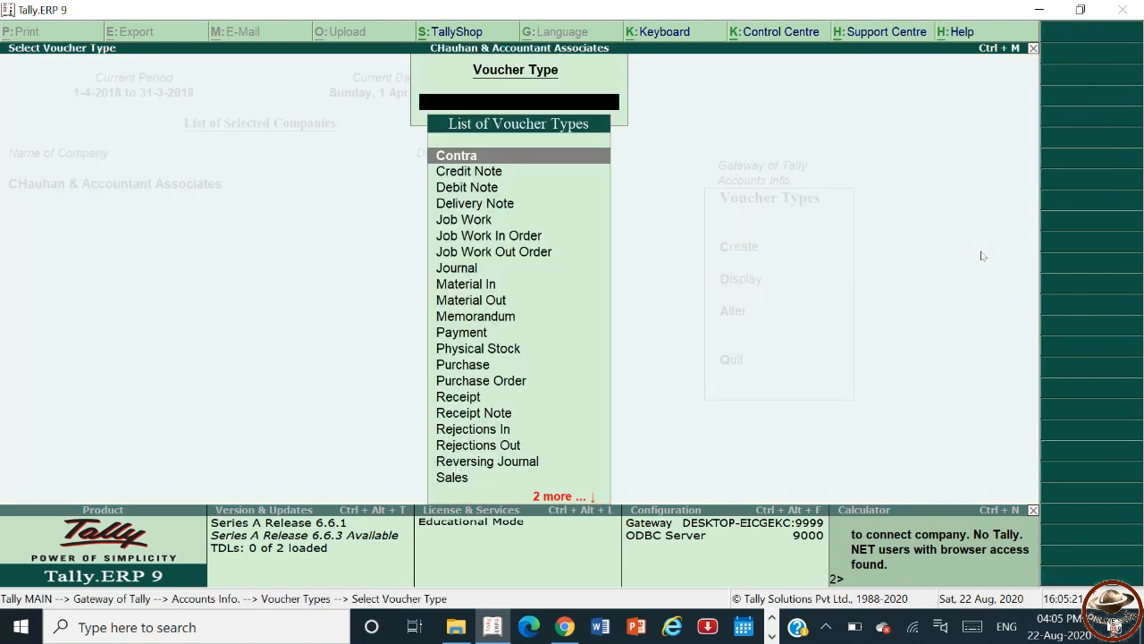
{"action": "type", "text": "Deb"}
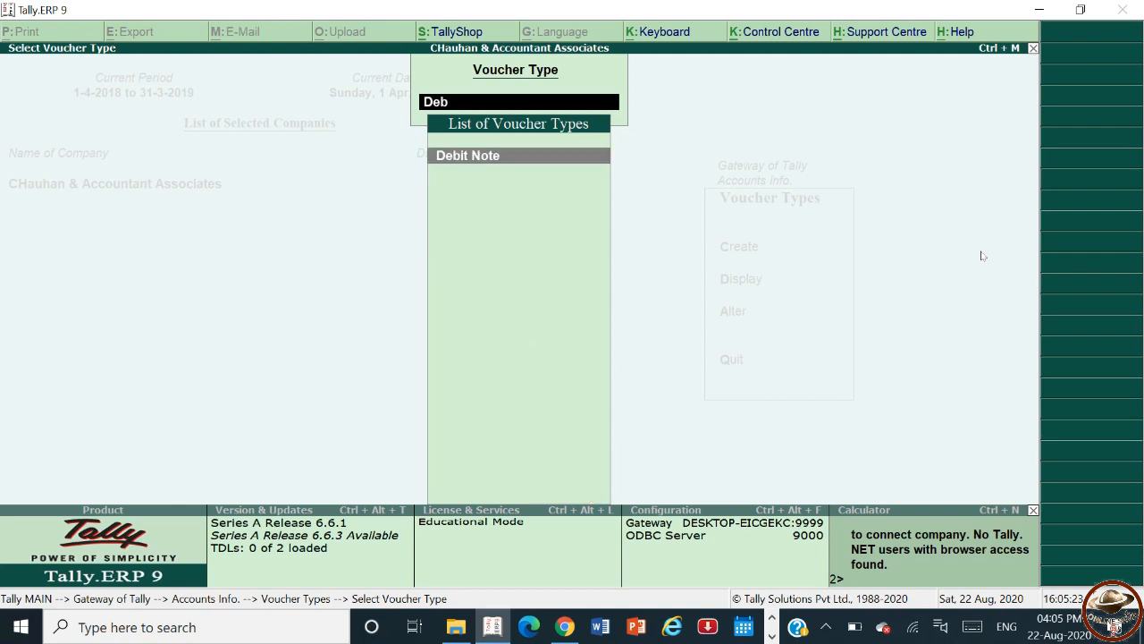
{"action": "key", "text": "Return"}
Add a voucher class named Interest to the Debit Note voucher type.
{"action": "key", "text": "Return"}
{"action": "key", "text": "Return"}
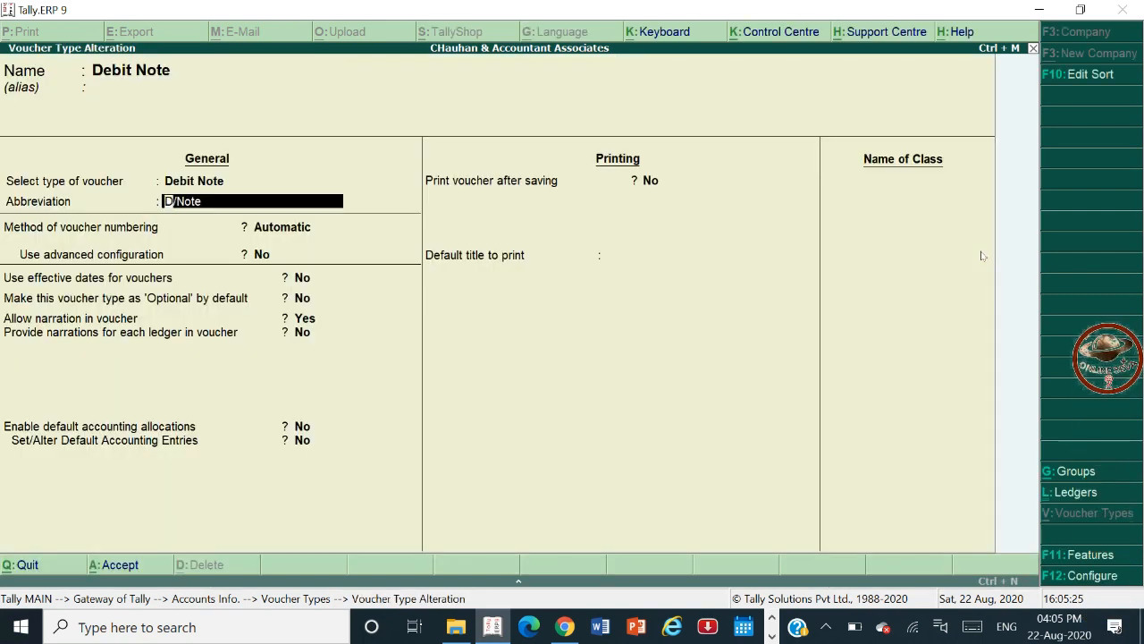
{"action": "key", "text": "Return"}
{"action": "key", "text": "Return"}
{"action": "key", "text": "Return"}
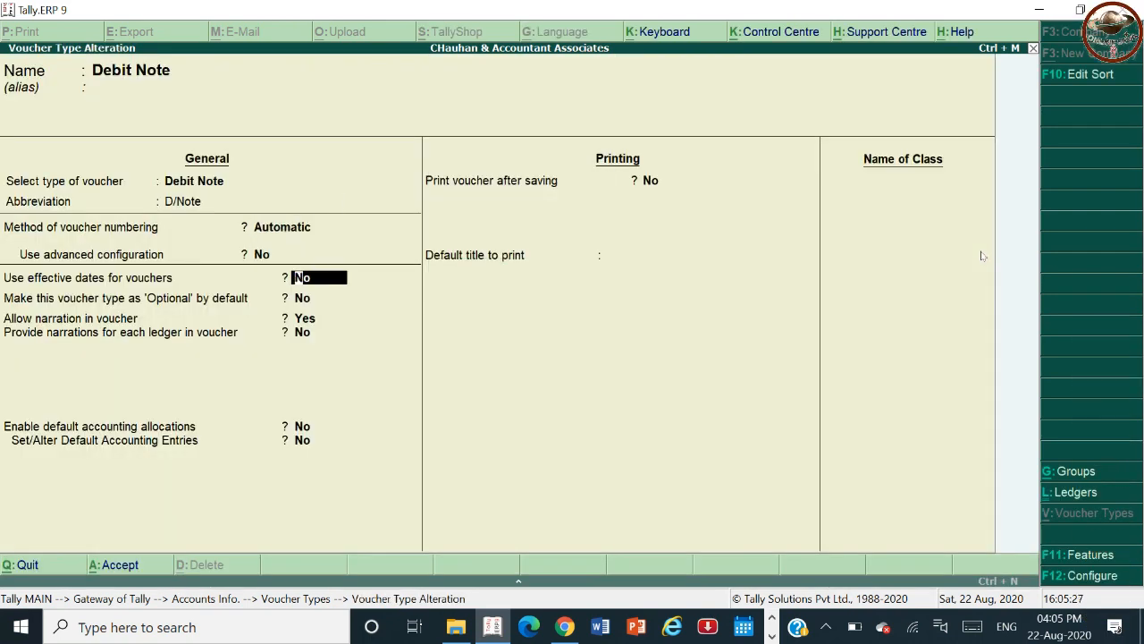
{"action": "key", "text": "Return"}
{"action": "key", "text": "Return"}
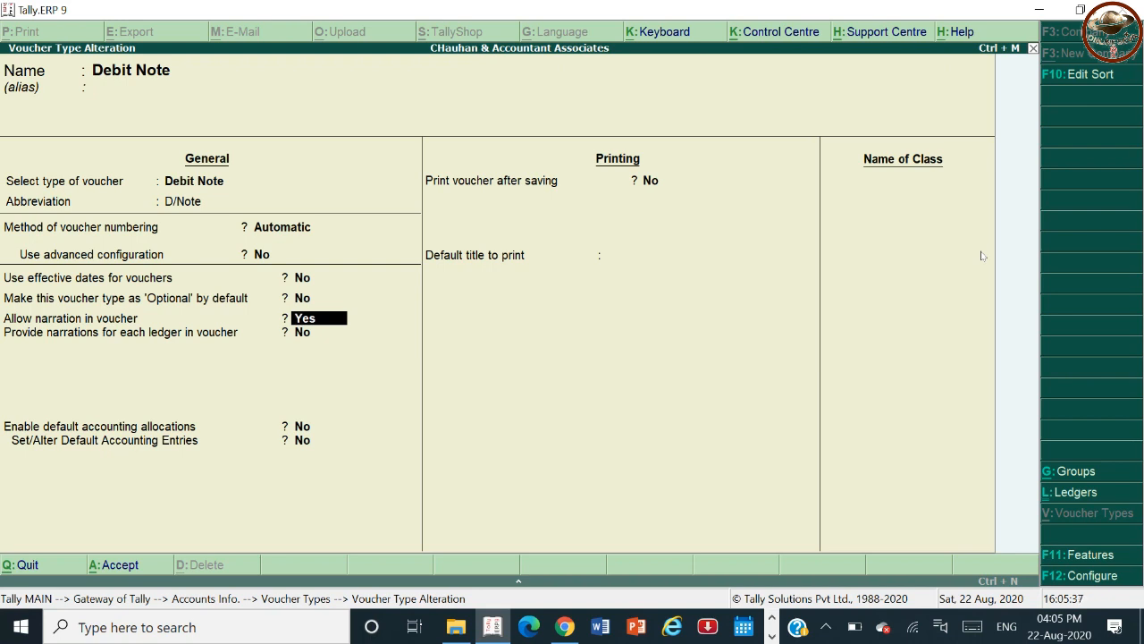
{"action": "key", "text": "Return"}
{"action": "key", "text": "Return"}
{"action": "key", "text": "Return"}
{"action": "key", "text": "Return"}
{"action": "key", "text": "Return"}
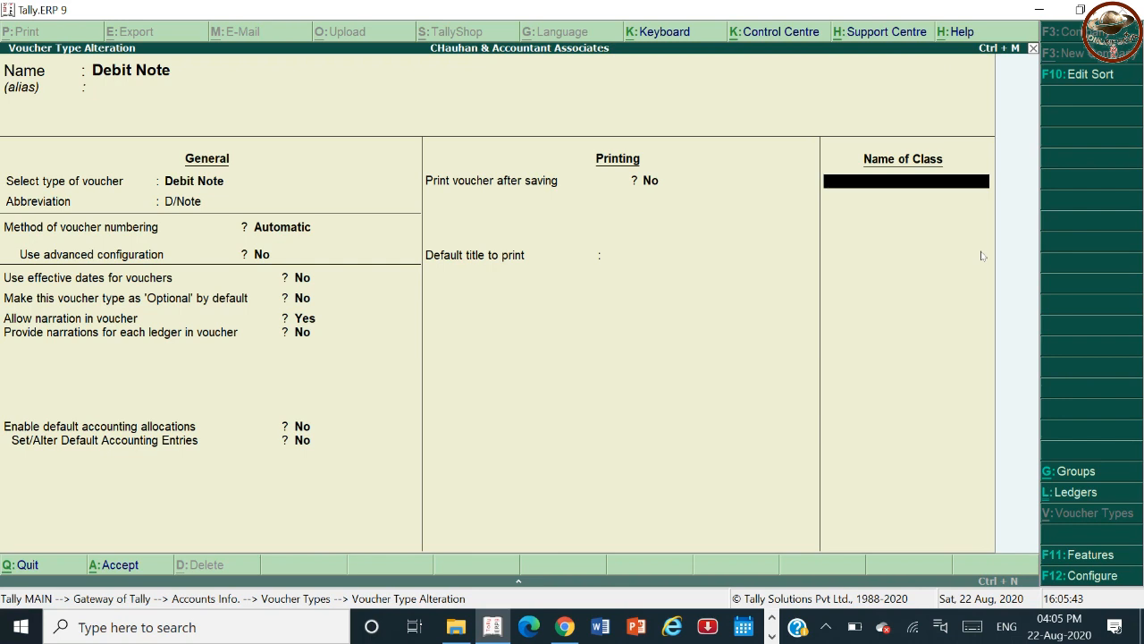
{"action": "type", "text": "Interest"}
{"action": "key", "text": "Return"}
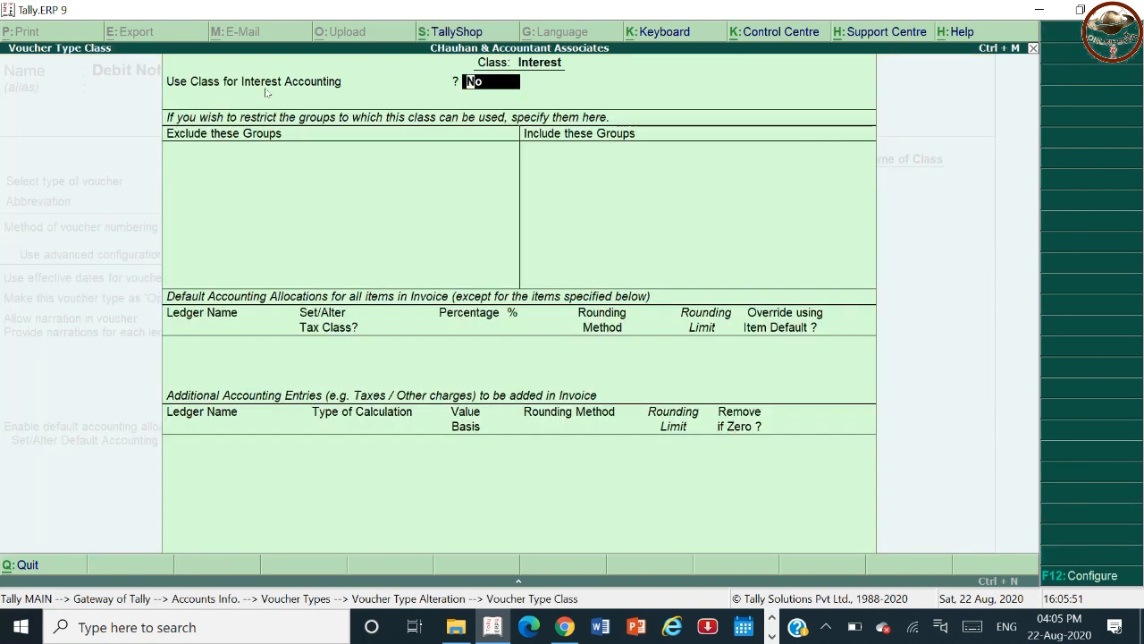
Enable Use Class for Interest Accounting for the Interest class and save the Debit Note voucher type.
{"action": "type", "text": "y"}
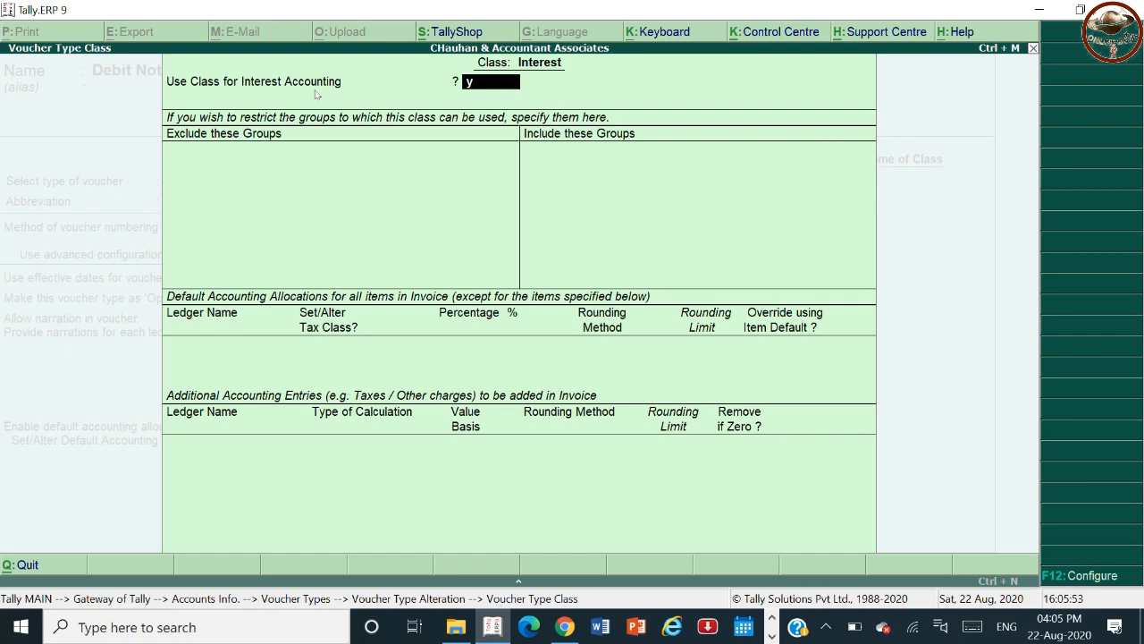
{"action": "key", "text": "Return"}
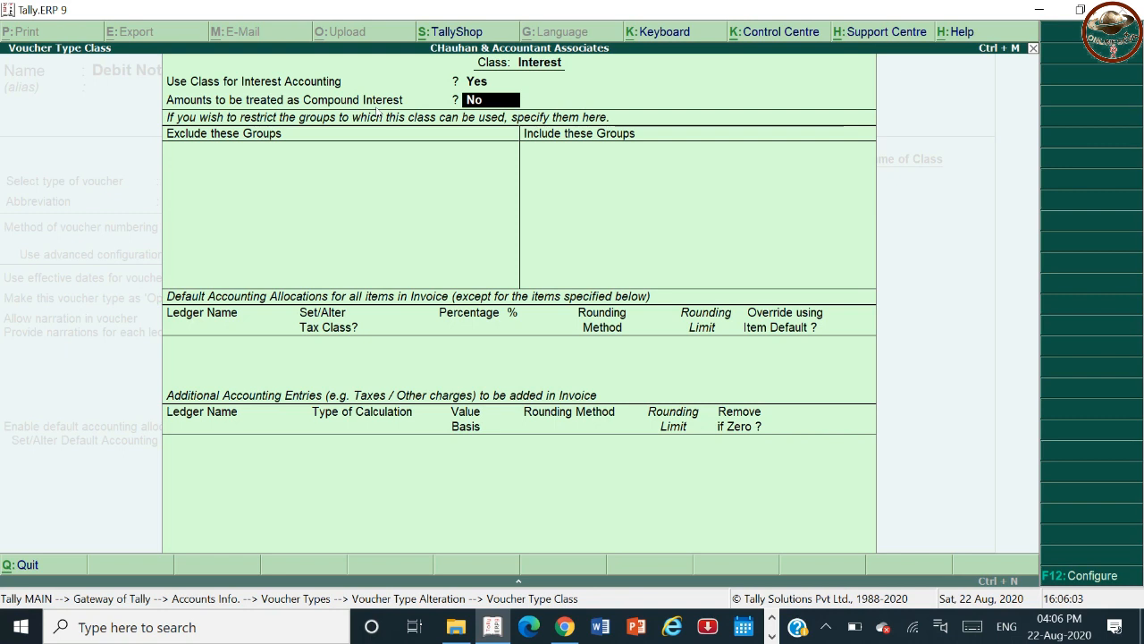
{"action": "key", "text": "ctrl+a"}
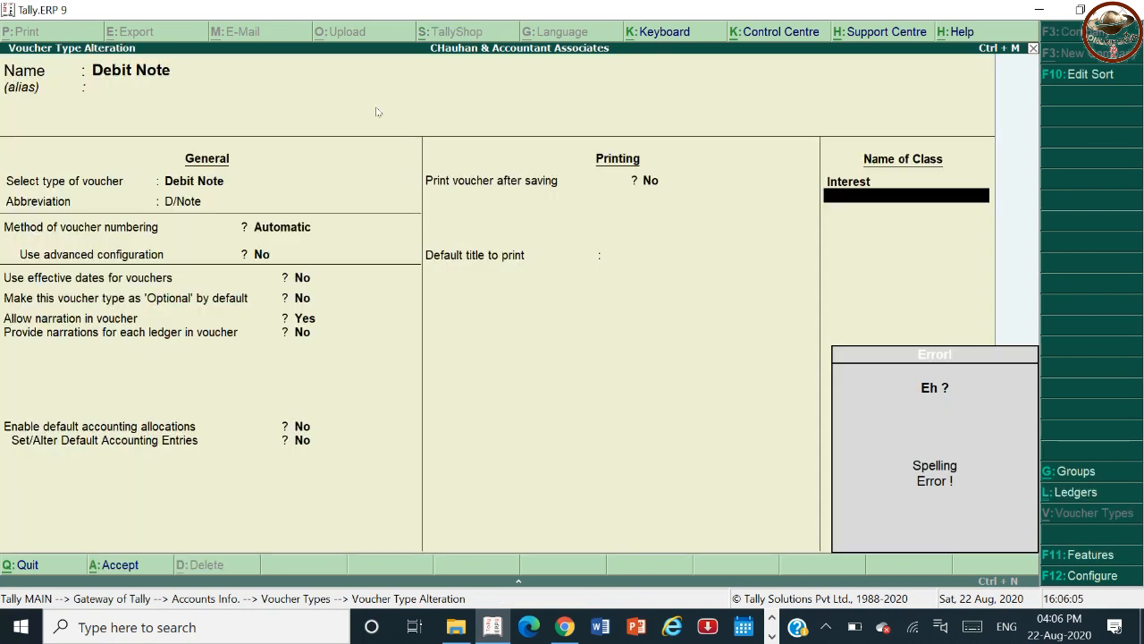
{"action": "key", "text": "Return"}
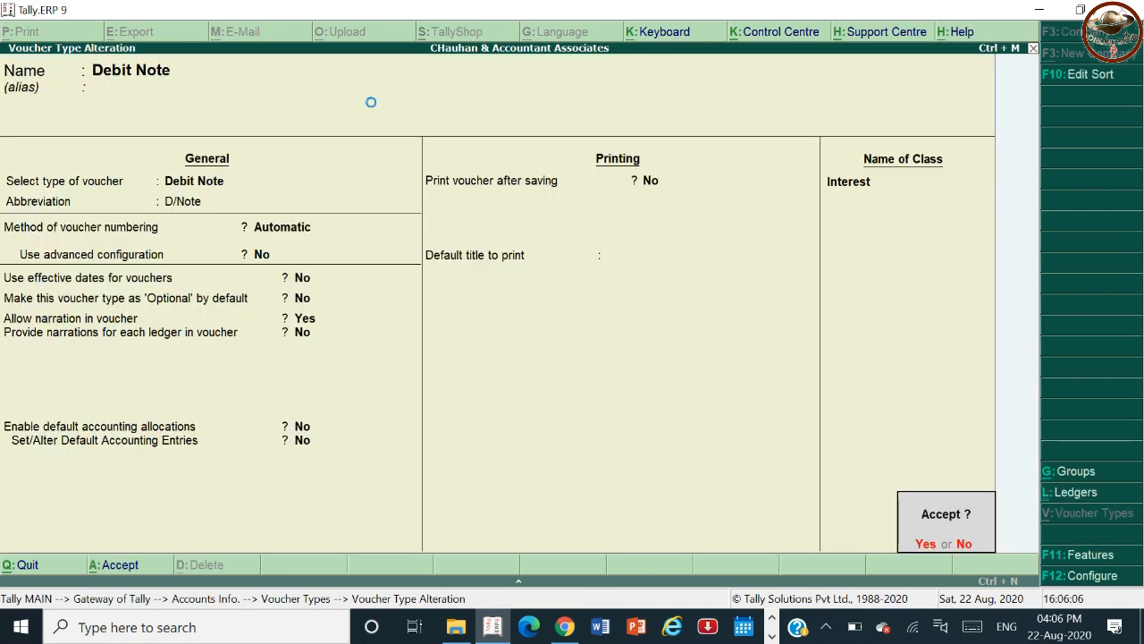
{"action": "key", "text": "y"}
{"action": "key", "text": "Escape"}
{"action": "key", "text": "Escape"}
{"action": "key", "text": "Escape"}
{"action": "key", "text": "Escape"}
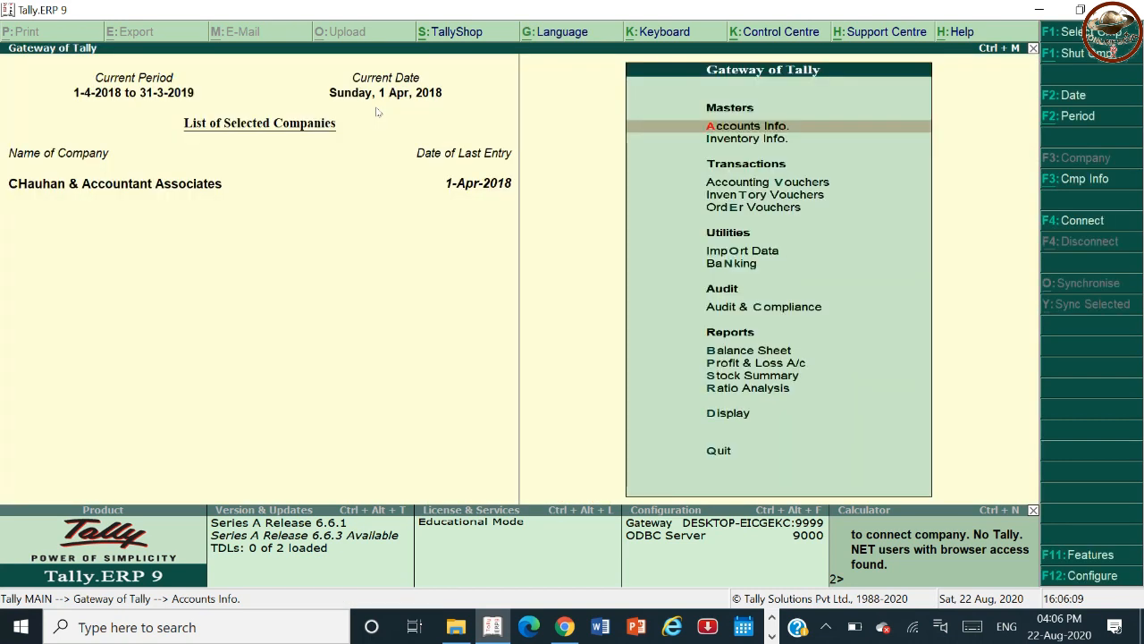
{"action": "key", "text": "Return"}
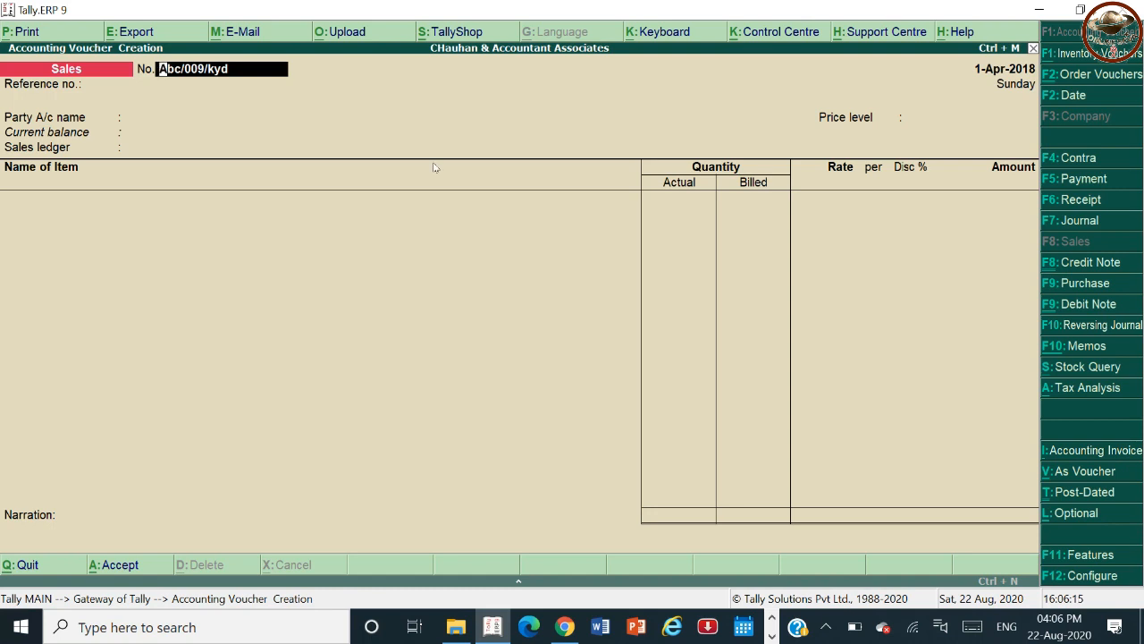
{"action": "key", "text": "ctrl+F9"}
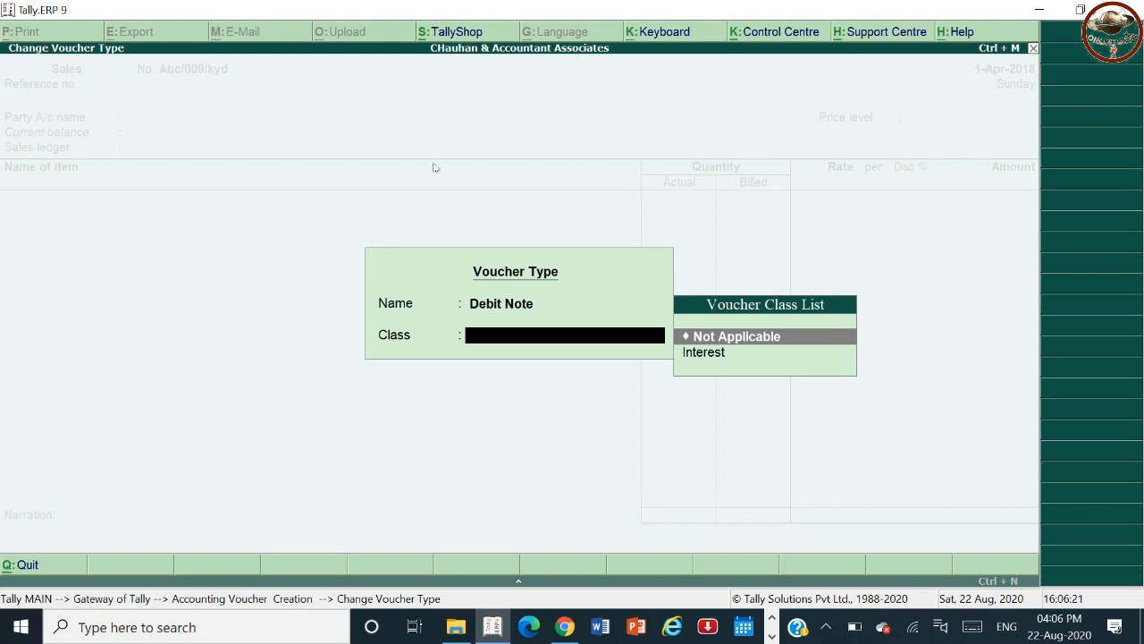
{"action": "key", "text": "Down"}
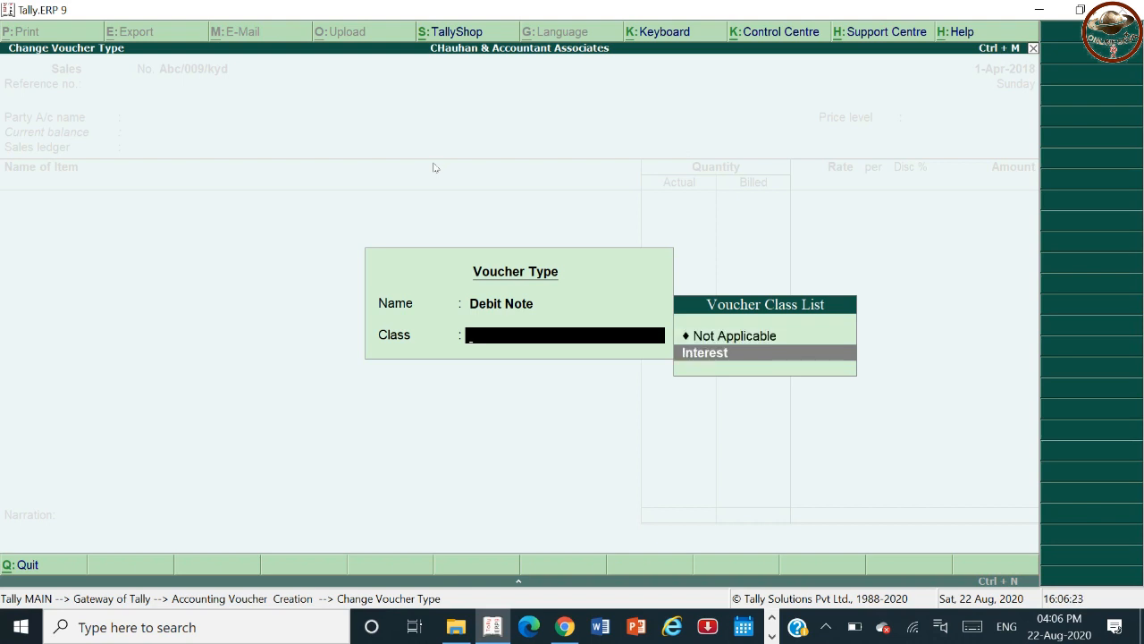
{"action": "key", "text": "Return"}
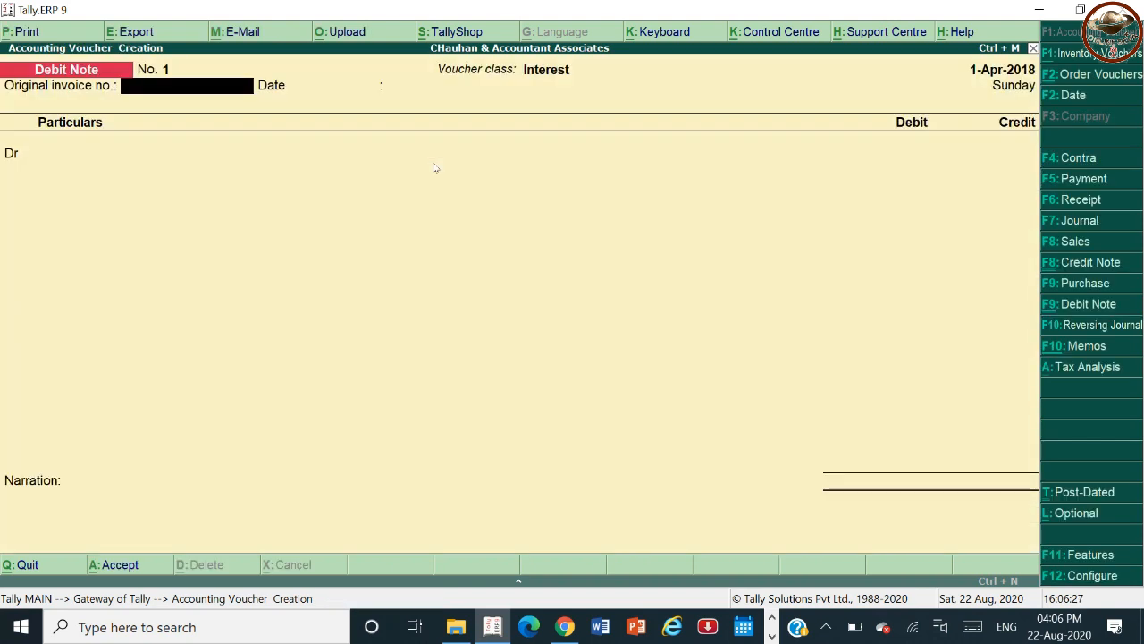
{"action": "type", "text": "1234"}
{"action": "key", "text": "Escape"}
{"action": "key", "text": "y"}
{"action": "key", "text": "Escape"}
{"action": "key", "text": "n"}
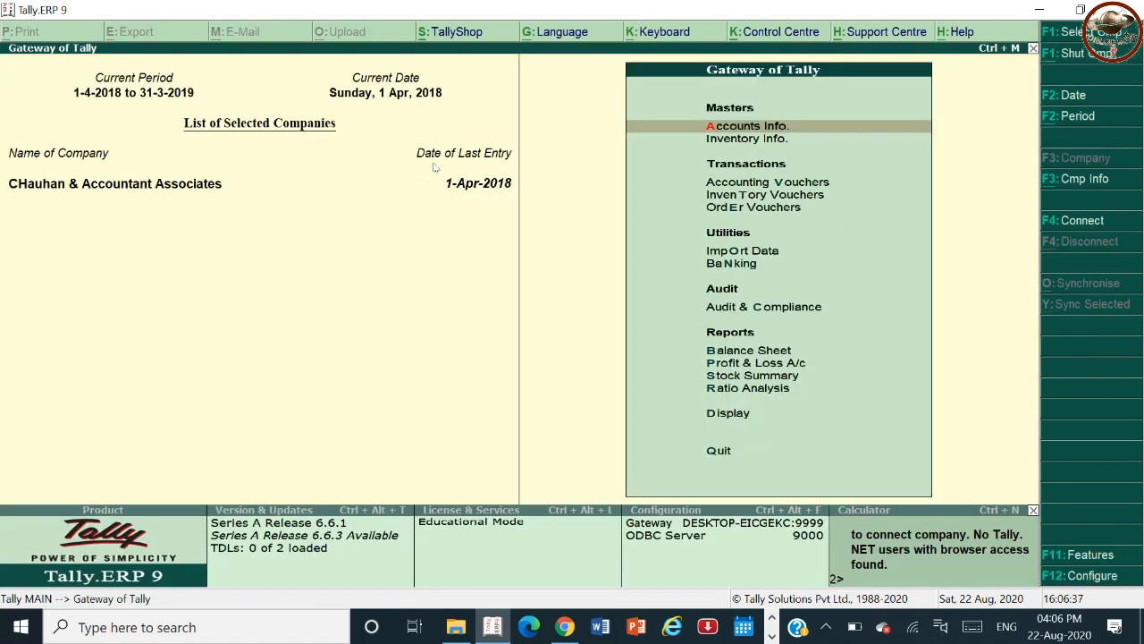
Open the ABC Party sales voucher from the Day Book to check its voucher number.
{"action": "key", "text": "d"}
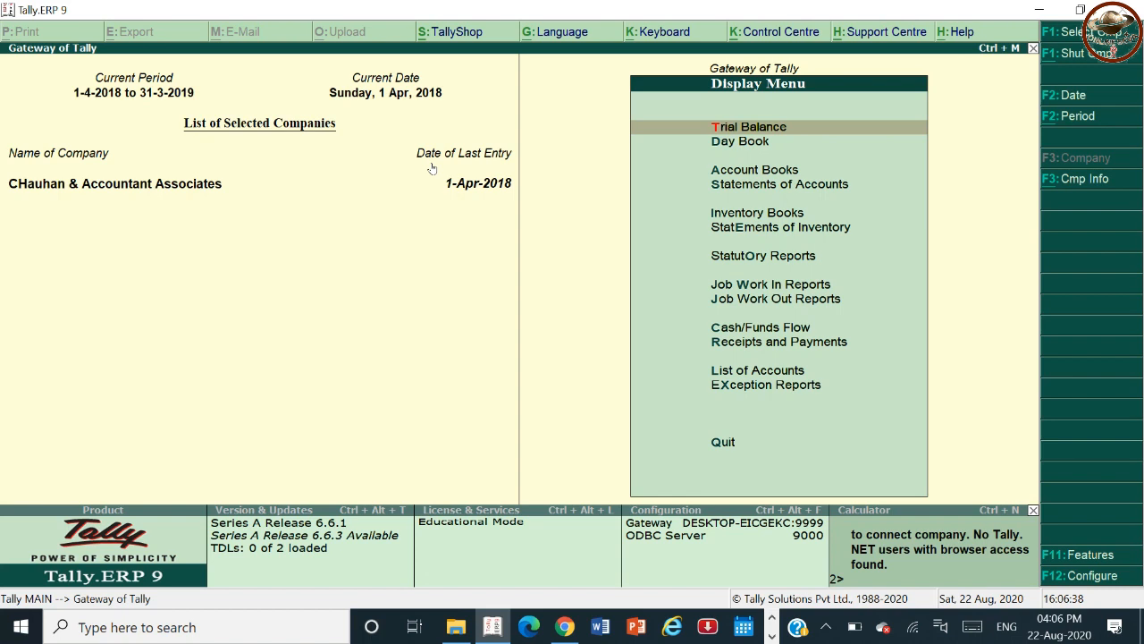
{"action": "key", "text": "y"}
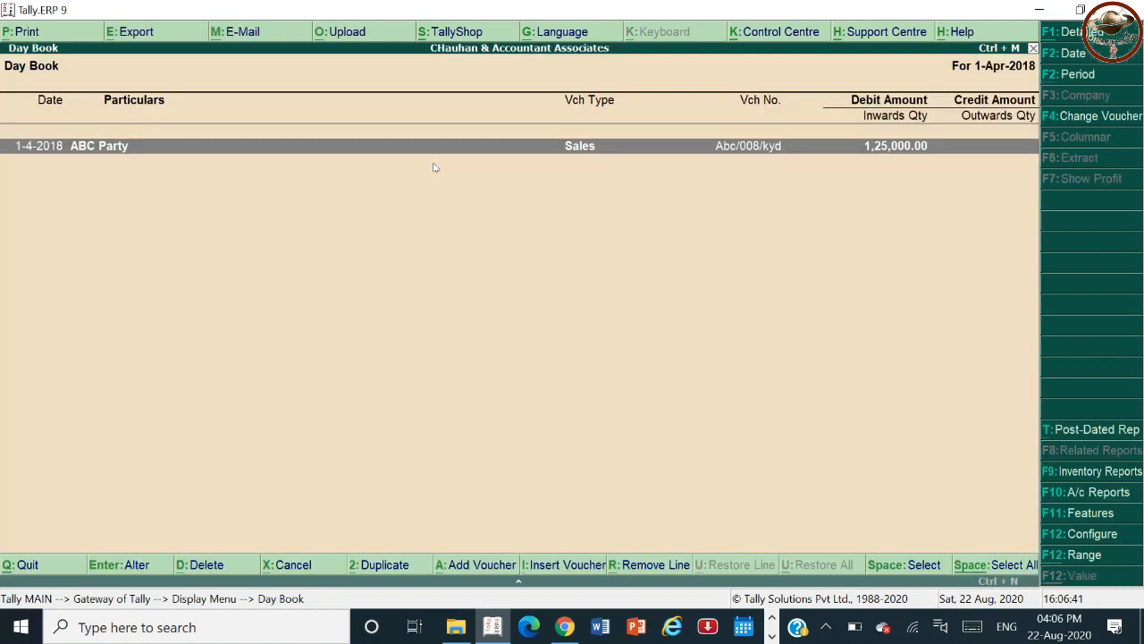
{"action": "key", "text": "Return"}
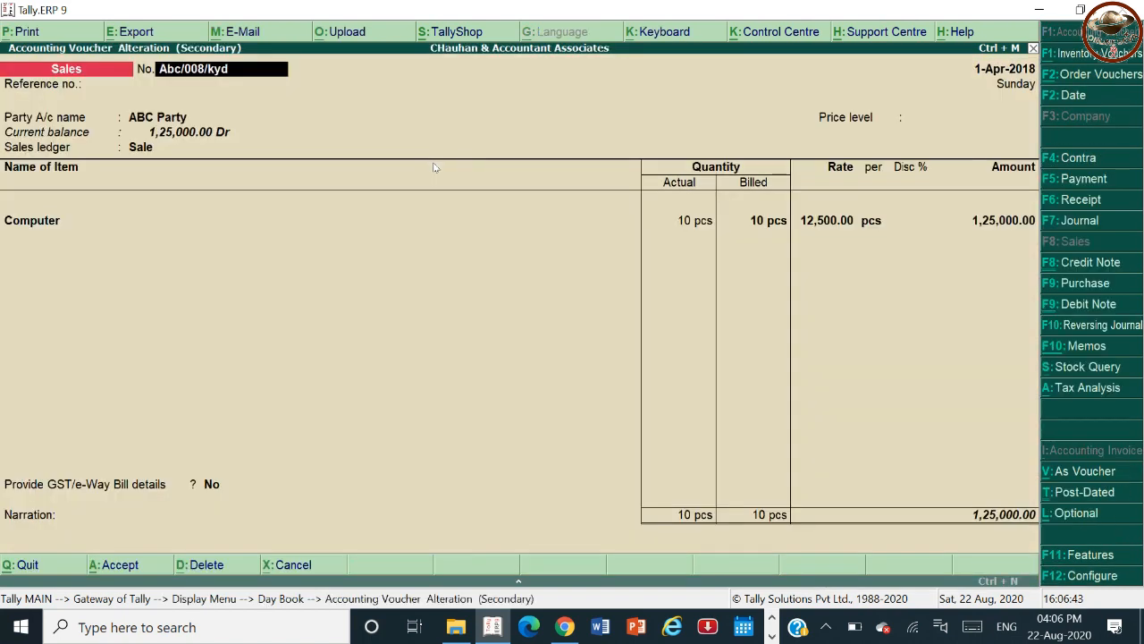
{"action": "key", "text": "Escape"}
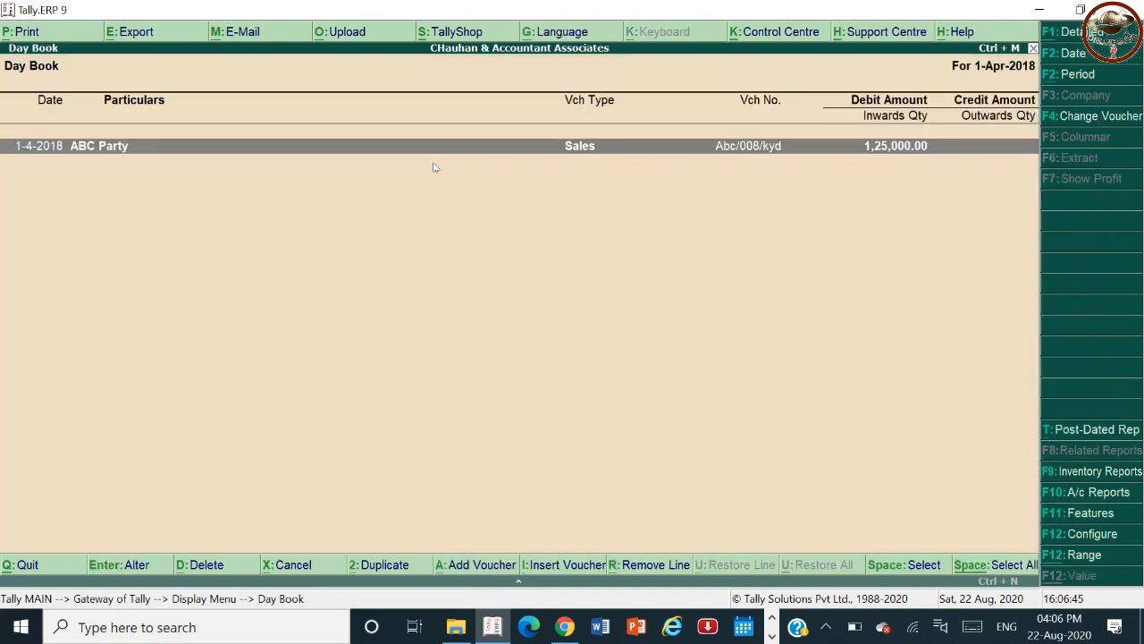
{"action": "key", "text": "Escape"}
{"action": "key", "text": "Escape"}
Start a new Debit Note voucher using the Interest voucher class.
{"action": "key", "text": "Down"}
{"action": "key", "text": "Down"}
{"action": "key", "text": "Down"}
{"action": "key", "text": "Down"}
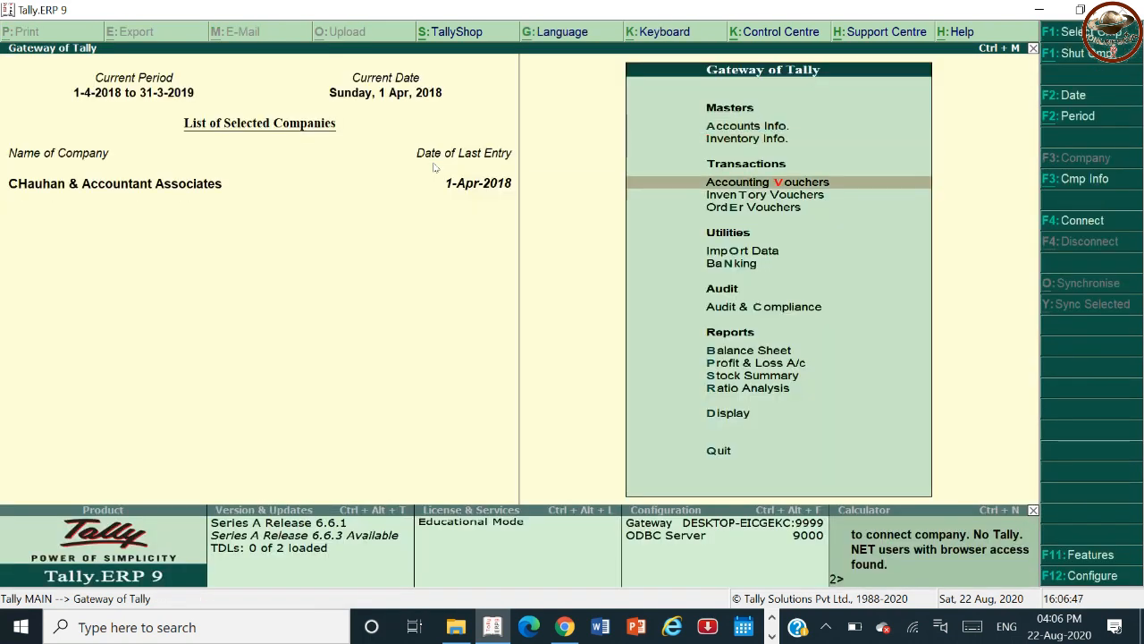
{"action": "key", "text": "Return"}
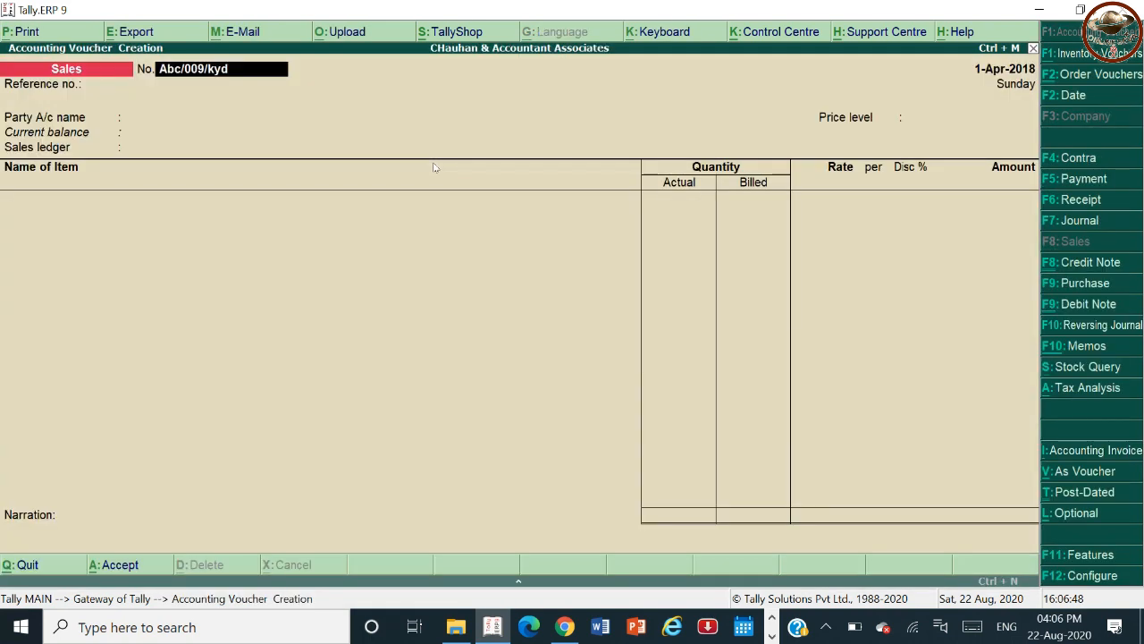
{"action": "left_click", "coordinate": [1064, 308]}
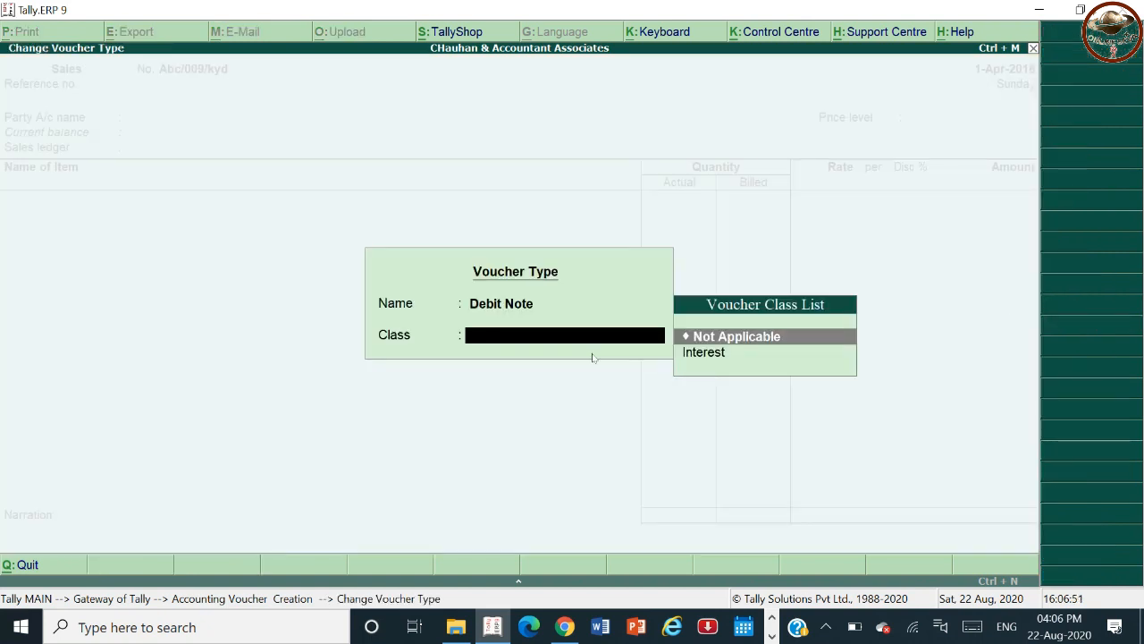
{"action": "key", "text": "Down"}
{"action": "key", "text": "Return"}
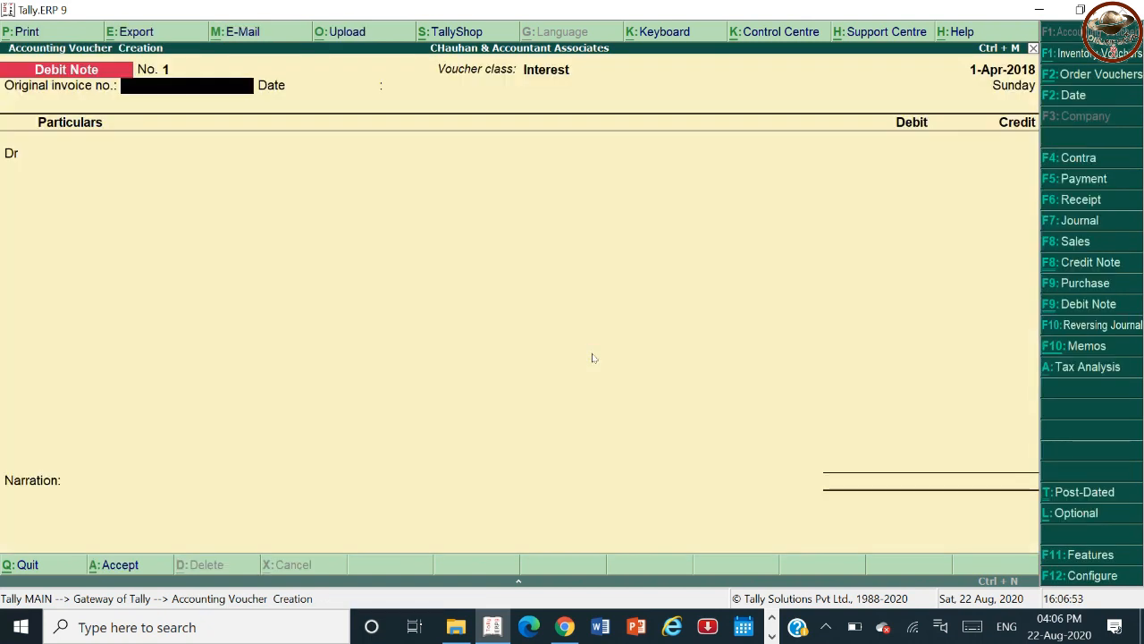
Enter Abc/008/kyd as the original invoice number and date the debit note 1-8-2018.
{"action": "type", "text": "Abc/008/kyd"}
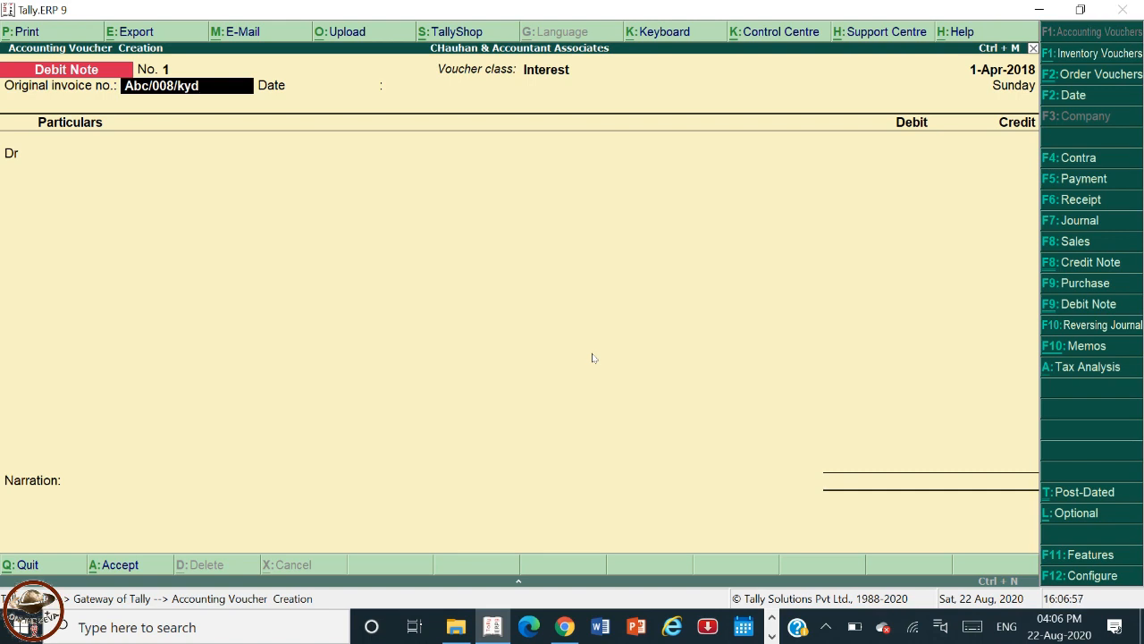
{"action": "key", "text": "F2"}
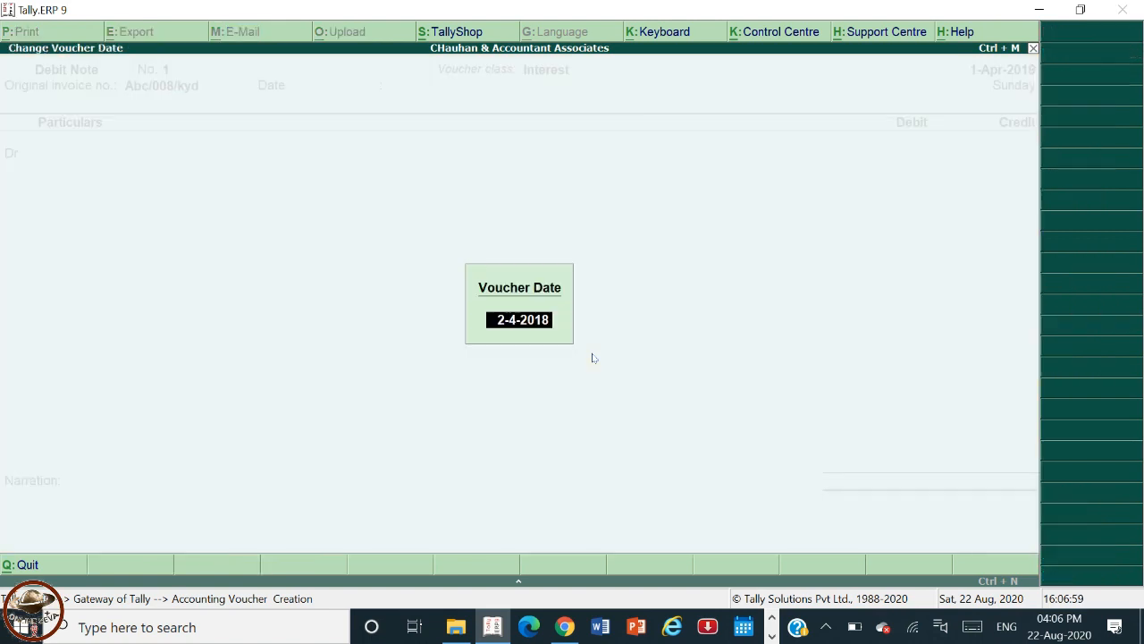
{"action": "type", "text": "1.8"}
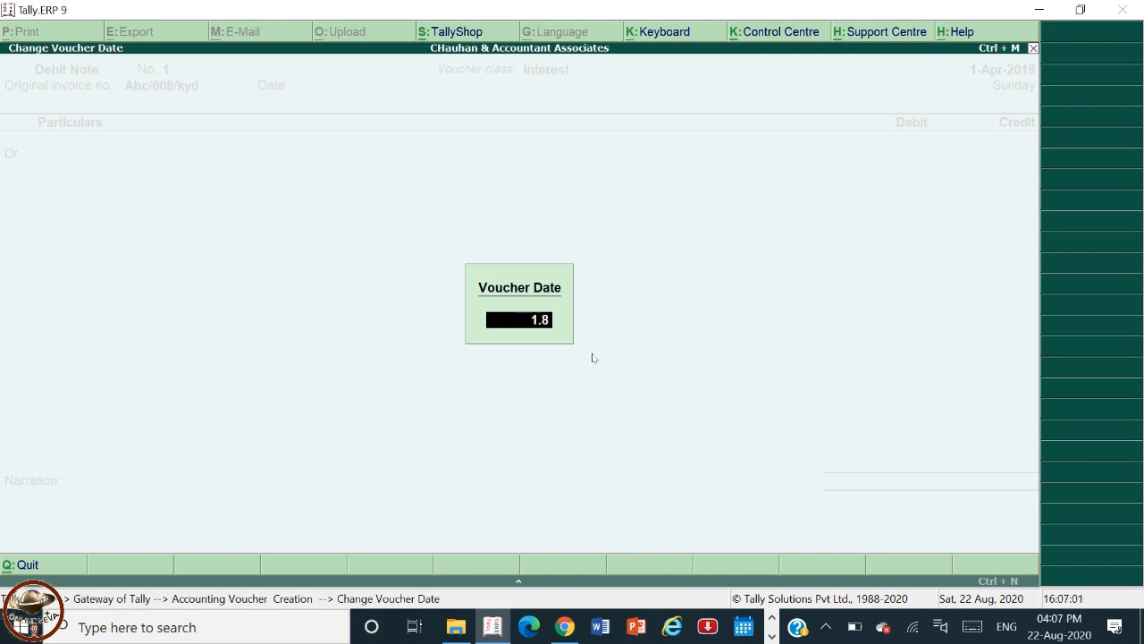
{"action": "type", "text": ".18"}
{"action": "key", "text": "Return"}
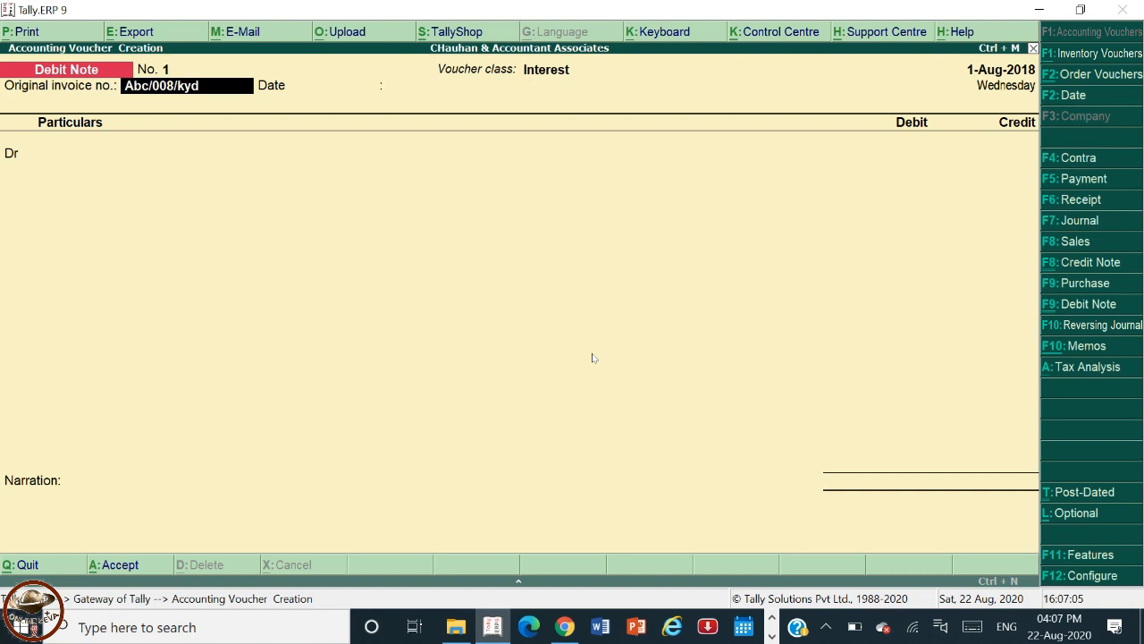
{"action": "key", "text": "Return"}
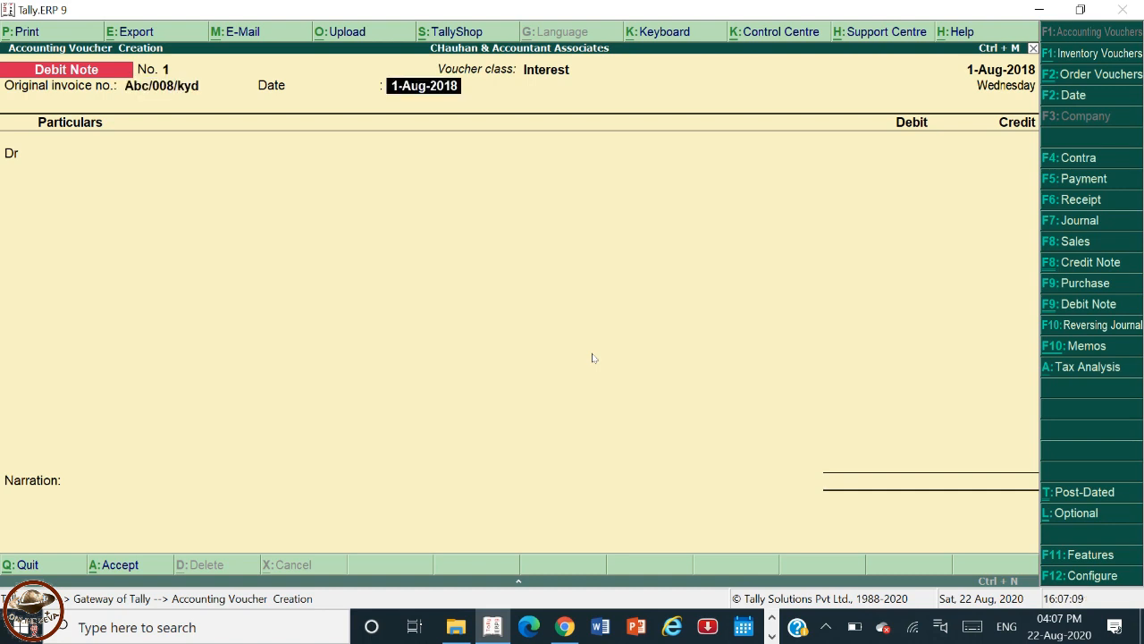
{"action": "key", "text": "Return"}
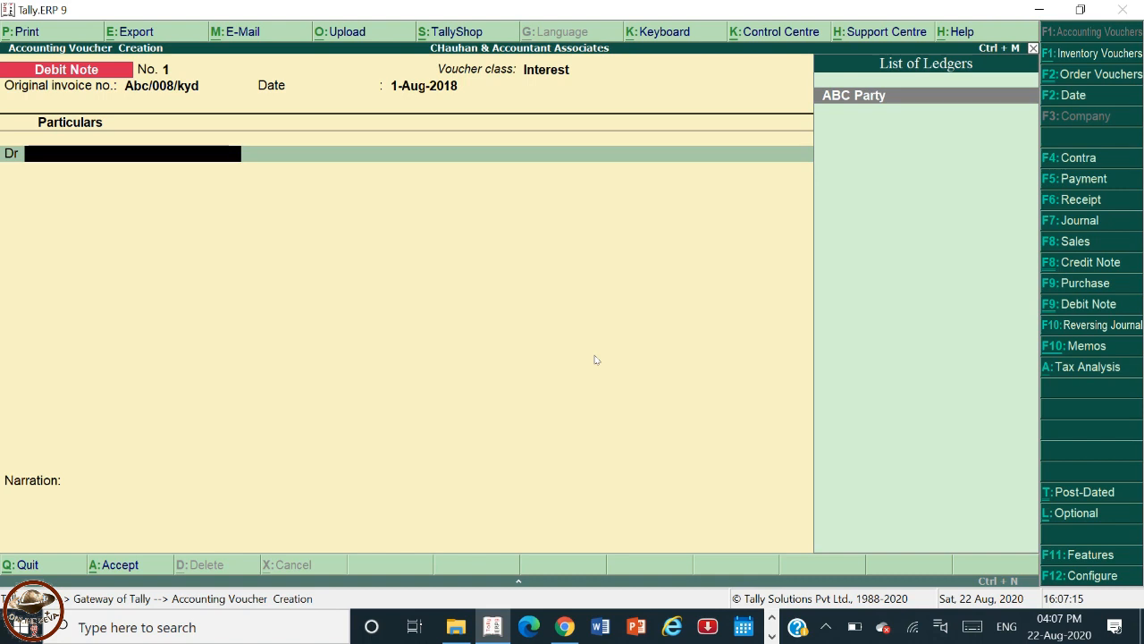
Debit ABC Party on the debit note and pick the interest on bill Abc/008/kyd as its amount.
{"action": "key", "text": "Return"}
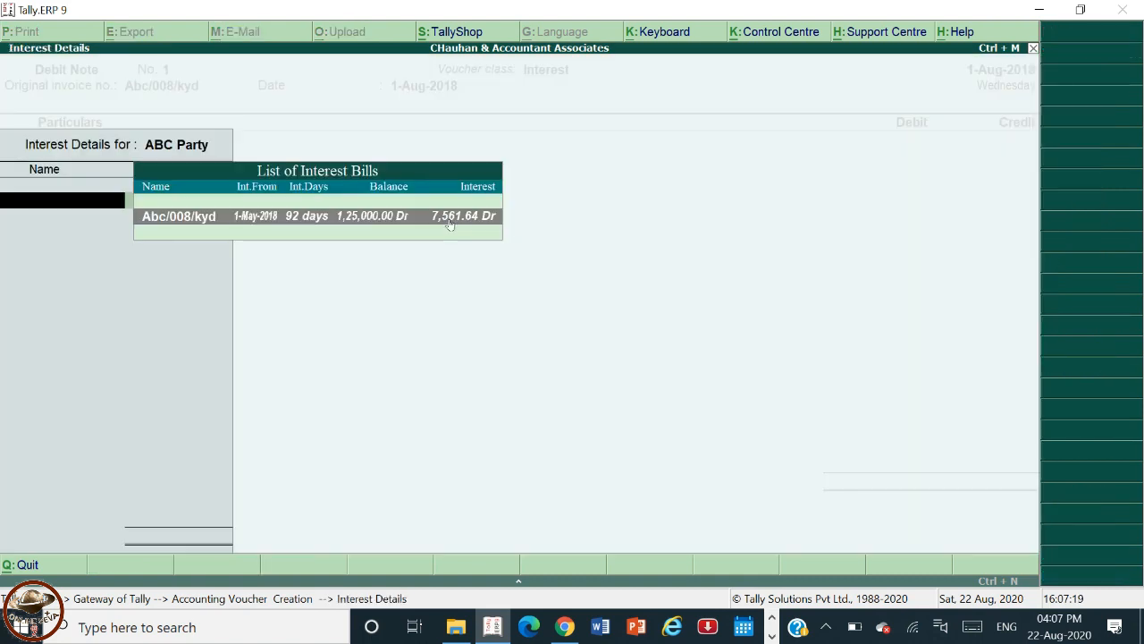
{"action": "key", "text": "Return"}
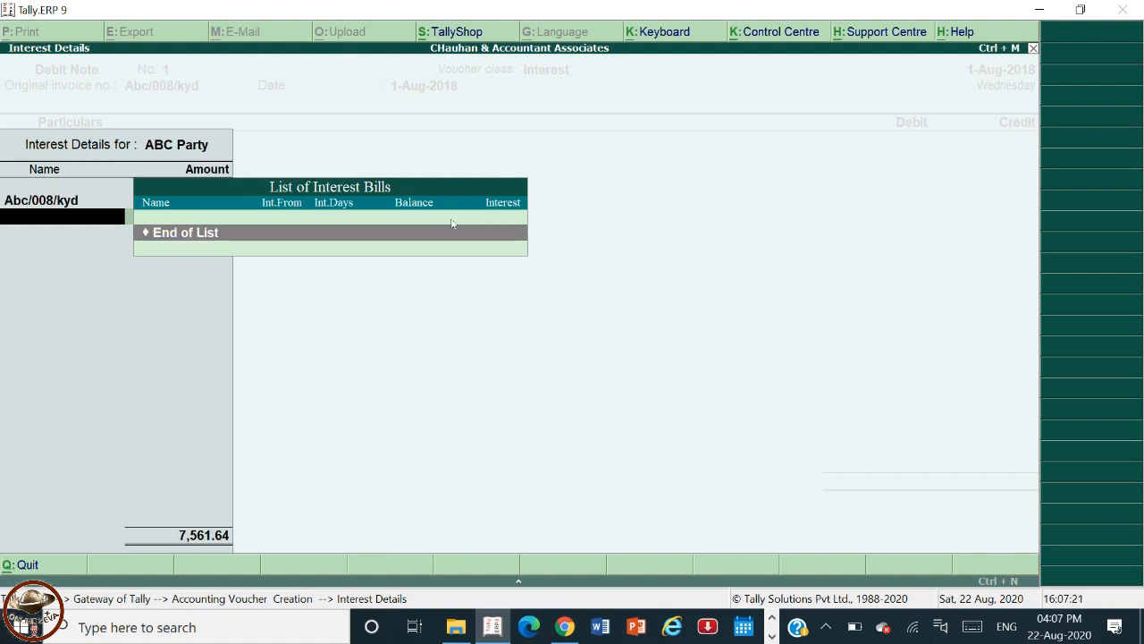
{"action": "key", "text": "Return"}
Accept the 7,561.64 debit and add a New Ref bill named Debit/001 in the bill-wise details.
{"action": "key", "text": "Return"}
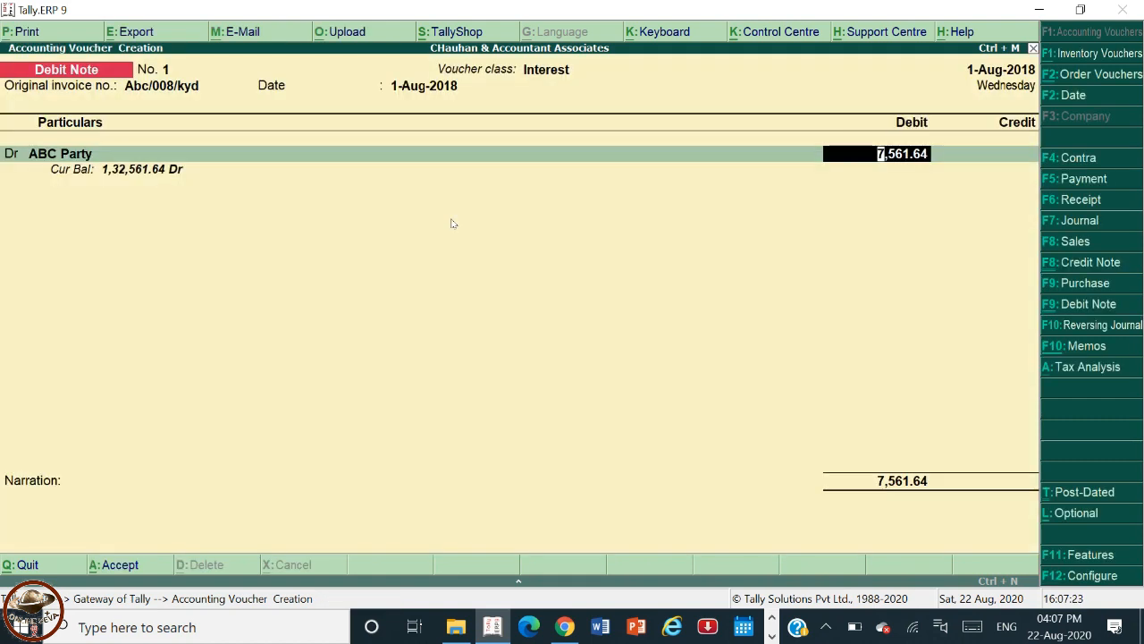
{"action": "key", "text": "Return"}
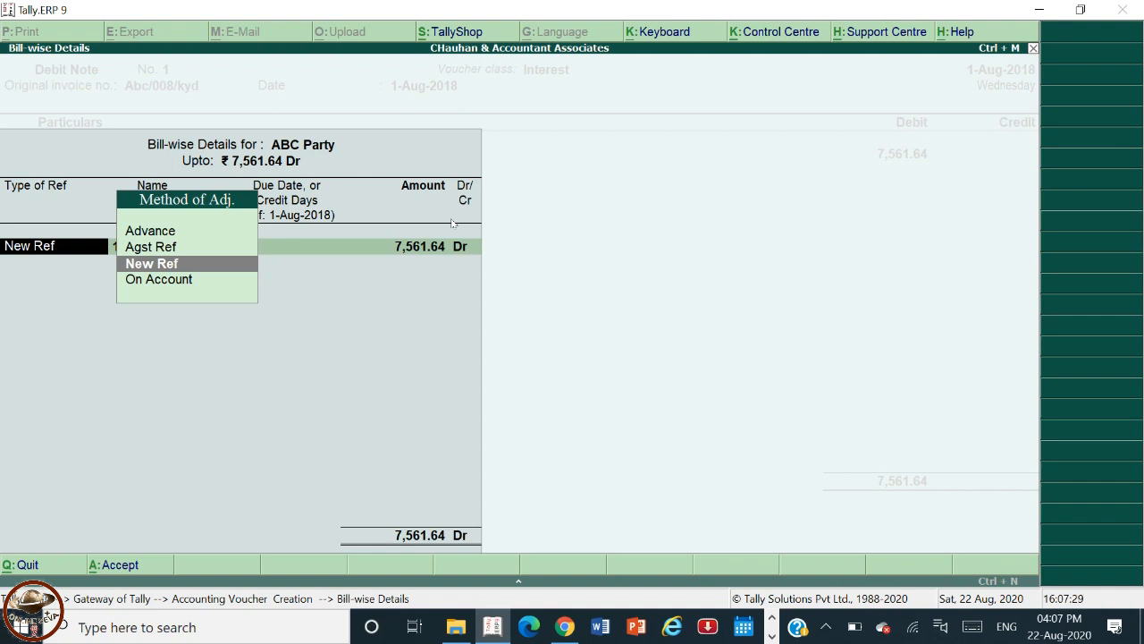
{"action": "key", "text": "Return"}
{"action": "type", "text": "Debit/001"}
{"action": "key", "text": "Return"}
{"action": "key", "text": "Return"}
Accept the bill's interest parameters of 24% per 365-day year, applicable Always, from the invoice due date.
{"action": "key", "text": "Return"}
{"action": "key", "text": "Return"}
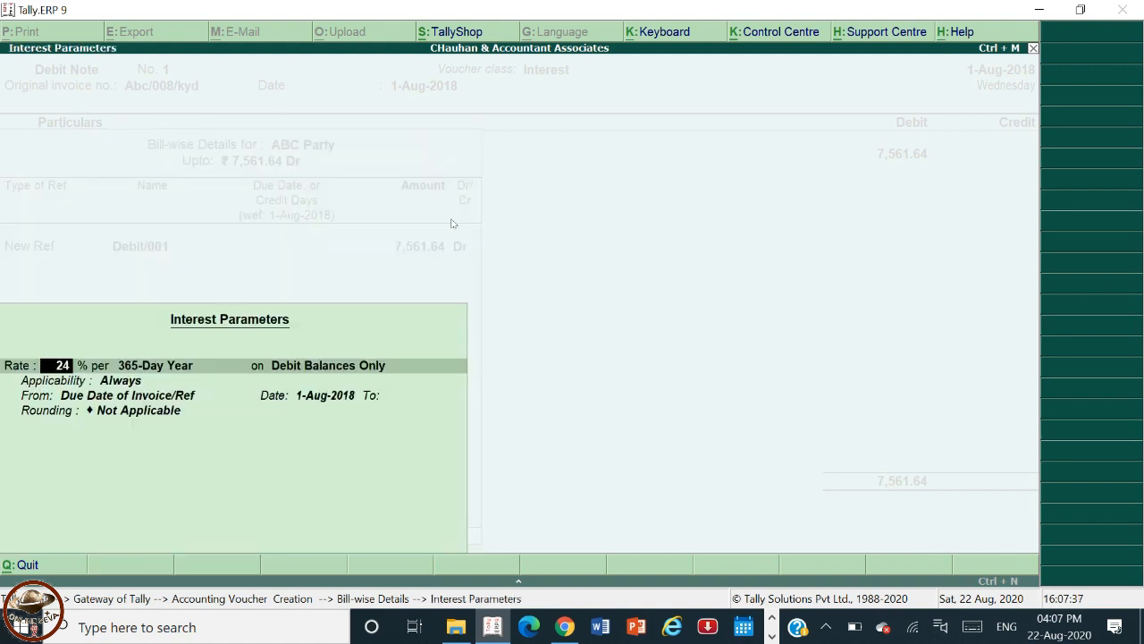
{"action": "key", "text": "Return"}
{"action": "key", "text": "Return"}
{"action": "key", "text": "Return"}
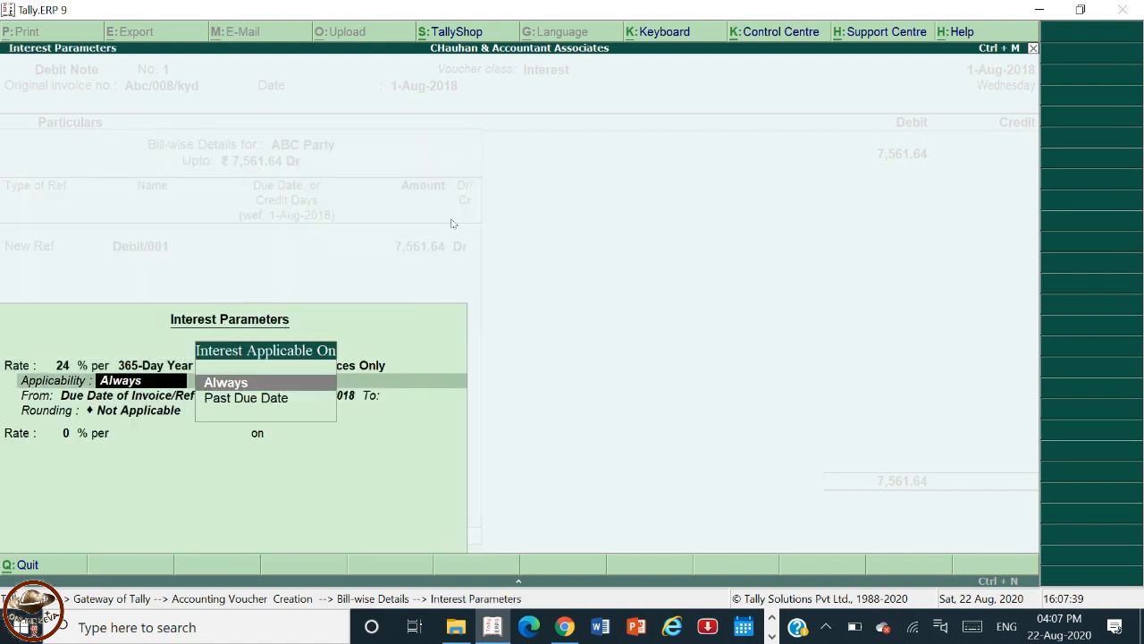
{"action": "key", "text": "Return"}
{"action": "key", "text": "Return"}
{"action": "key", "text": "Return"}
{"action": "key", "text": "Return"}
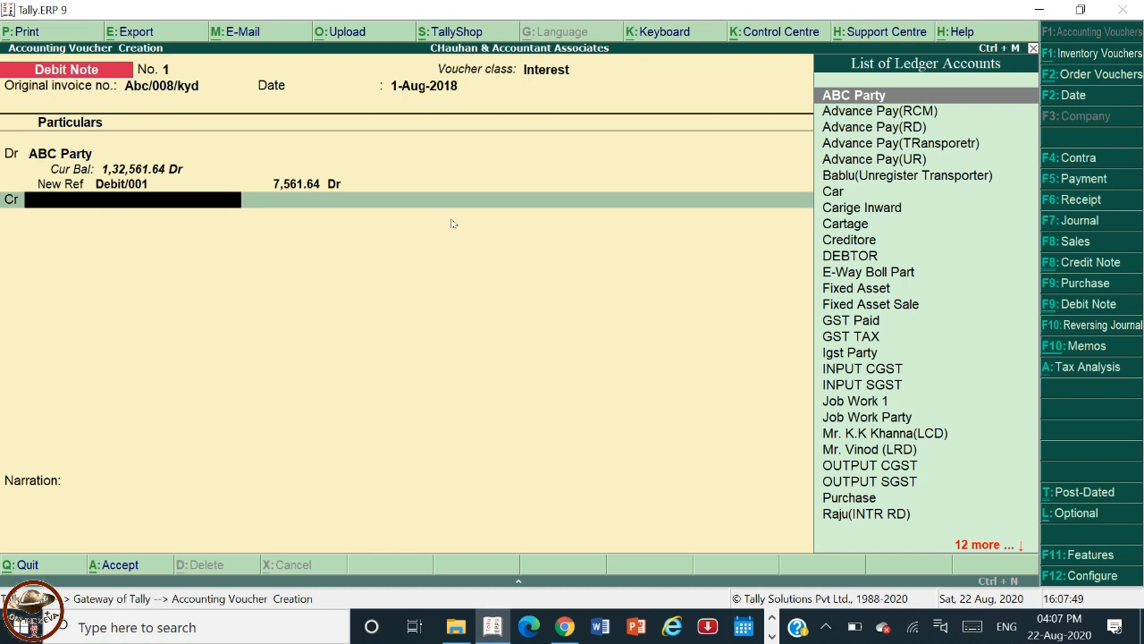
Create a ledger named Interest Recived under Indirect Incomes and select it as the credit account.
{"action": "key", "text": "alt+c"}
{"action": "type", "text": "Int"}
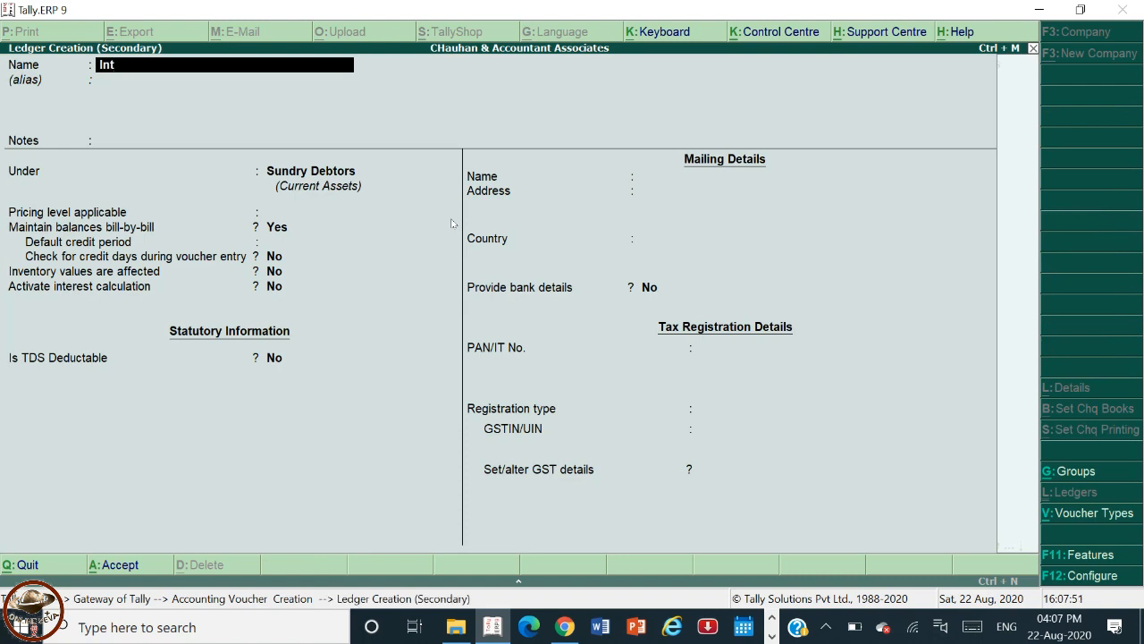
{"action": "type", "text": "erest Recived"}
{"action": "key", "text": "Return"}
{"action": "key", "text": "Return"}
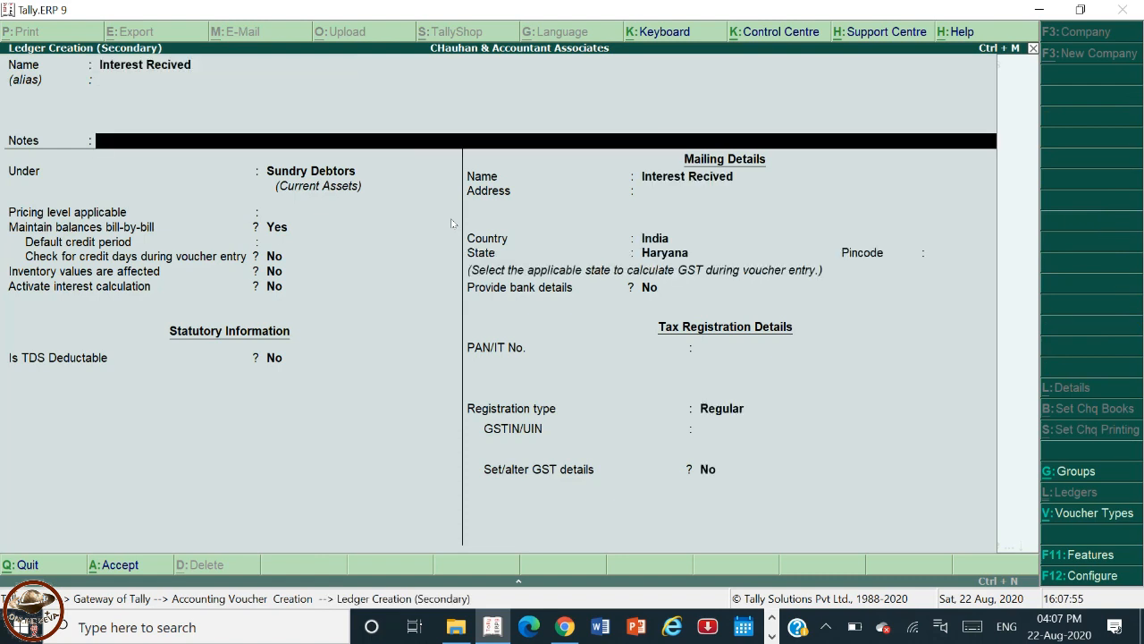
{"action": "key", "text": "Return"}
{"action": "type", "text": "In"}
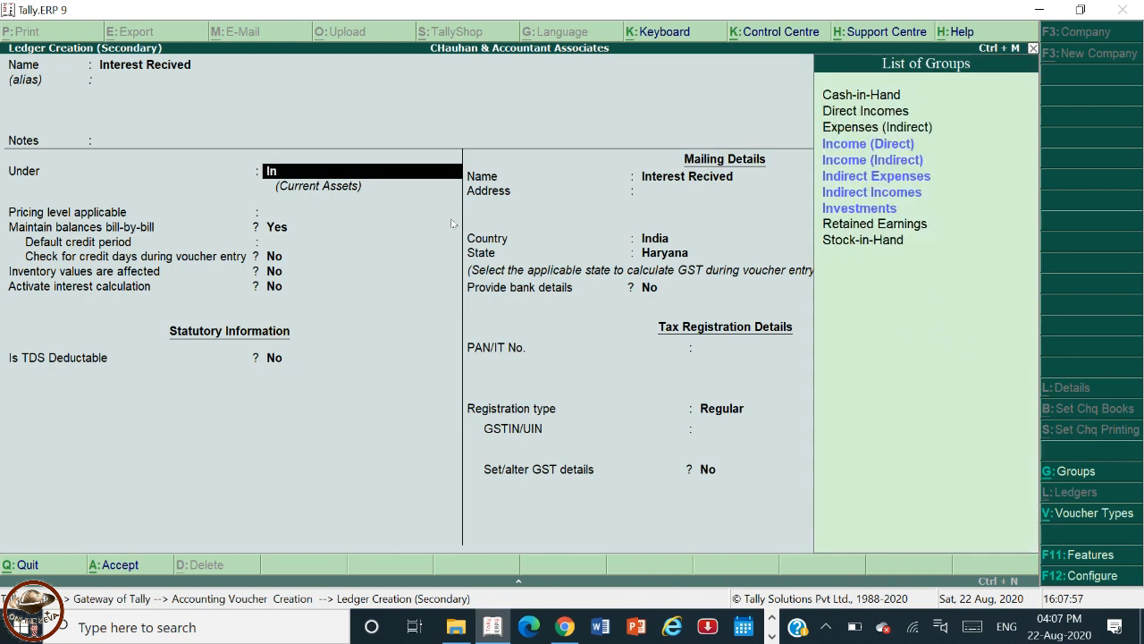
{"action": "key", "text": "Down"}
{"action": "key", "text": "Down"}
{"action": "key", "text": "Down"}
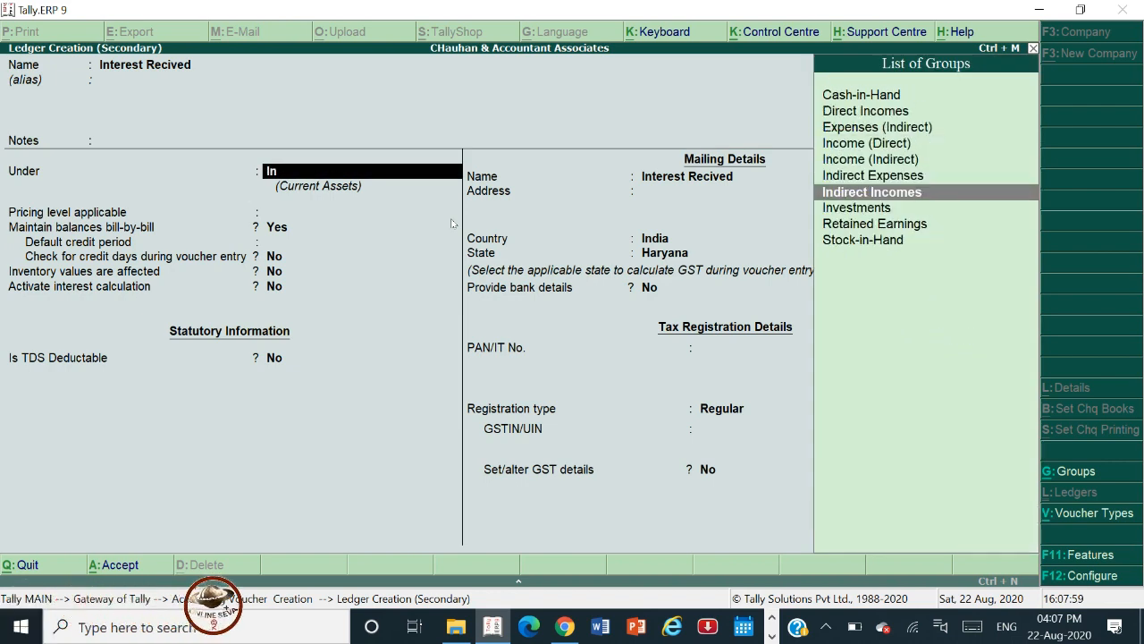
{"action": "key", "text": "Return"}
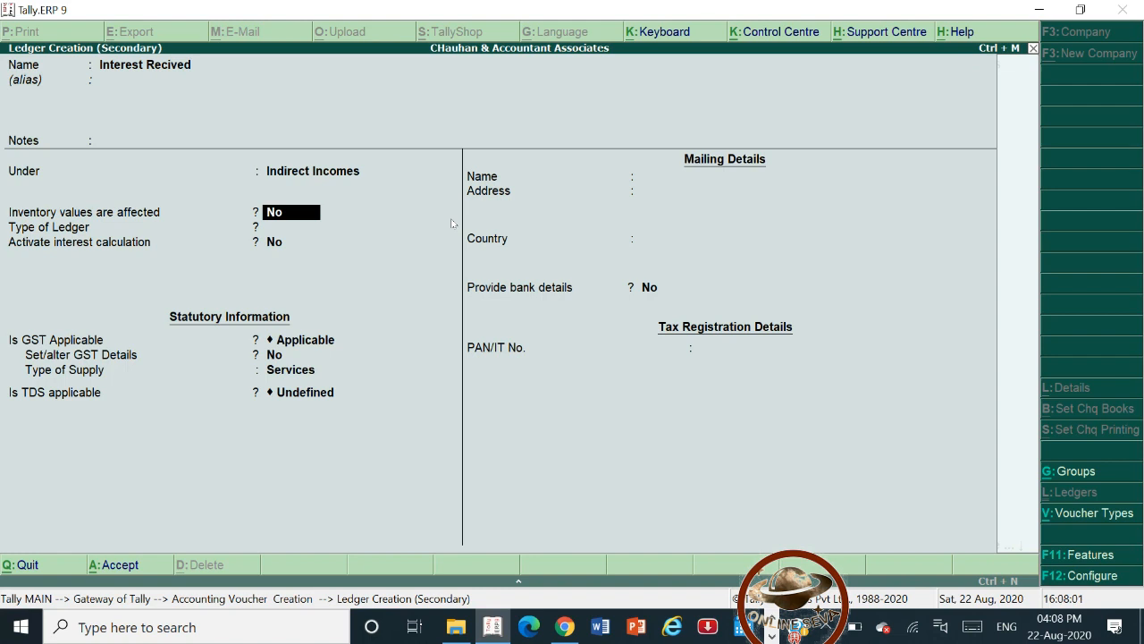
{"action": "key", "text": "ctrl+a"}
{"action": "key", "text": "Return"}
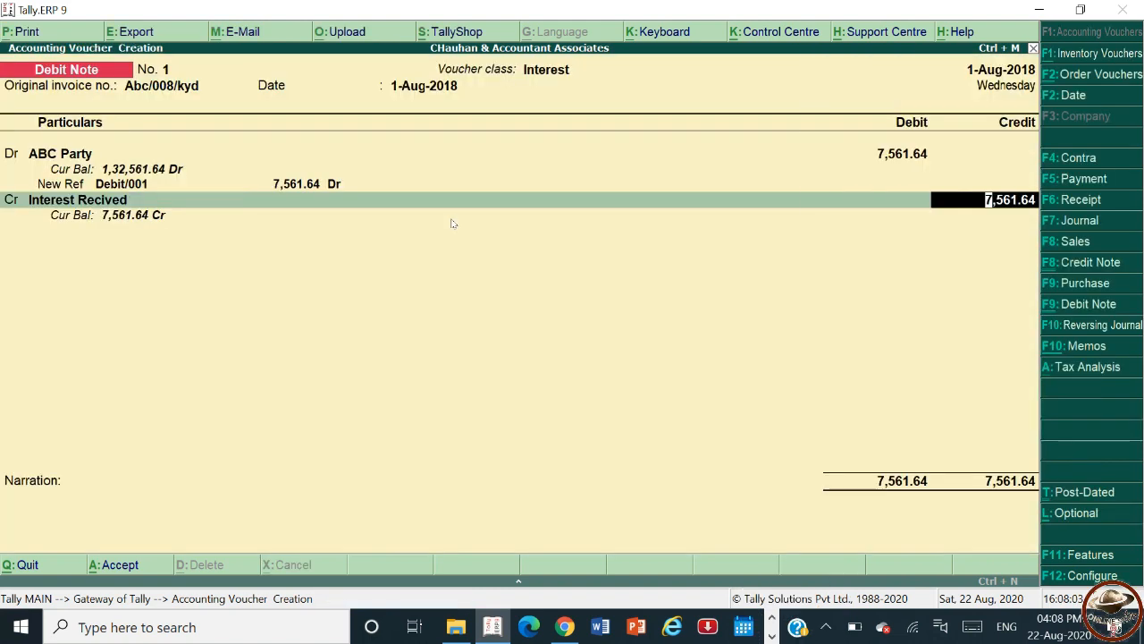
Accept the 7,561.64 credit and save the interest debit note.
{"action": "key", "text": "Return"}
{"action": "key", "text": "Return"}
{"action": "key", "text": "Return"}
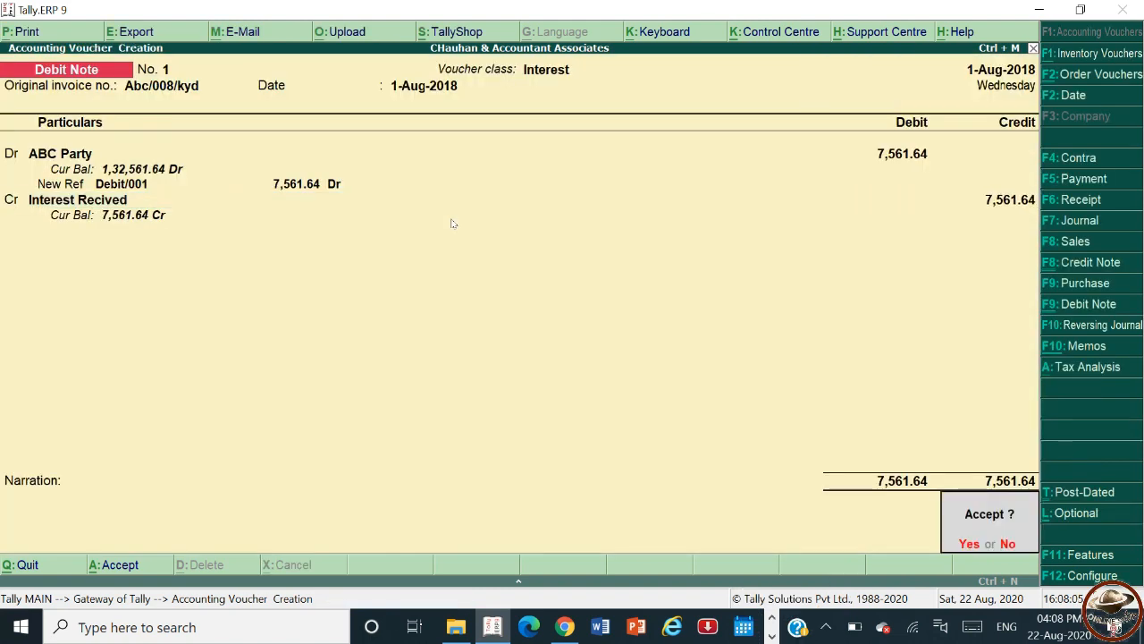
Leave voucher entry and view the Ledger Interest report for ABC Party with the period ending 1-8-2018.
{"action": "key", "text": "Return"}
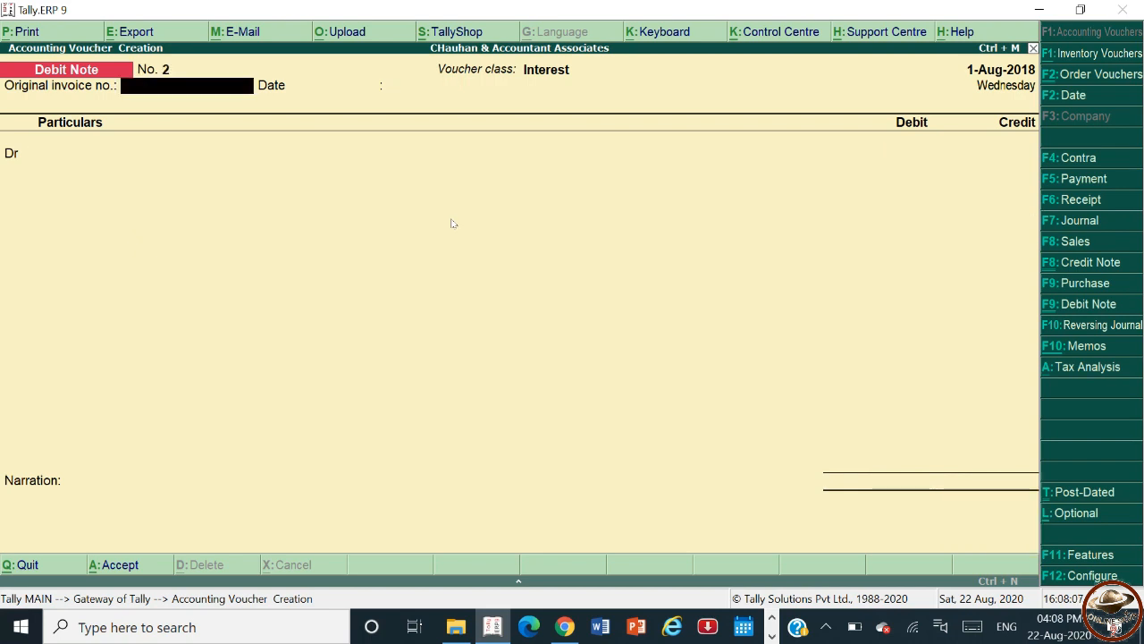
{"action": "key", "text": "Escape"}
{"action": "key", "text": "Return"}
{"action": "key", "text": "Escape"}
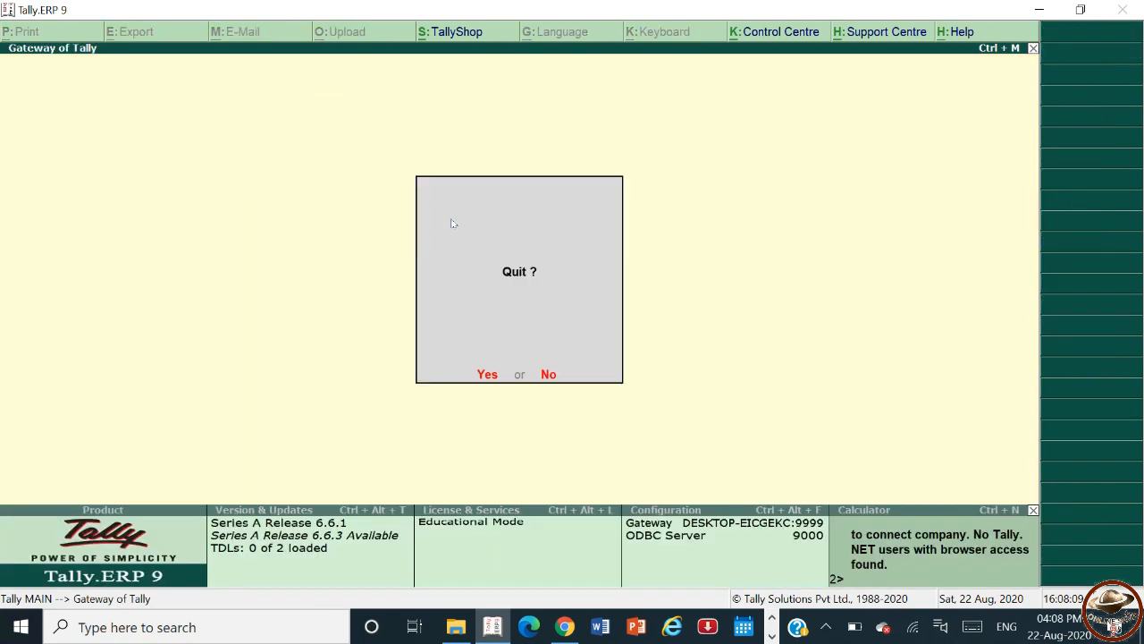
{"action": "key", "text": "Escape"}
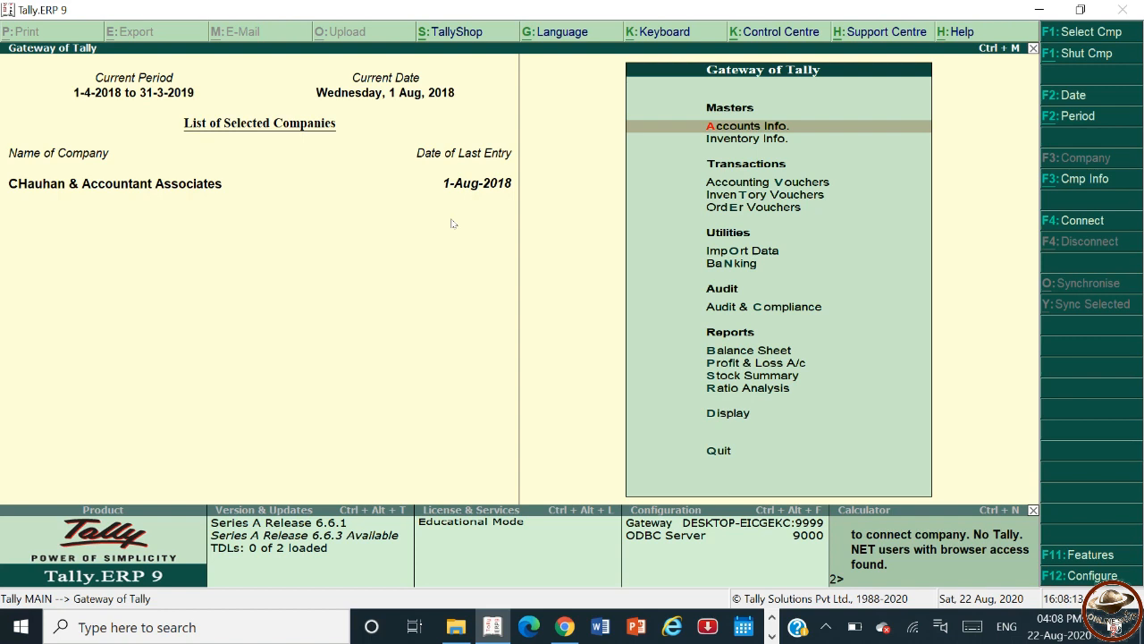
{"action": "key", "text": "d"}
{"action": "key", "text": "Down"}
{"action": "key", "text": "Down"}
{"action": "key", "text": "Down"}
{"action": "key", "text": "Down"}
{"action": "key", "text": "Up"}
{"action": "key", "text": "Return"}
{"action": "key", "text": "Down"}
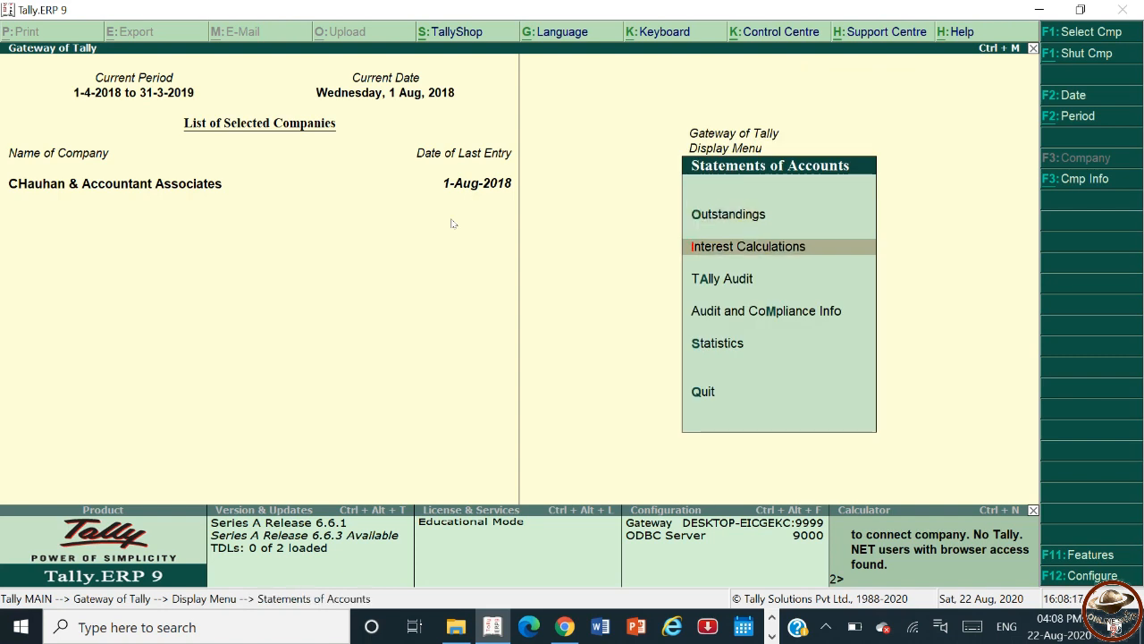
{"action": "key", "text": "Return"}
{"action": "key", "text": "Down"}
{"action": "key", "text": "Down"}
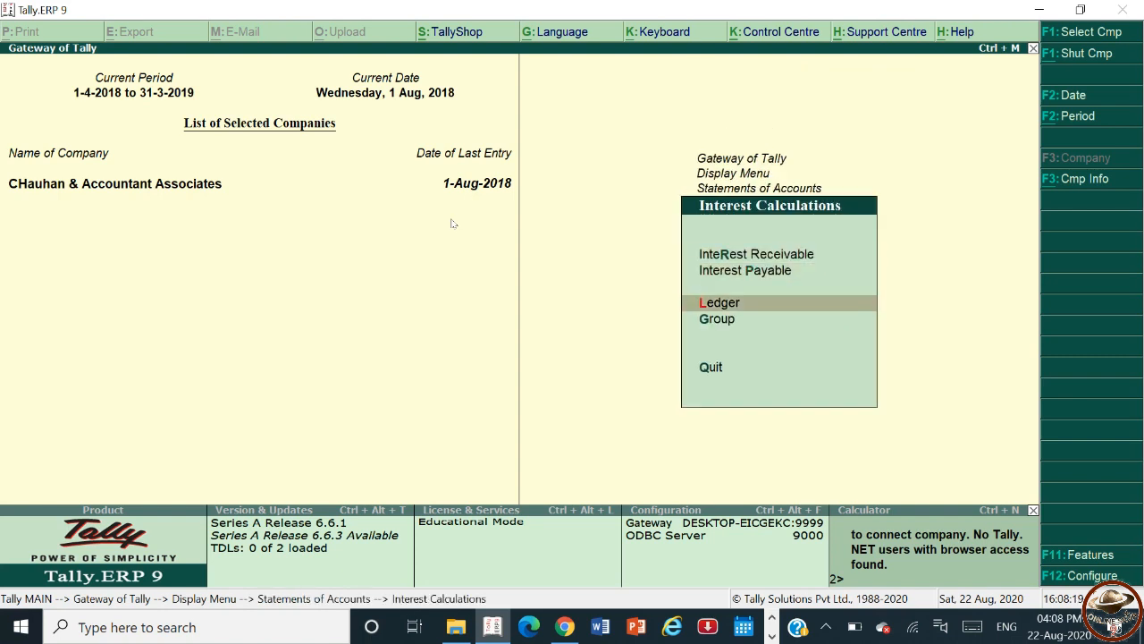
{"action": "key", "text": "Return"}
{"action": "key", "text": "F2"}
{"action": "key", "text": "Return"}
{"action": "type", "text": "1.8.18"}
{"action": "key", "text": "Return"}
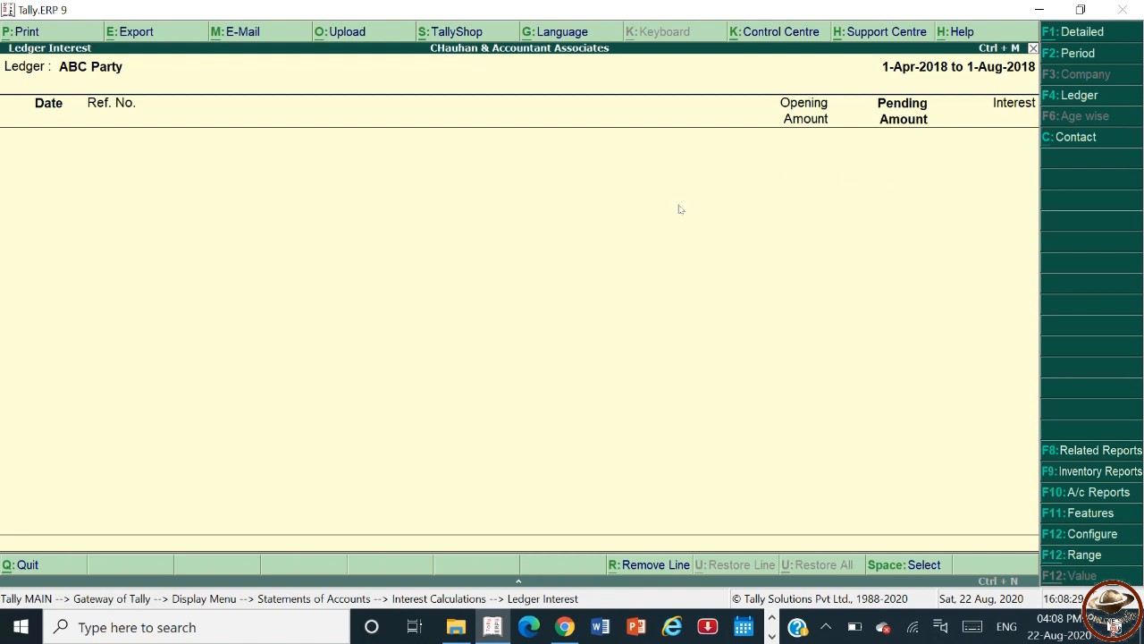
Open the detailed Balance Sheet and drill into the Sundry Debtors group summary to review ABC Party's balance.
{"action": "key", "text": "Escape"}
{"action": "key", "text": "Escape"}
{"action": "key", "text": "Escape"}
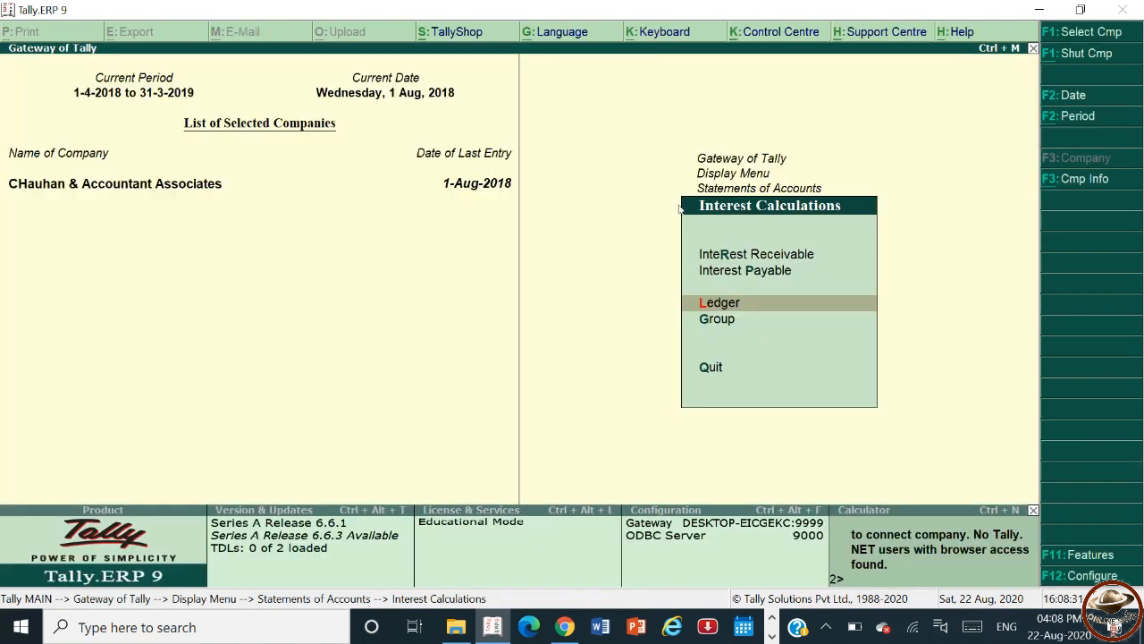
{"action": "key", "text": "Escape"}
{"action": "key", "text": "Escape"}
{"action": "key", "text": "Escape"}
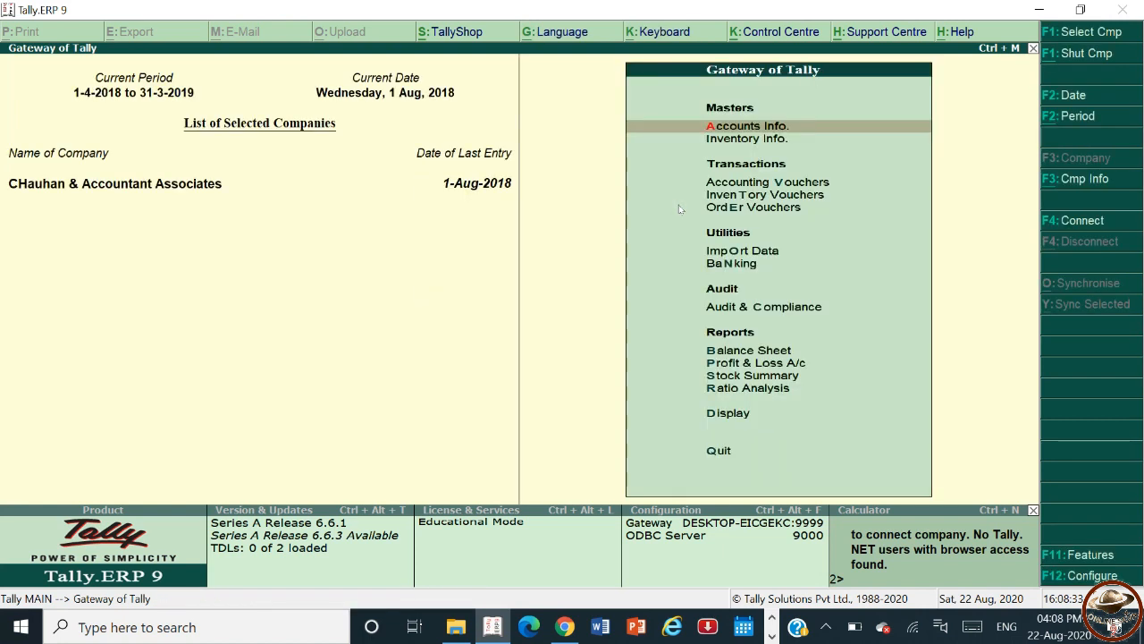
{"action": "key", "text": "Down"}
{"action": "key", "text": "Down"}
{"action": "key", "text": "Down"}
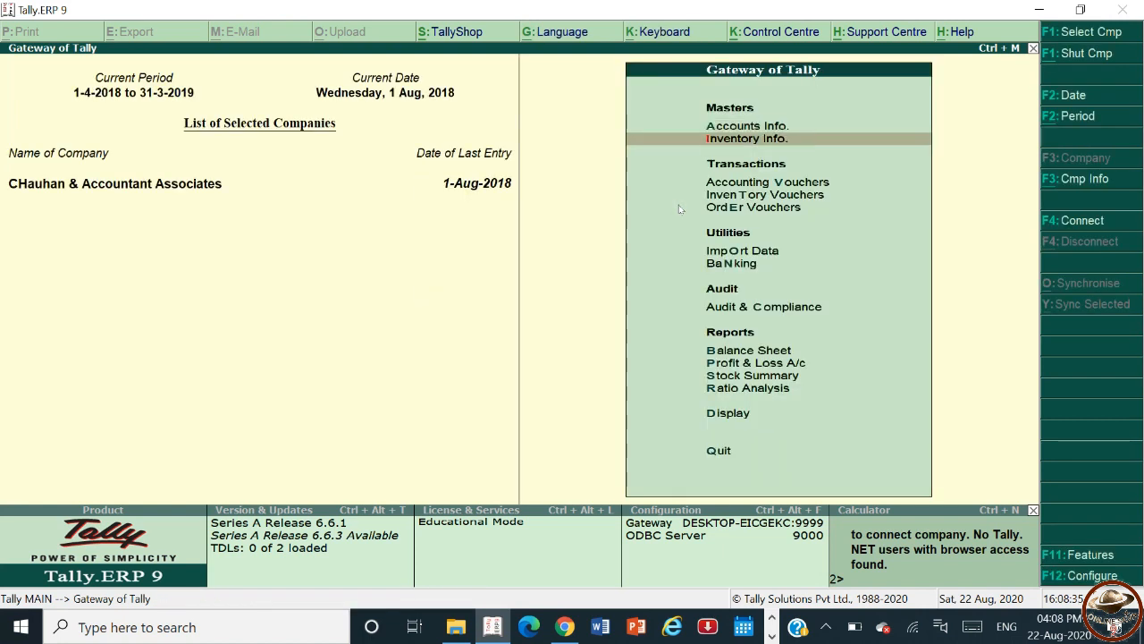
{"action": "key", "text": "Up"}
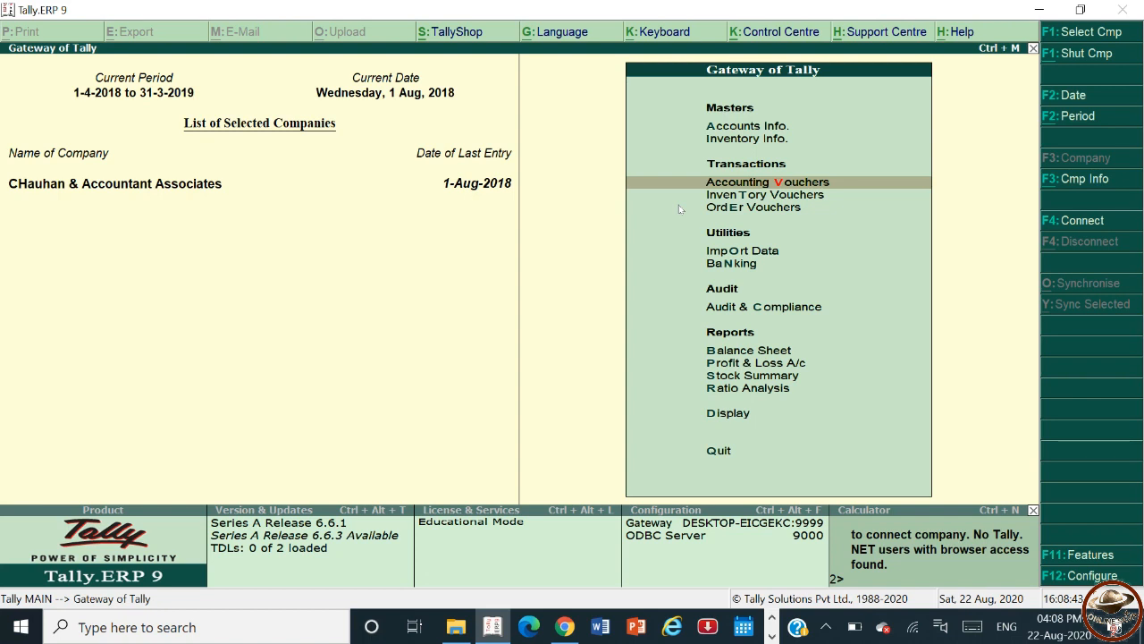
{"action": "key", "text": "b"}
{"action": "key", "text": "alt+F1"}
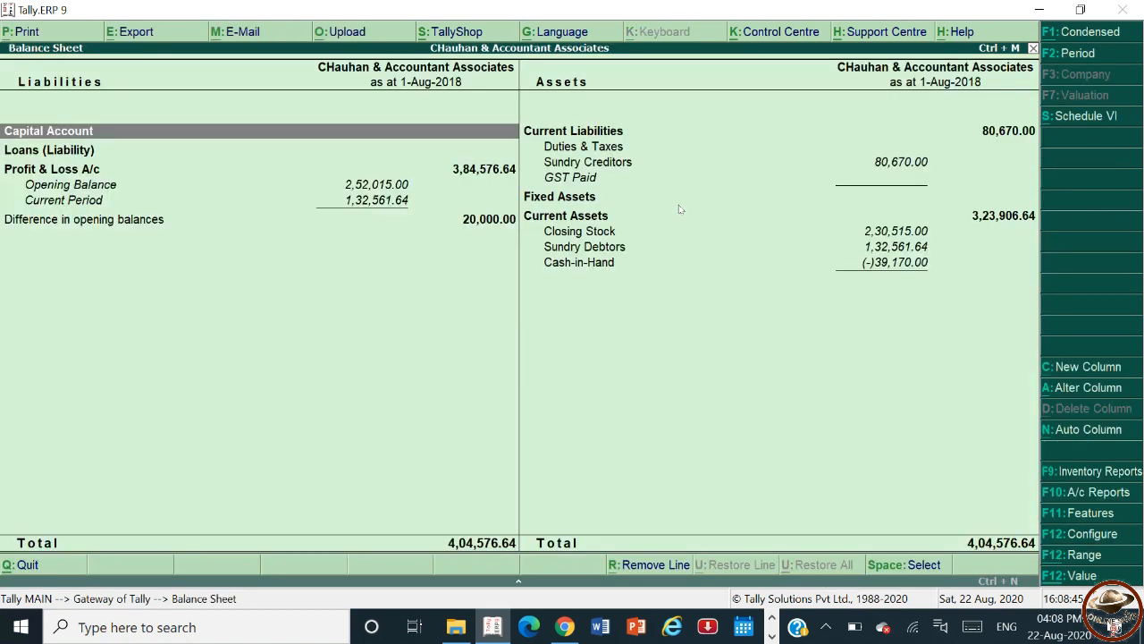
{"action": "key", "text": "Right"}
{"action": "key", "text": "Down"}
{"action": "key", "text": "Down"}
{"action": "key", "text": "Down"}
{"action": "key", "text": "Down"}
{"action": "key", "text": "Down"}
{"action": "key", "text": "Down"}
{"action": "key", "text": "Down"}
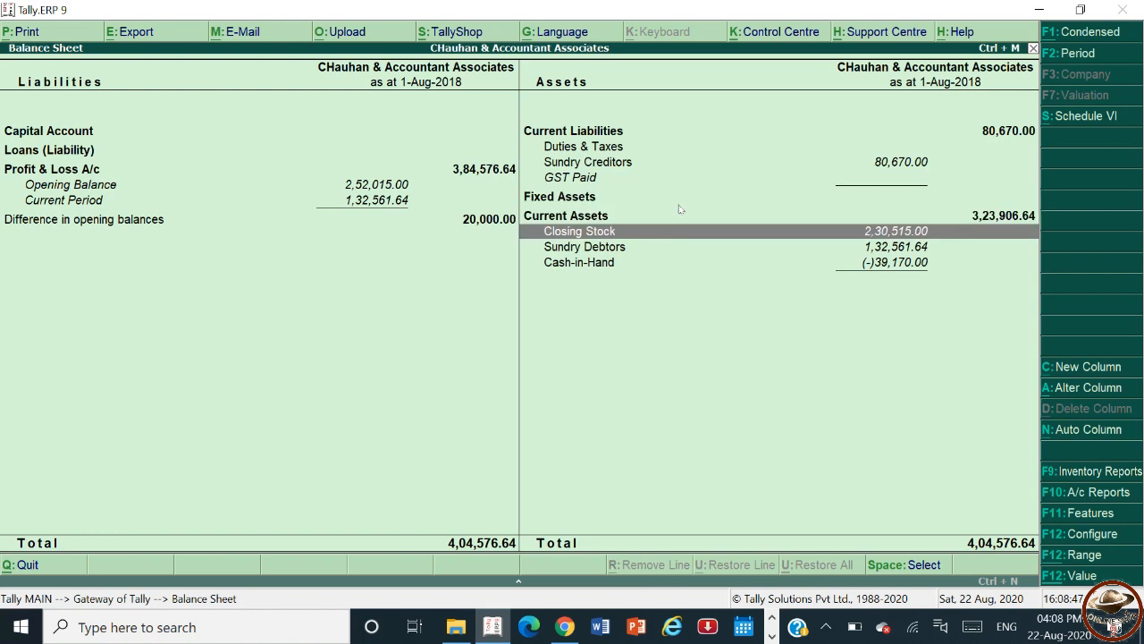
{"action": "key", "text": "Return"}
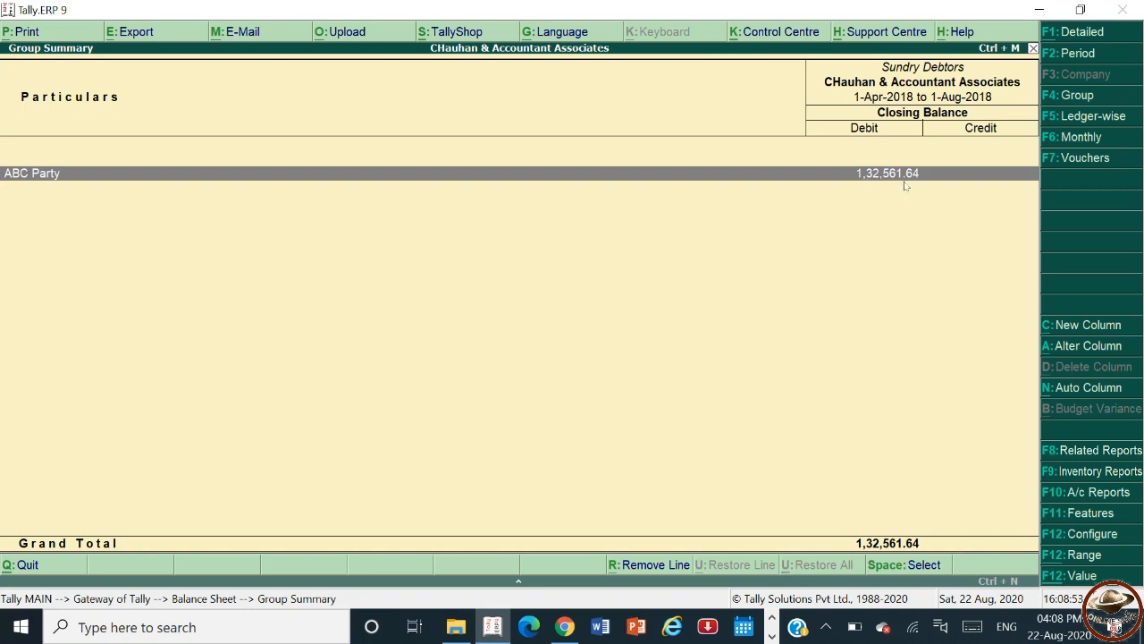
{"action": "key", "text": "Escape"}
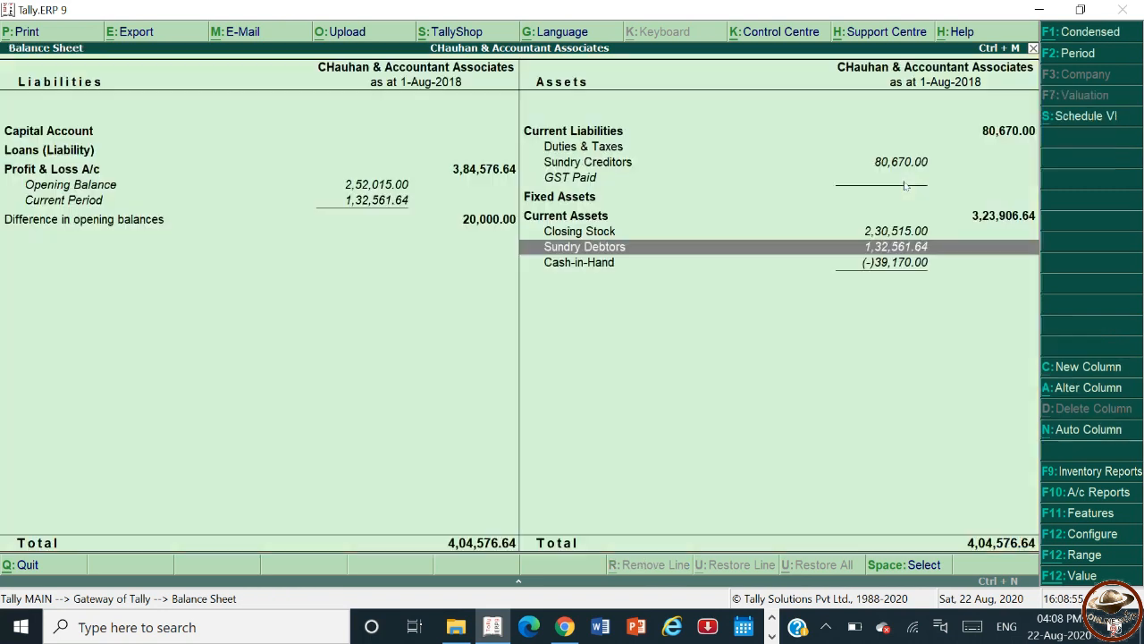
Return to voucher entry and start a Receipt voucher crediting ABC Party.
{"action": "key", "text": "Escape"}
{"action": "key", "text": "Escape"}
{"action": "key", "text": "Escape"}
{"action": "left_click", "coordinate": [905, 184]}
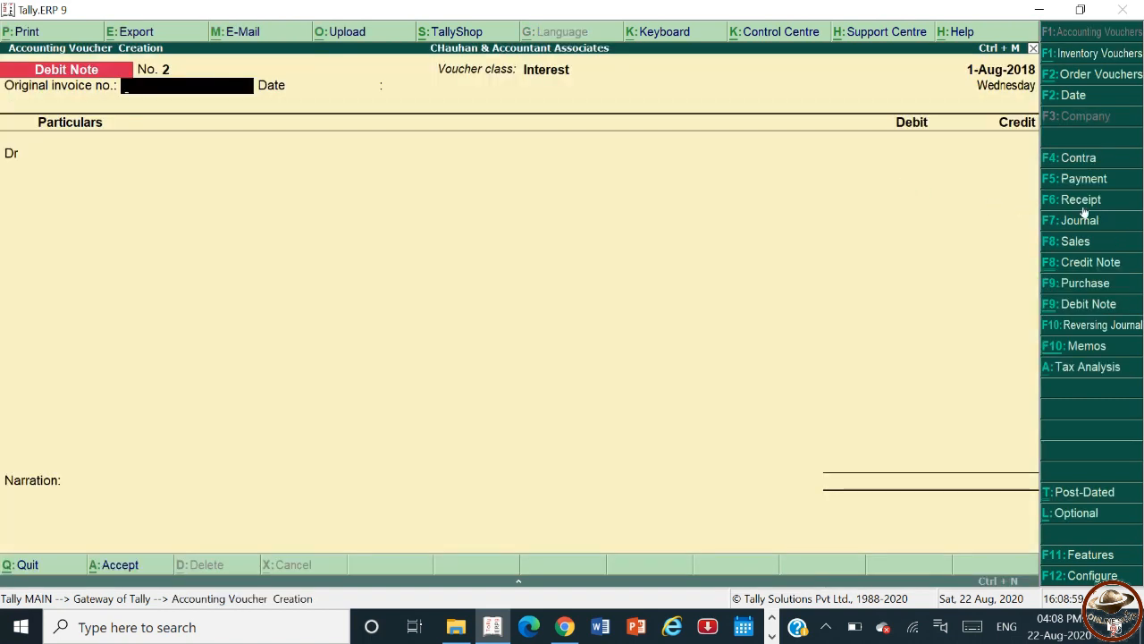
{"action": "left_click", "coordinate": [1083, 206]}
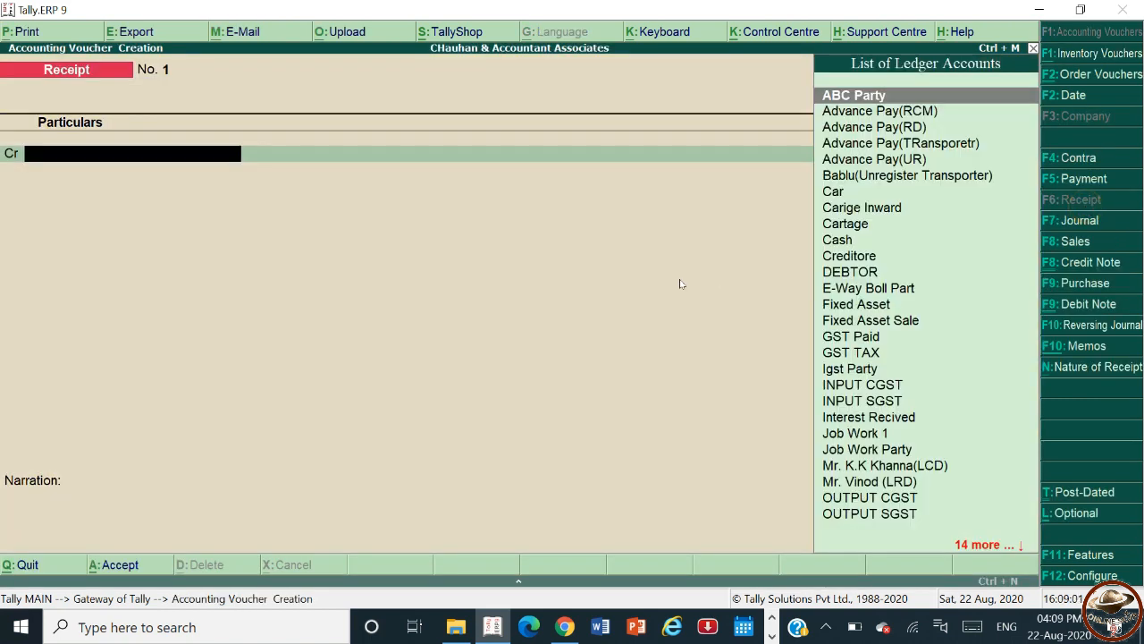
{"action": "type", "text": "Abc"}
{"action": "key", "text": "Return"}
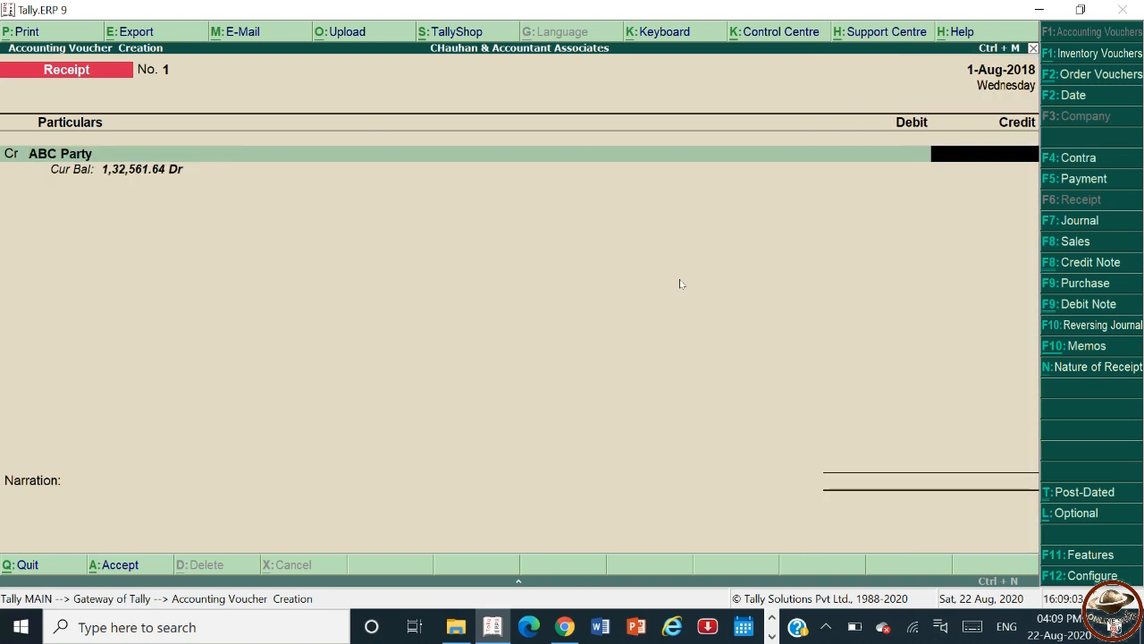
Enter 132561.64 as ABC Party's credit amount in the receipt.
{"action": "type", "text": "132"}
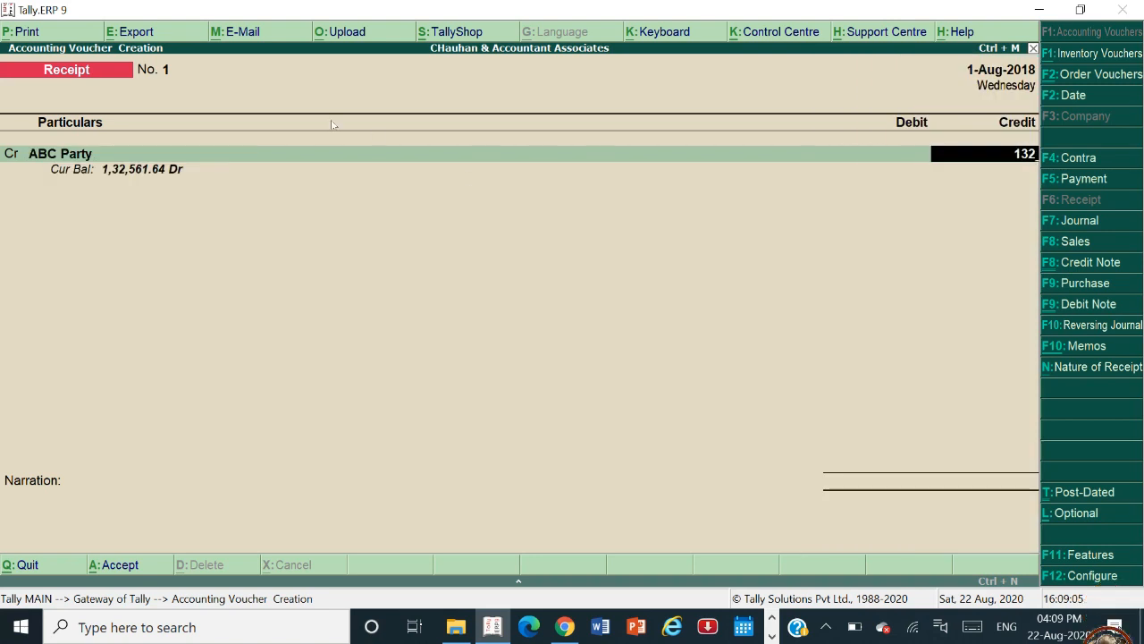
{"action": "type", "text": "561.64"}
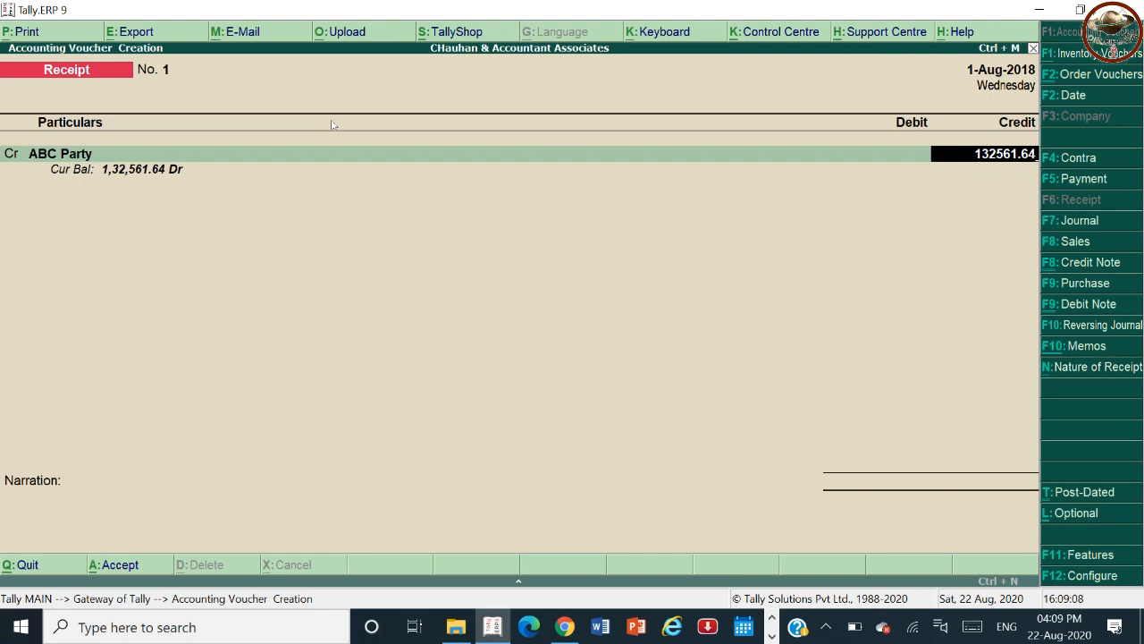
{"action": "key", "text": "Return"}
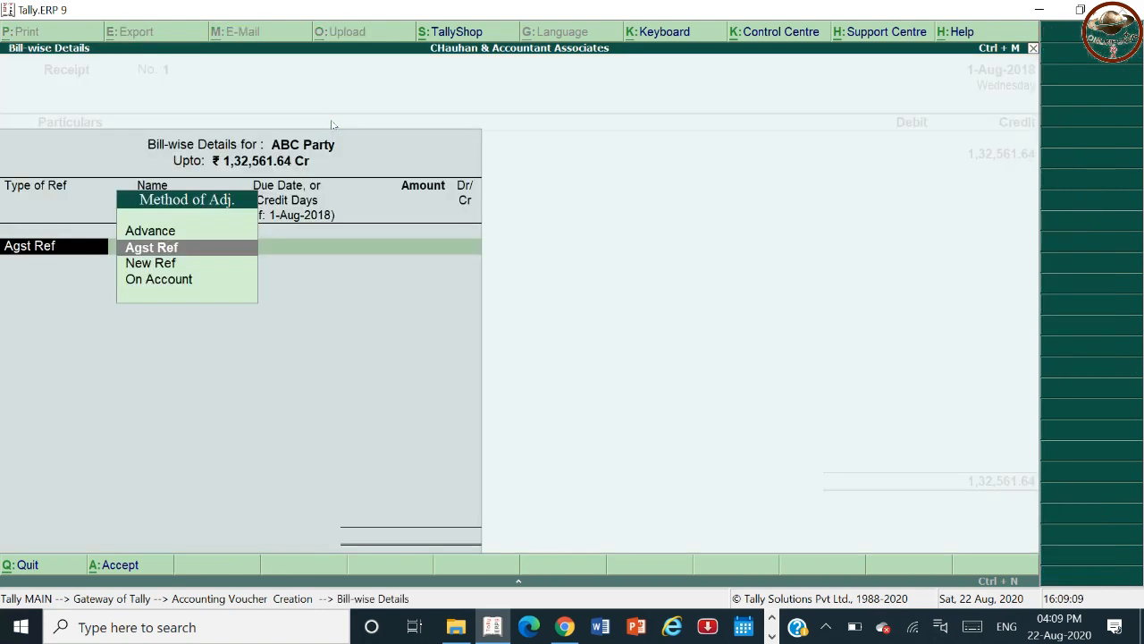
Allocate the receipt against ABC Party's pending bills Abc/008/kyd and Debit/001 as Agst Ref entries.
{"action": "key", "text": "Return"}
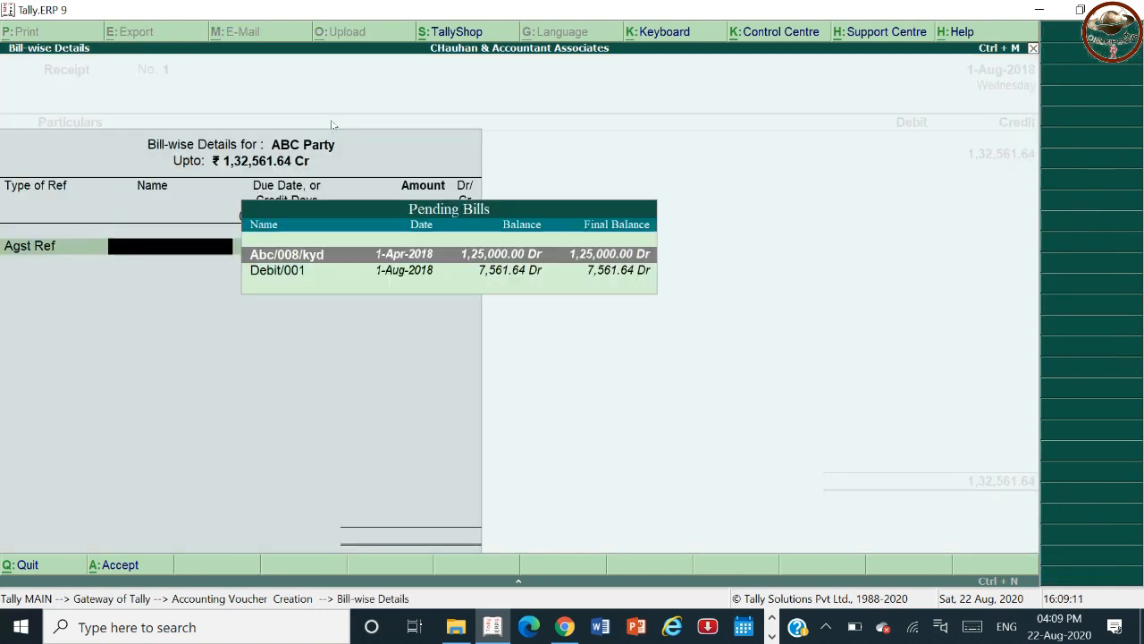
{"action": "key", "text": "Return"}
{"action": "key", "text": "Return"}
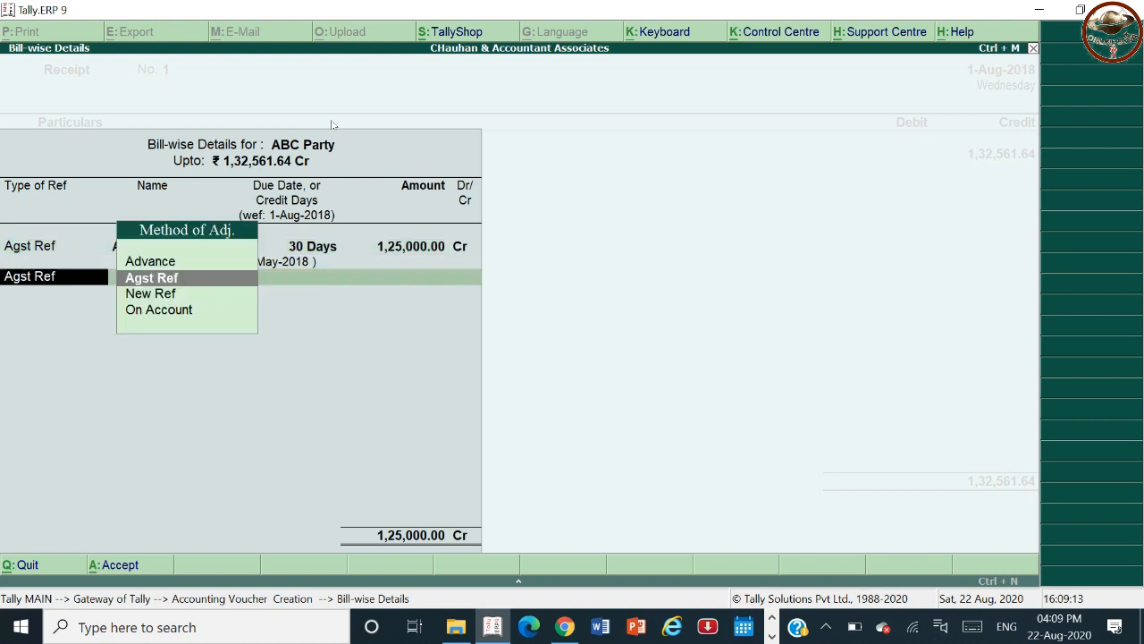
{"action": "key", "text": "Return"}
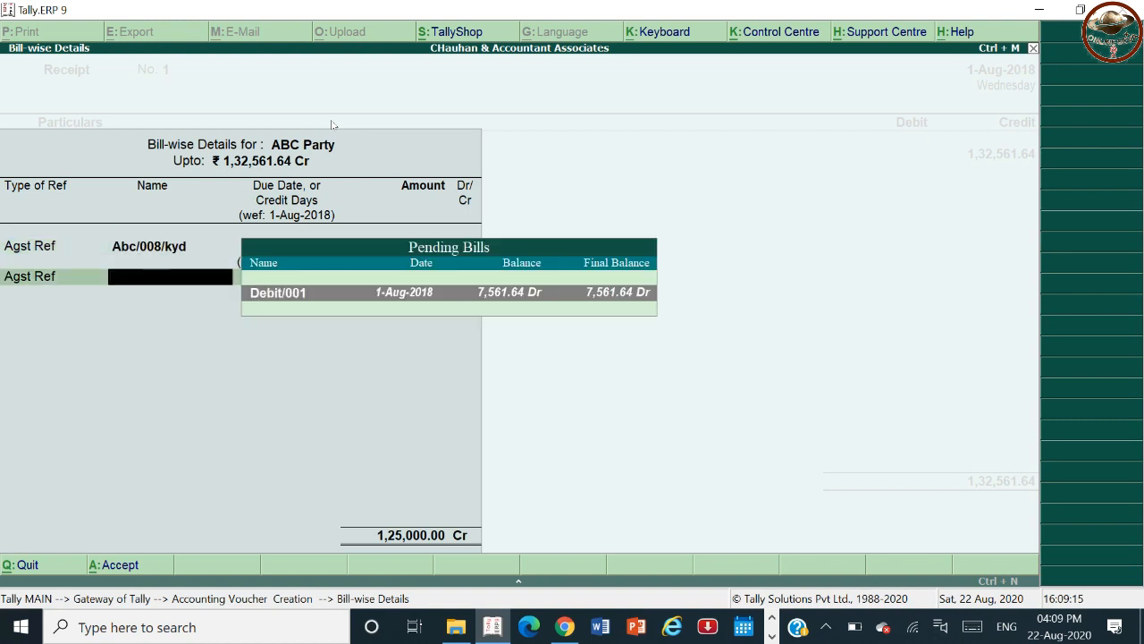
{"action": "key", "text": "Return"}
{"action": "key", "text": "Return"}
{"action": "key", "text": "Return"}
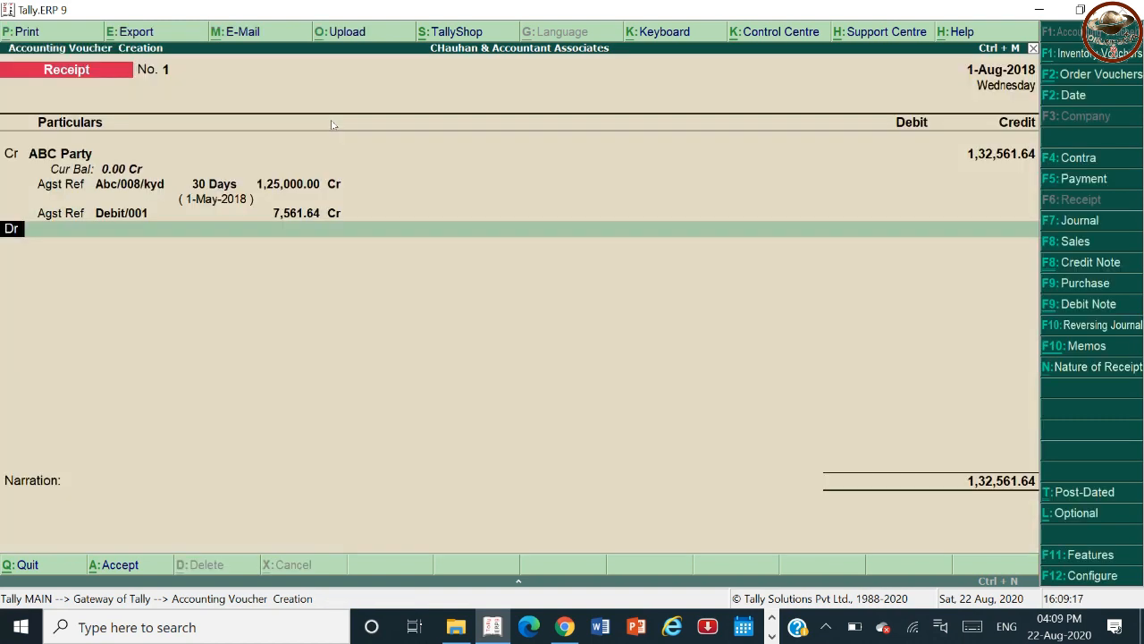
Debit the Cash ledger with the full 1,32,561.64 receipt amount.
{"action": "type", "text": "Cas"}
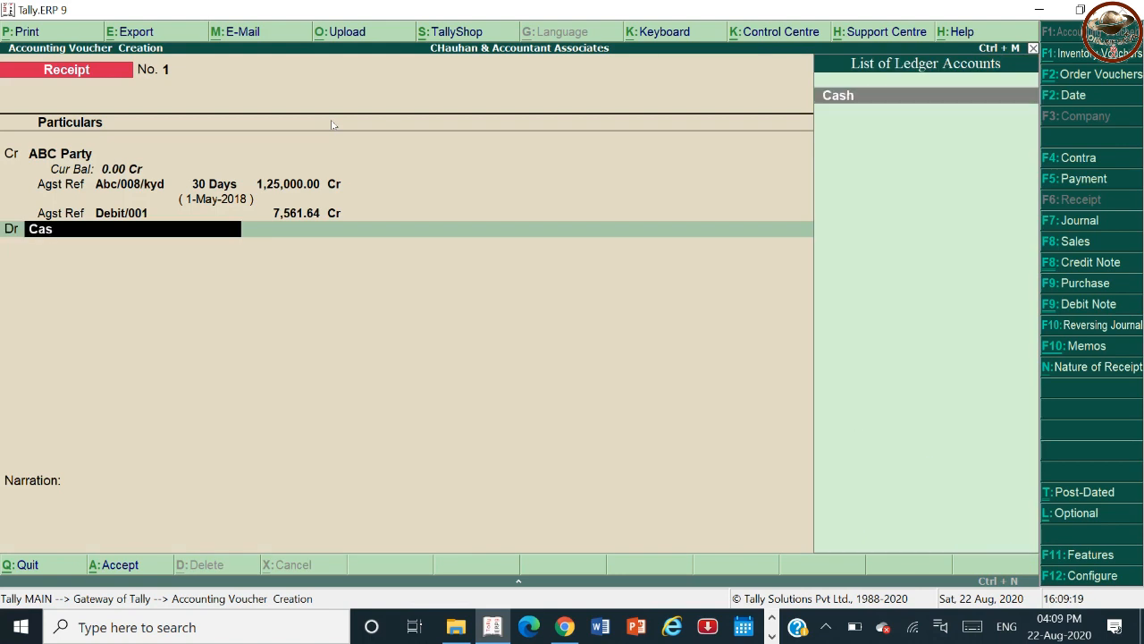
{"action": "key", "text": "Return"}
{"action": "key", "text": "ctrl+a"}
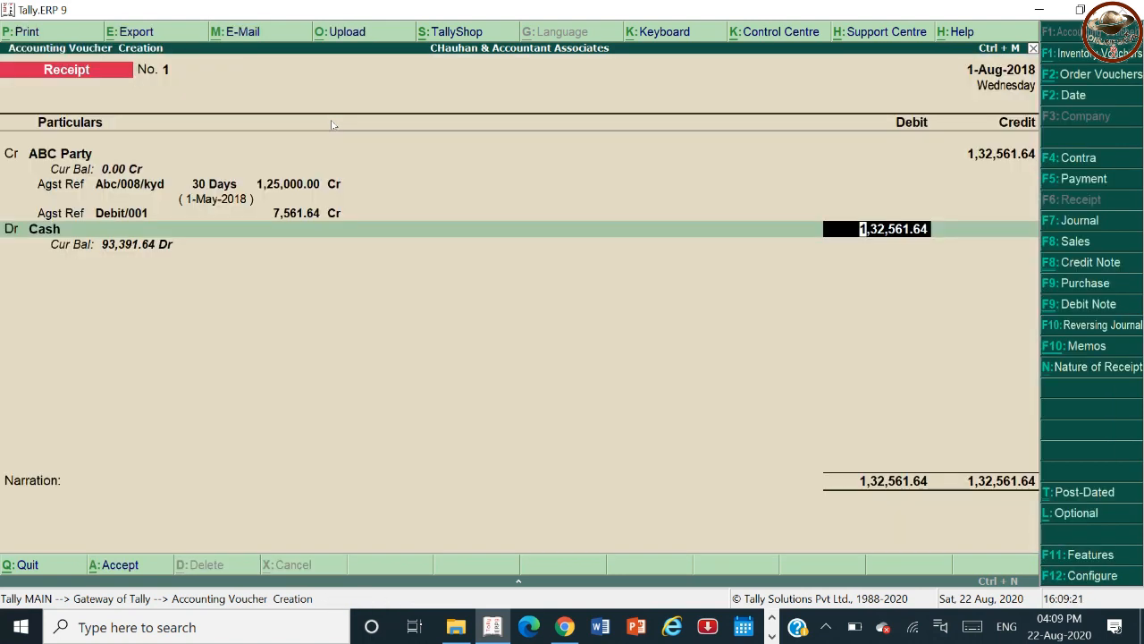
{"action": "key", "text": "Return"}
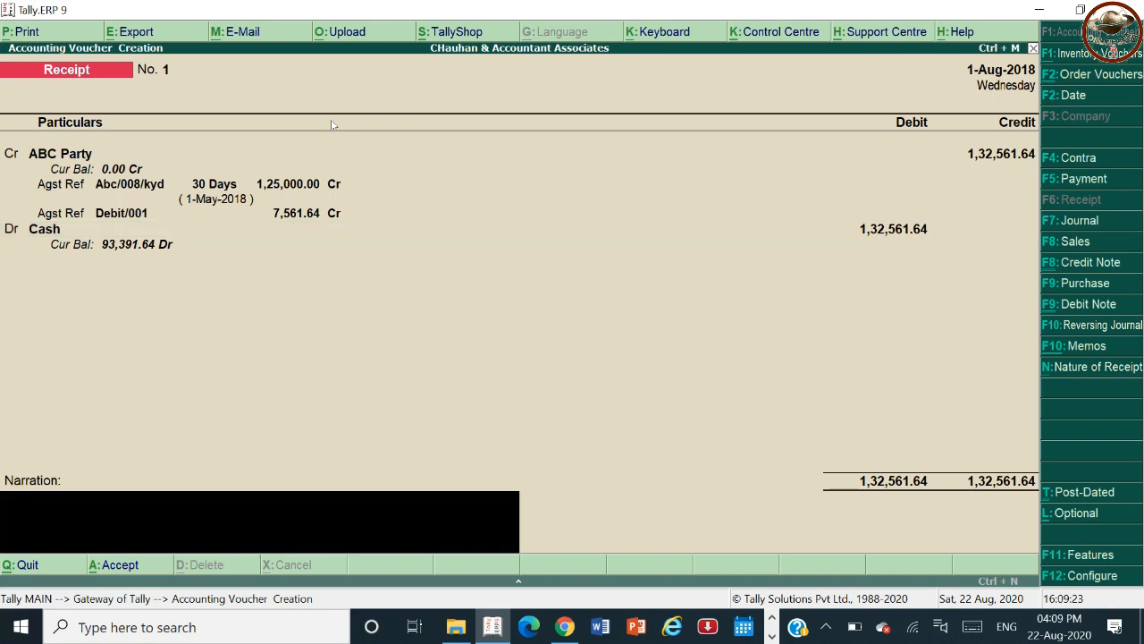
Accept the receipt voucher and exit back to the Gateway of Tally.
{"action": "key", "text": "Return"}
{"action": "key", "text": "Return"}
{"action": "key", "text": "Escape"}
{"action": "key", "text": "Return"}
{"action": "key", "text": "Escape"}
{"action": "key", "text": "Escape"}
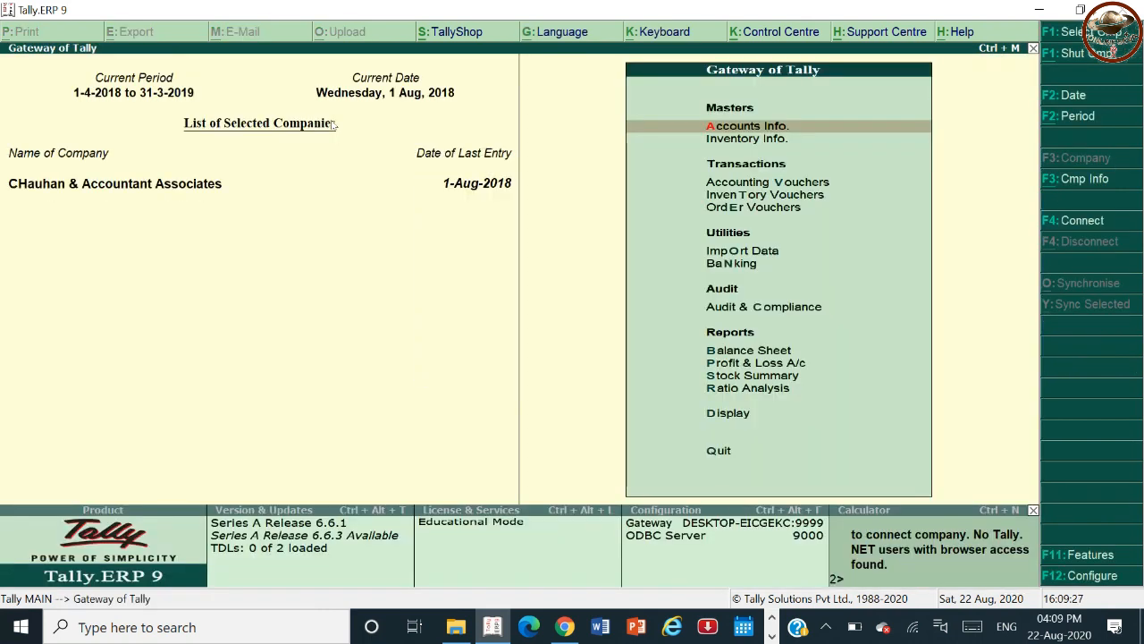